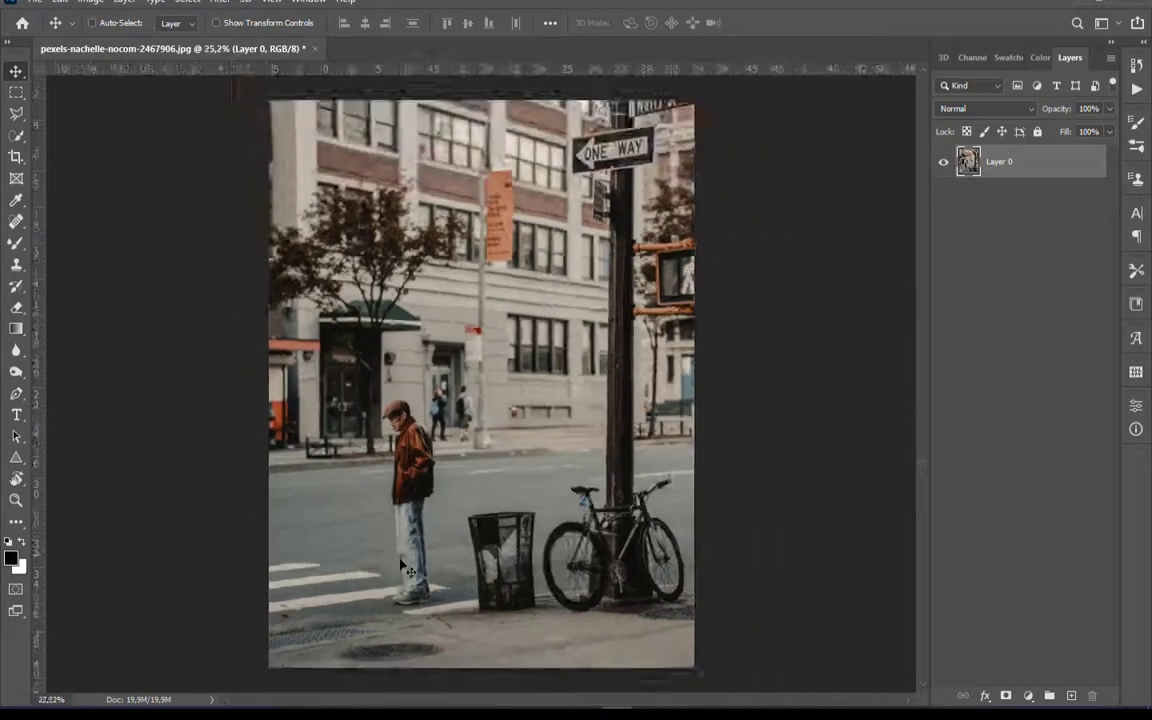
# Add a layer above the photo and start a Curvature Pen path across the man's legs, trash can and bicycle, curving back over the building
pyautogui.click(1072, 694)
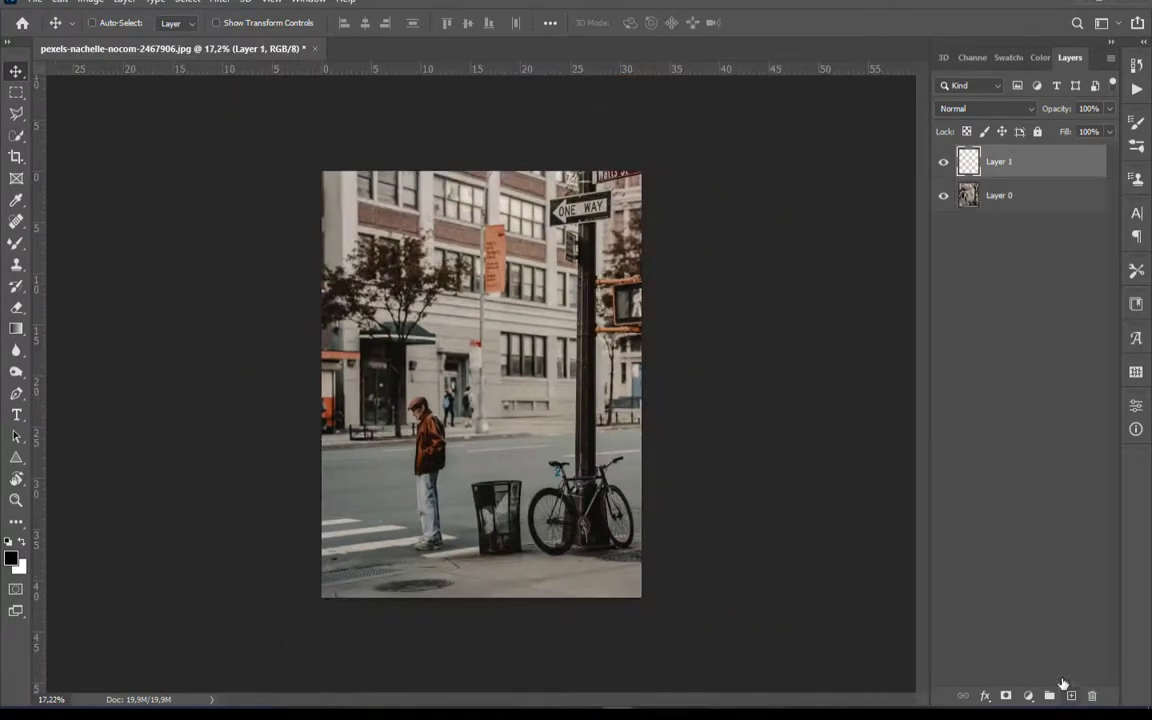
pyautogui.click(16, 393)
pyautogui.rightClick(22, 393)
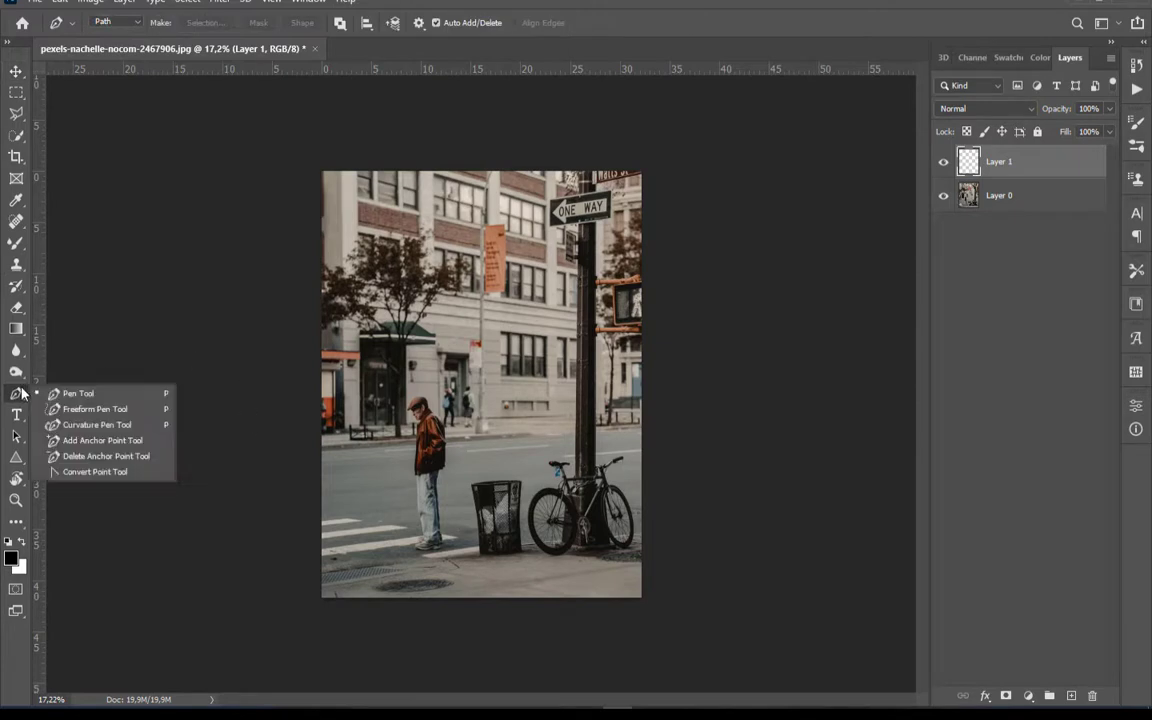
pyautogui.click(70, 424)
pyautogui.hotkey('ctrl', '+')
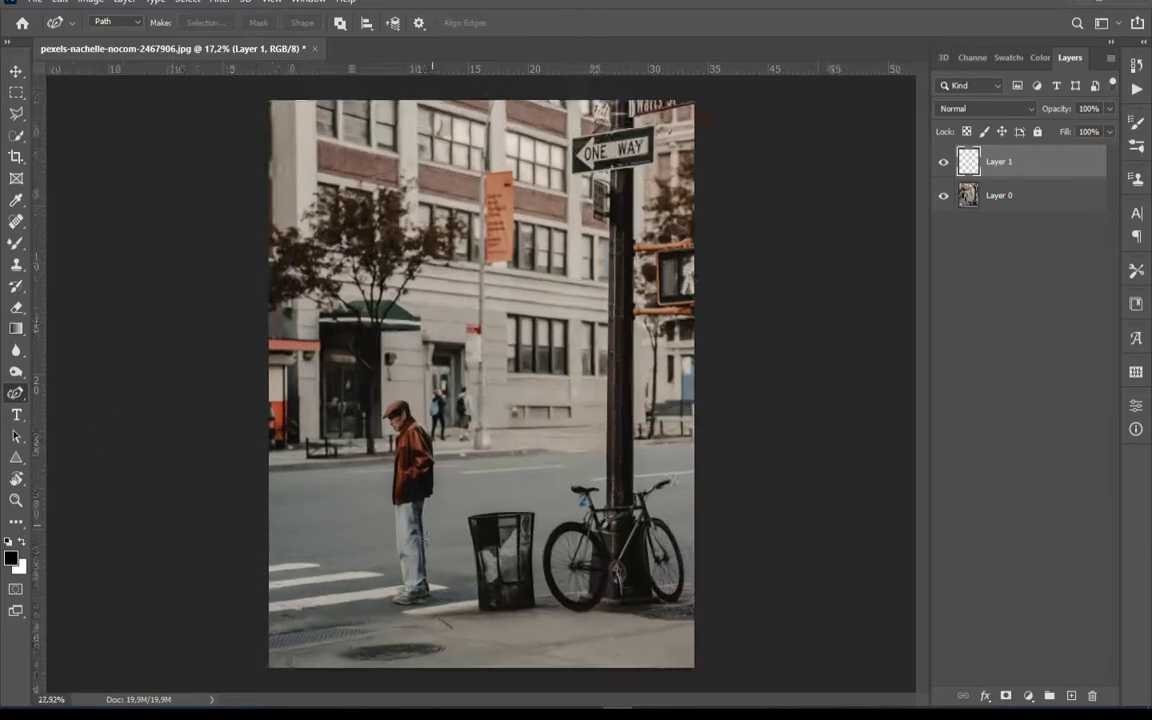
pyautogui.scroll(2, 425, 539)
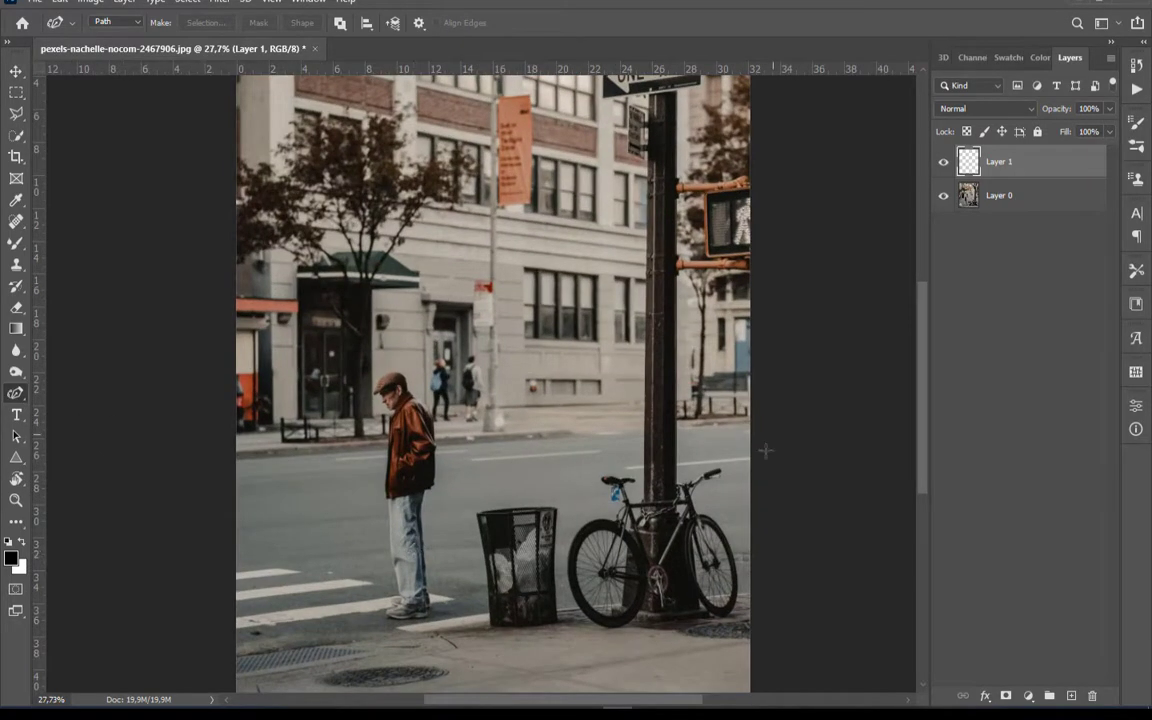
pyautogui.click(224, 560)
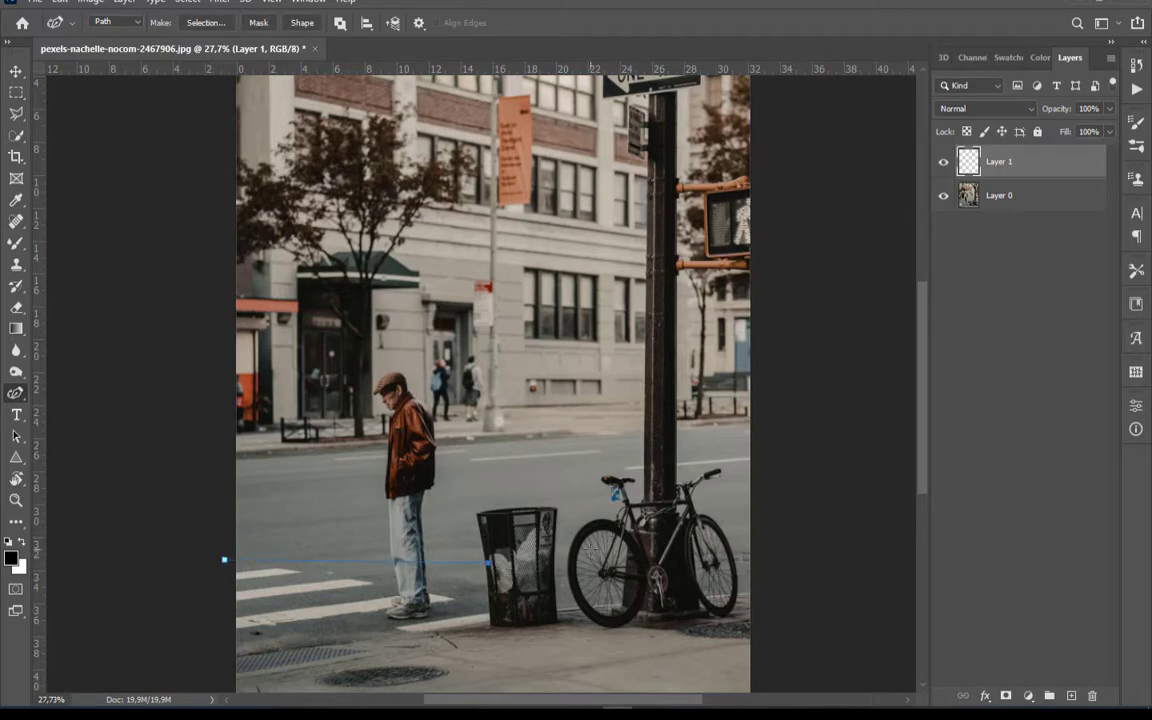
pyautogui.click(623, 326)
pyautogui.moveTo(351, 422); pyautogui.dragTo(350, 360)
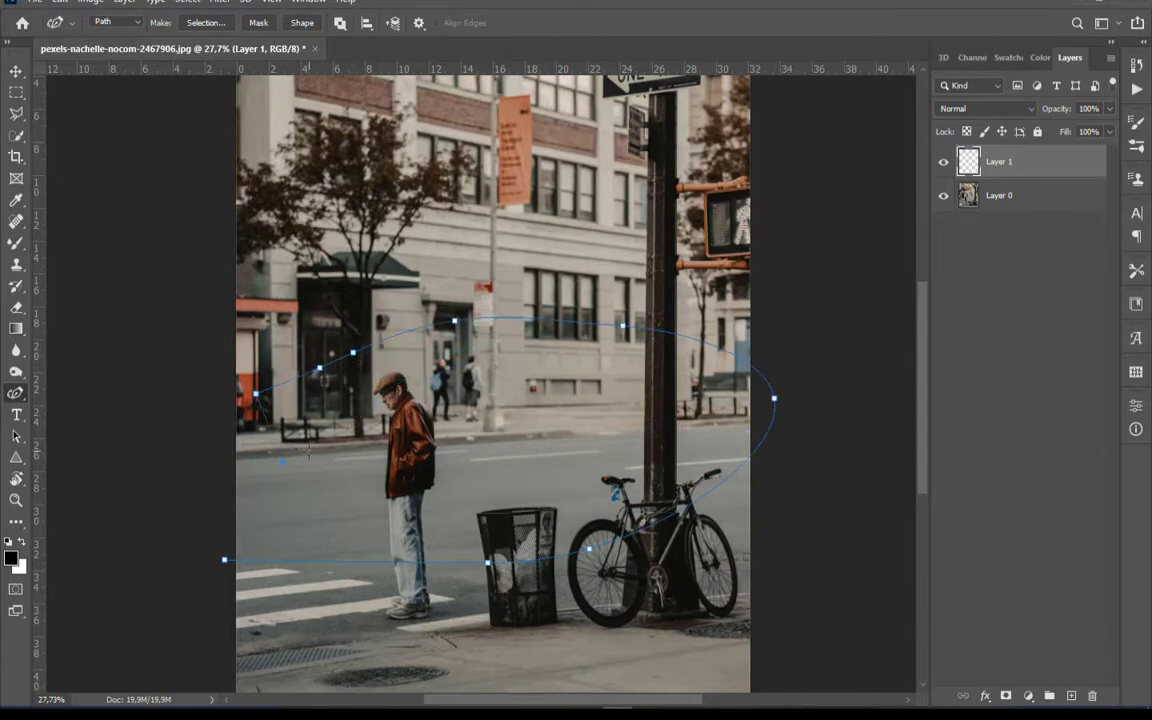
pyautogui.hotkey('ctrl', 'z')
pyautogui.hotkey('ctrl', 'z')
pyautogui.hotkey('ctrl', 'z')
pyautogui.hotkey('ctrl', 'z')
pyautogui.hotkey('ctrl', 'z')
pyautogui.hotkey('ctrl', 'z')
# Continue the curved path in front of the man's face, down over the street, and curl it up to end beside his jacket
pyautogui.click(355, 330)
pyautogui.click(299, 390)
pyautogui.click(277, 501)
pyautogui.click(358, 444)
pyautogui.scroll(-1, 340, 522)
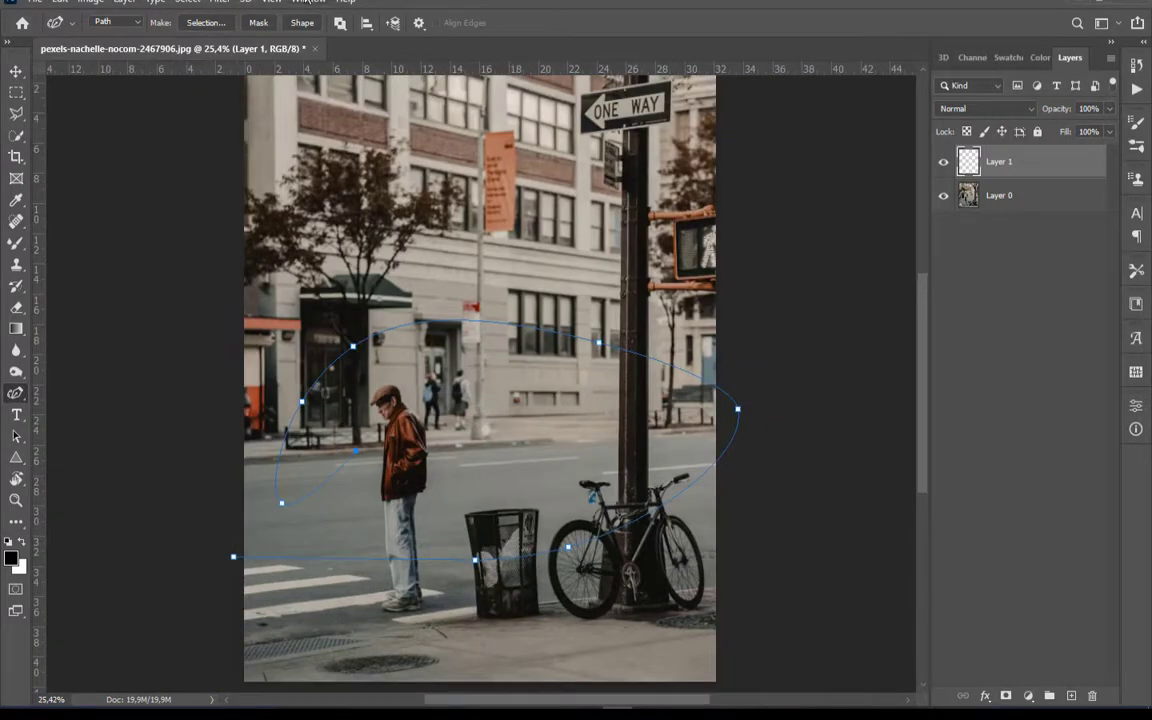
# Display the document's paths to check the new work path, and return to the layers
pyautogui.click(306, 2)
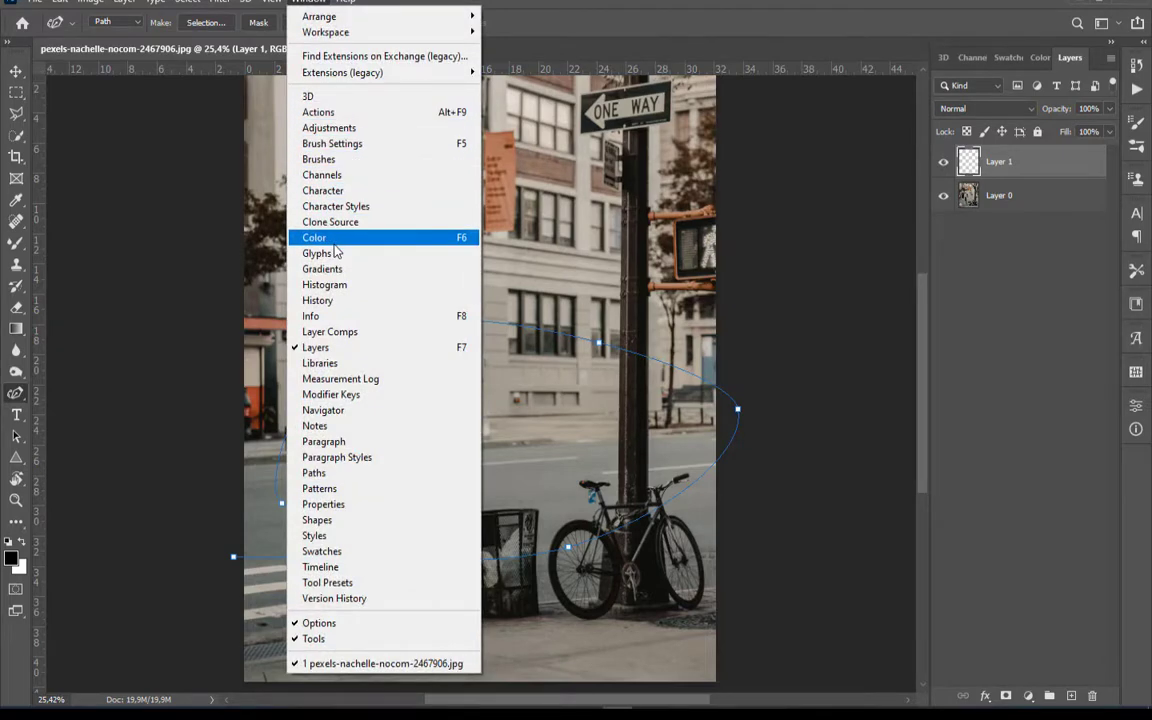
pyautogui.click(345, 476)
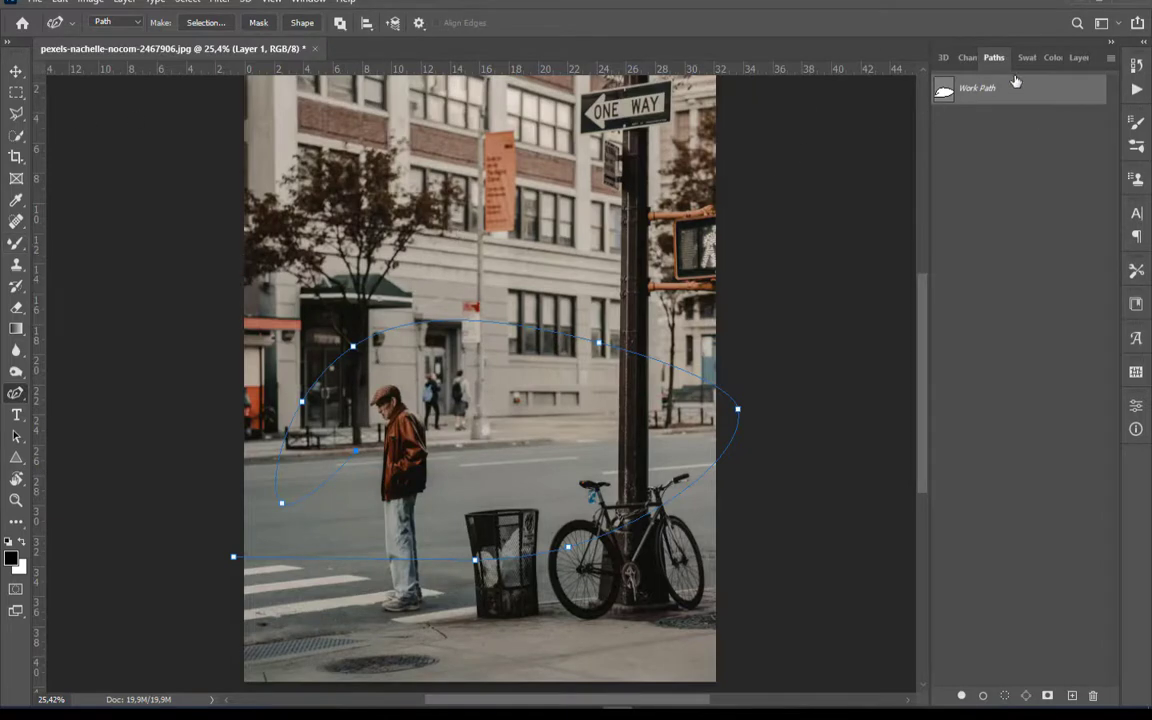
pyautogui.click(1077, 58)
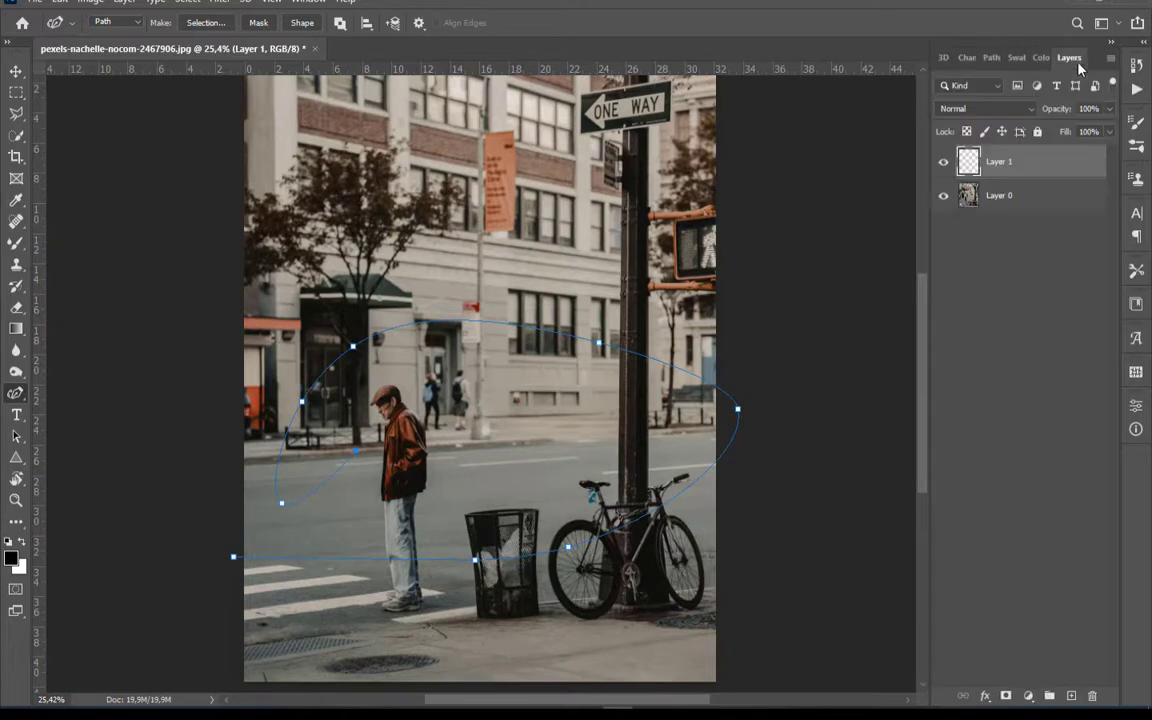
# Add another new layer and draw a small circular selection over the building in the upper-left part of the photo
pyautogui.click(1071, 696)
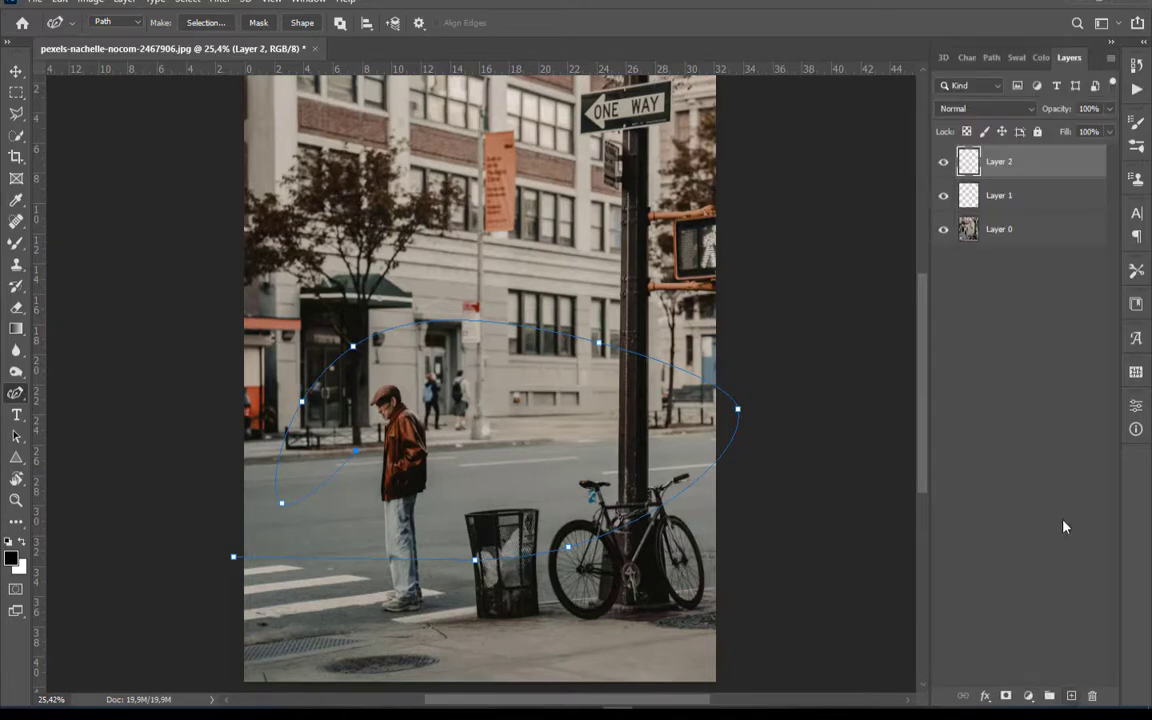
pyautogui.click(16, 93)
pyautogui.click(100, 116)
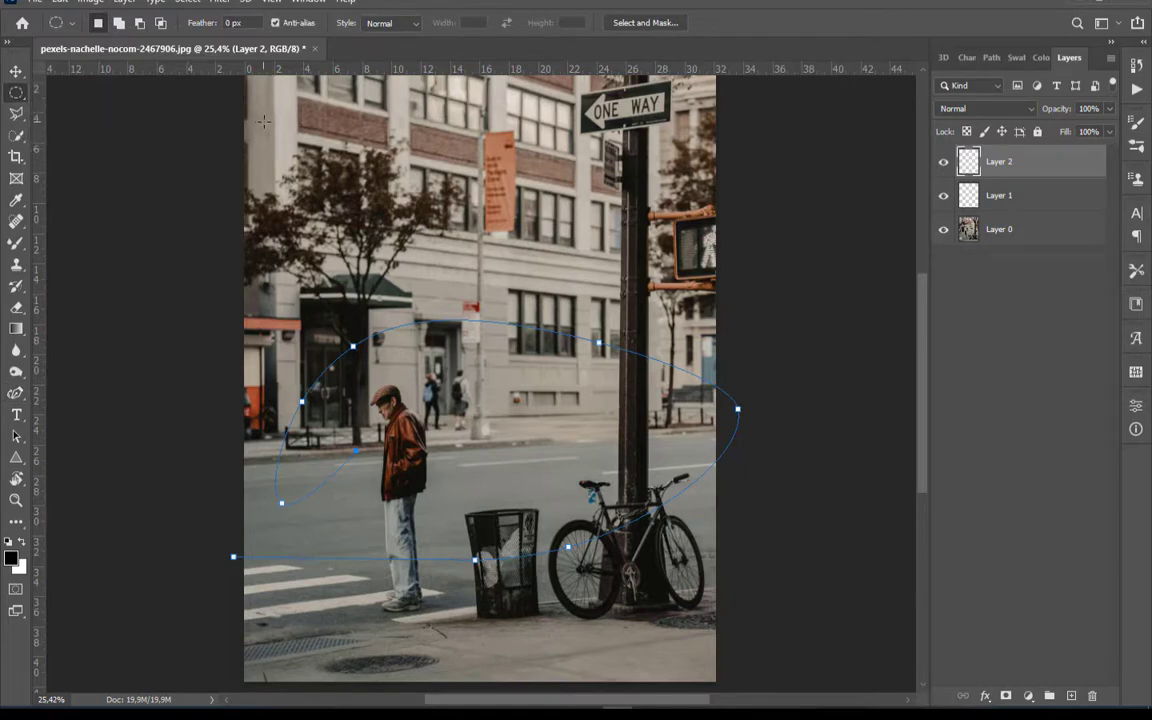
pyautogui.moveTo(264, 121); pyautogui.dragTo(321, 166)
# Fill the circular selection with the Orange_05 gradient from the Oranges presets, running from yellow above to red-orange below
pyautogui.click(18, 330)
pyautogui.click(105, 28)
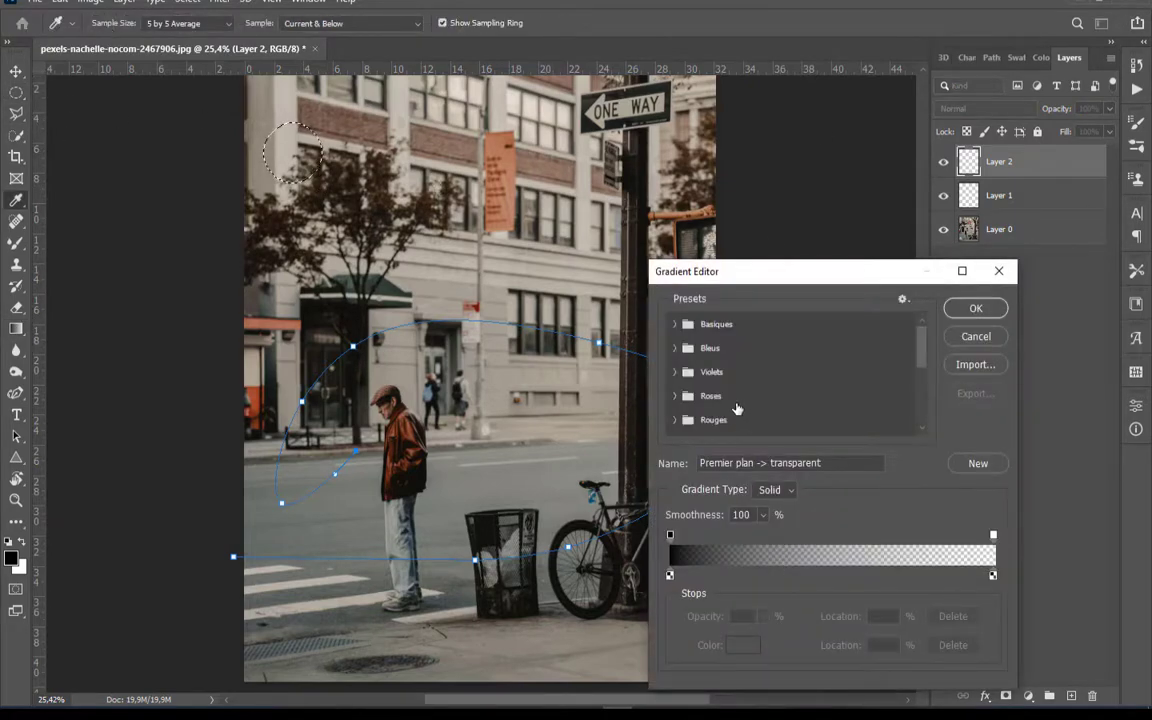
pyautogui.scroll(-1, 736, 408)
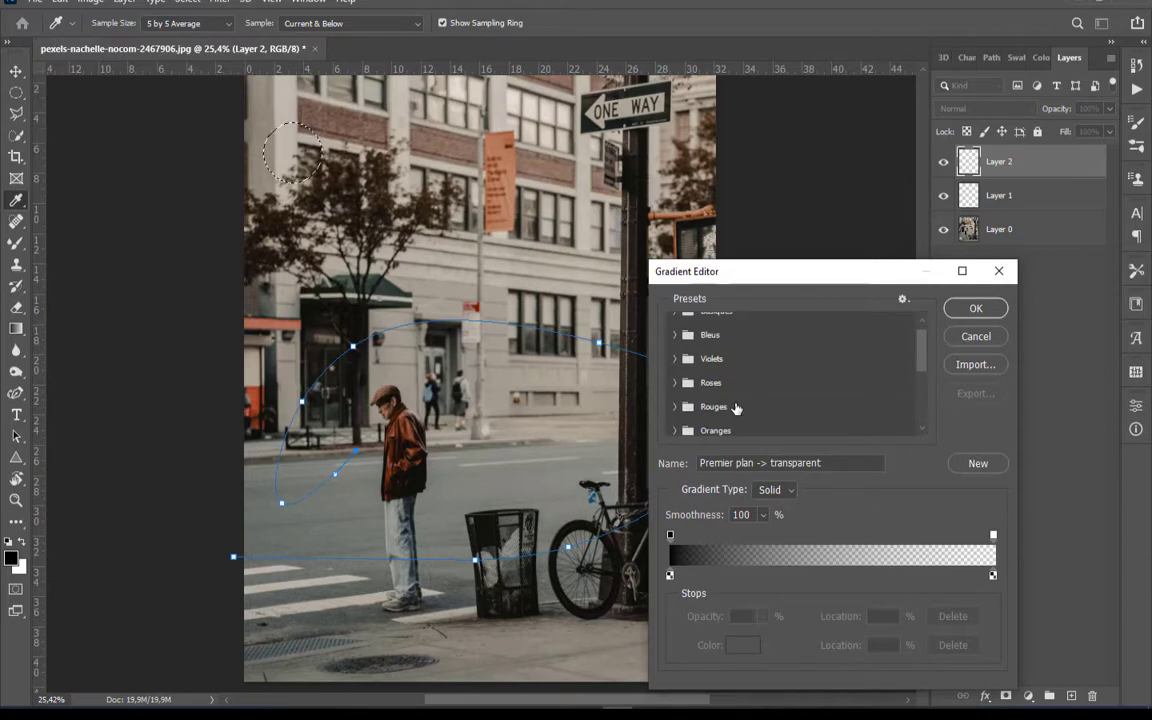
pyautogui.click(677, 432)
pyautogui.scroll(-1, 797, 345)
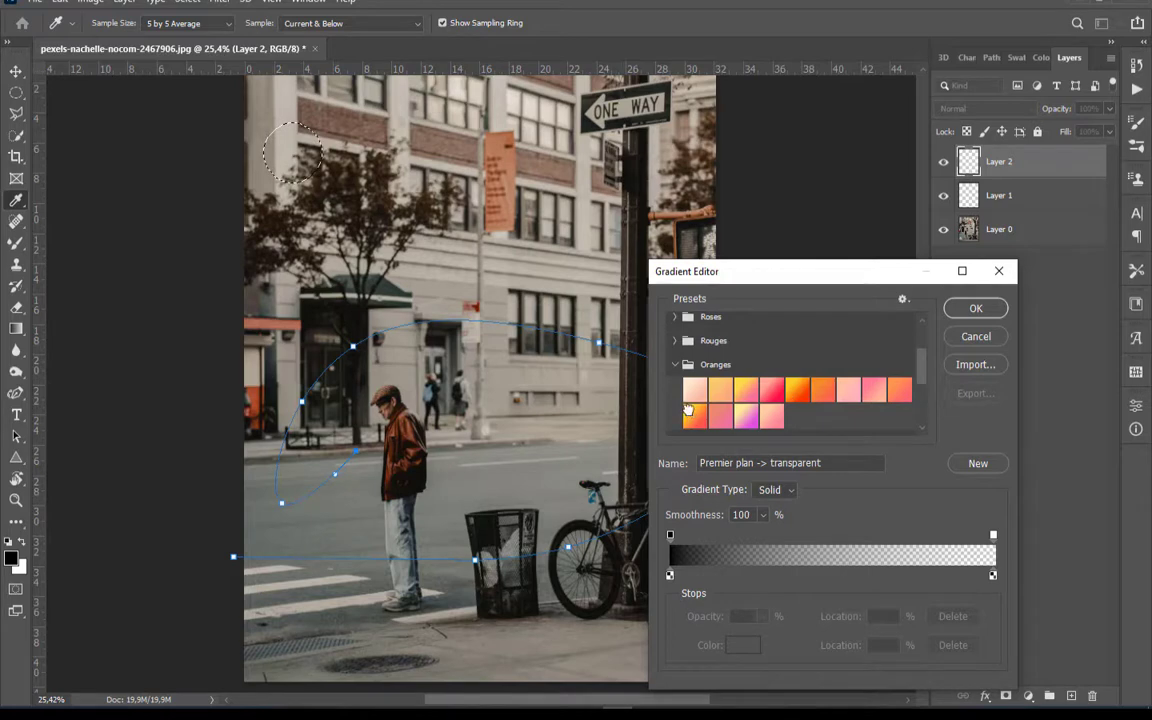
pyautogui.click(797, 389)
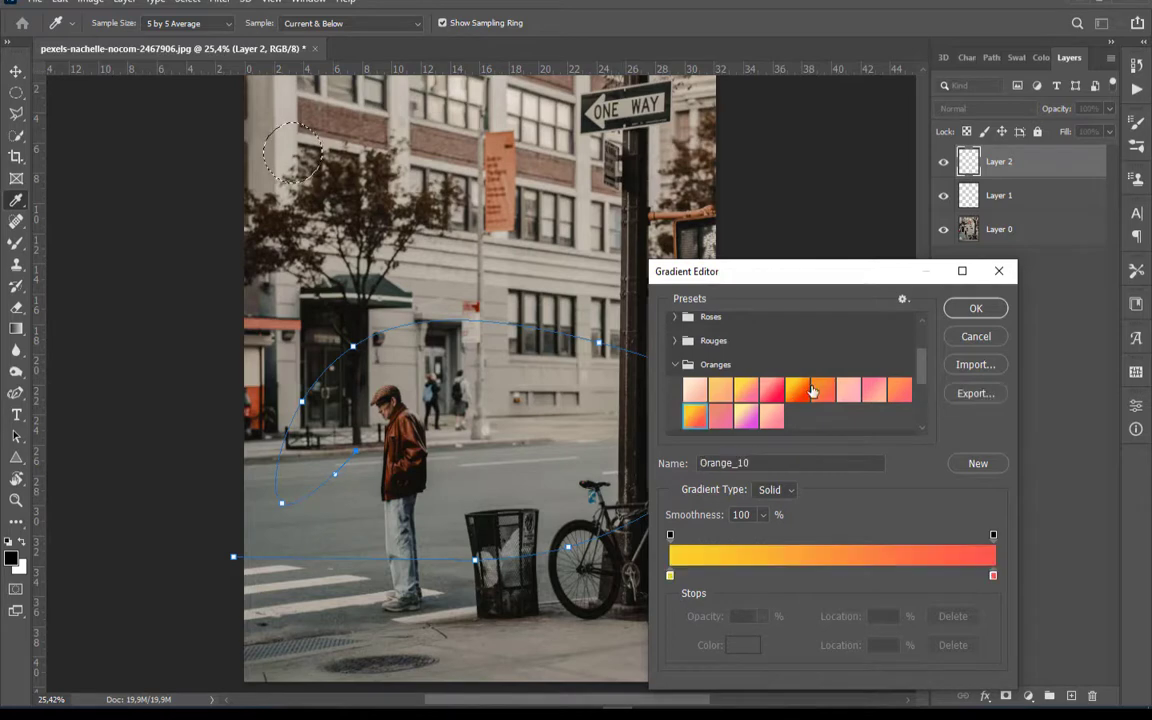
pyautogui.click(976, 309)
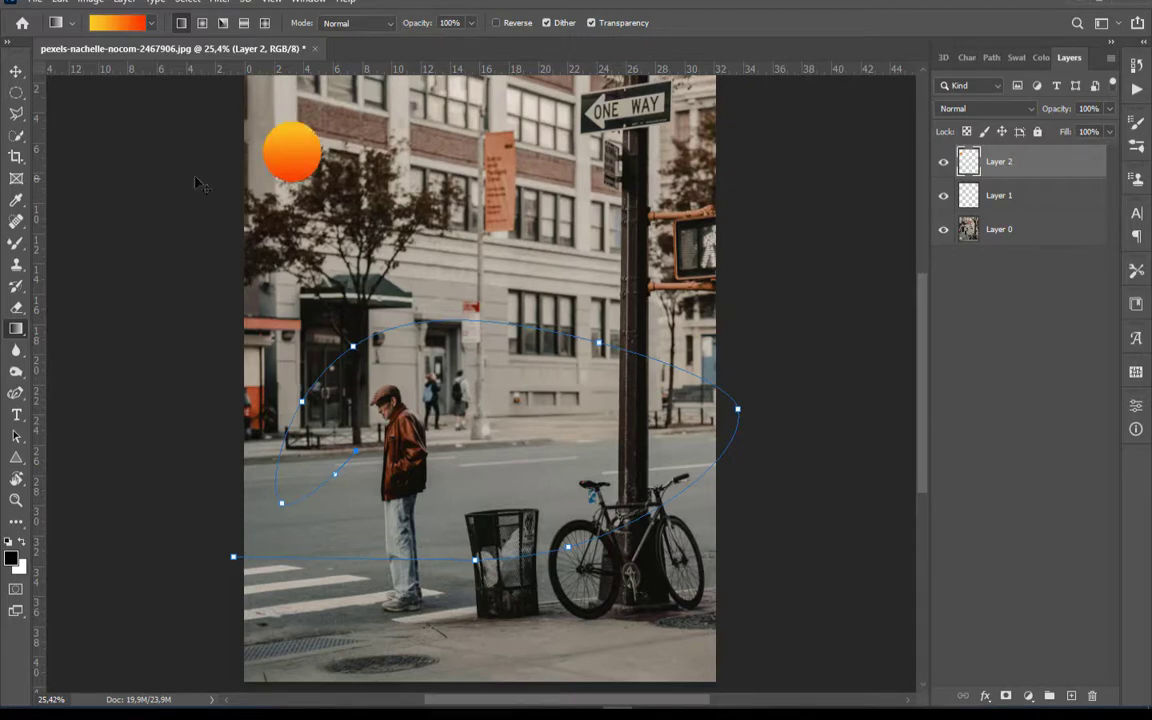
# Set the Mixer Brush tip to 1% spacing and 100% hardness
pyautogui.click(17, 246)
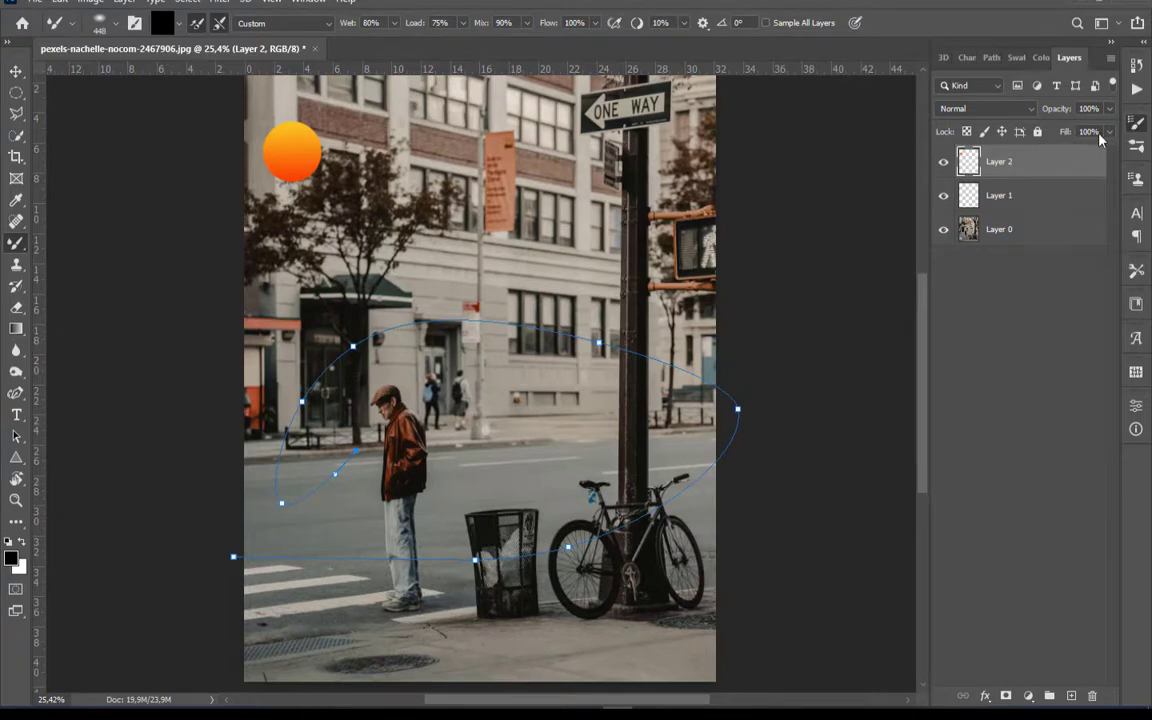
pyautogui.press('F5')
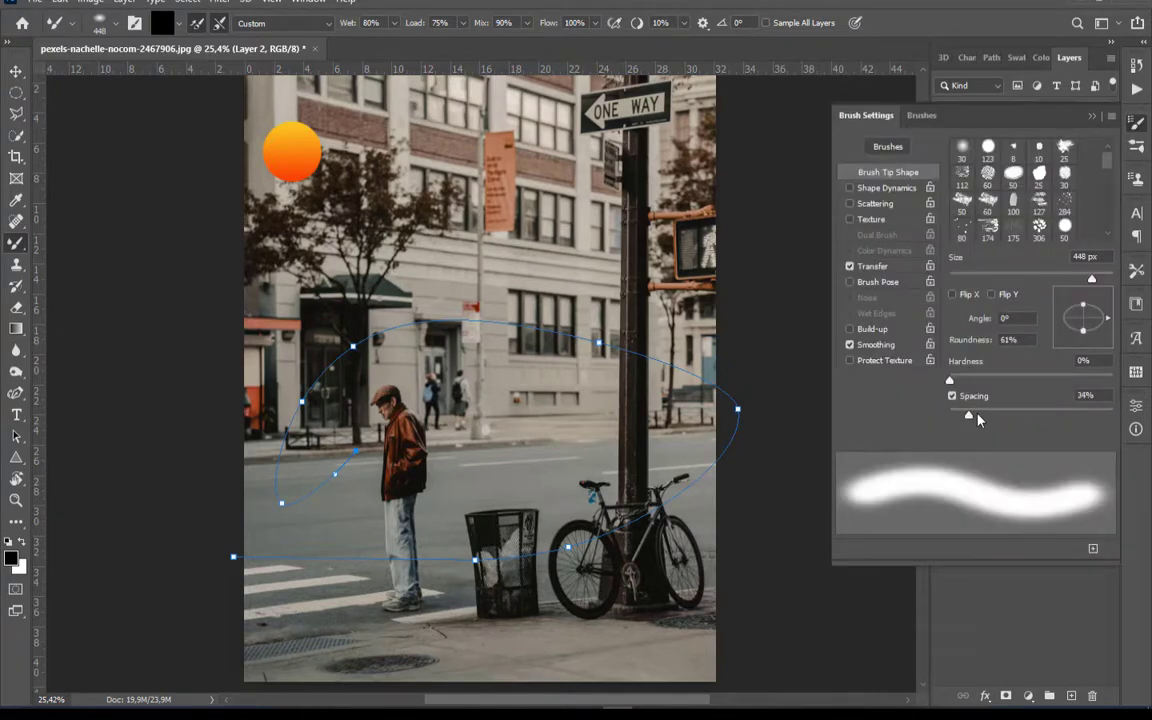
pyautogui.moveTo(970, 420); pyautogui.dragTo(941, 419)
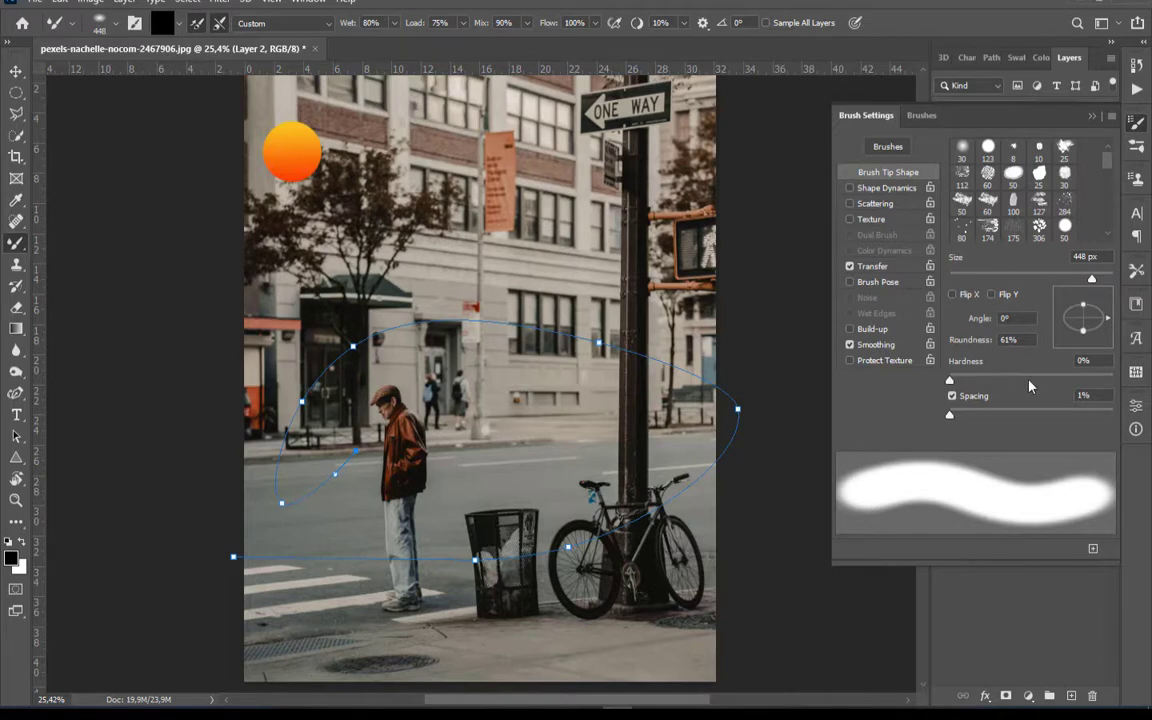
pyautogui.moveTo(1030, 379); pyautogui.dragTo(1113, 380)
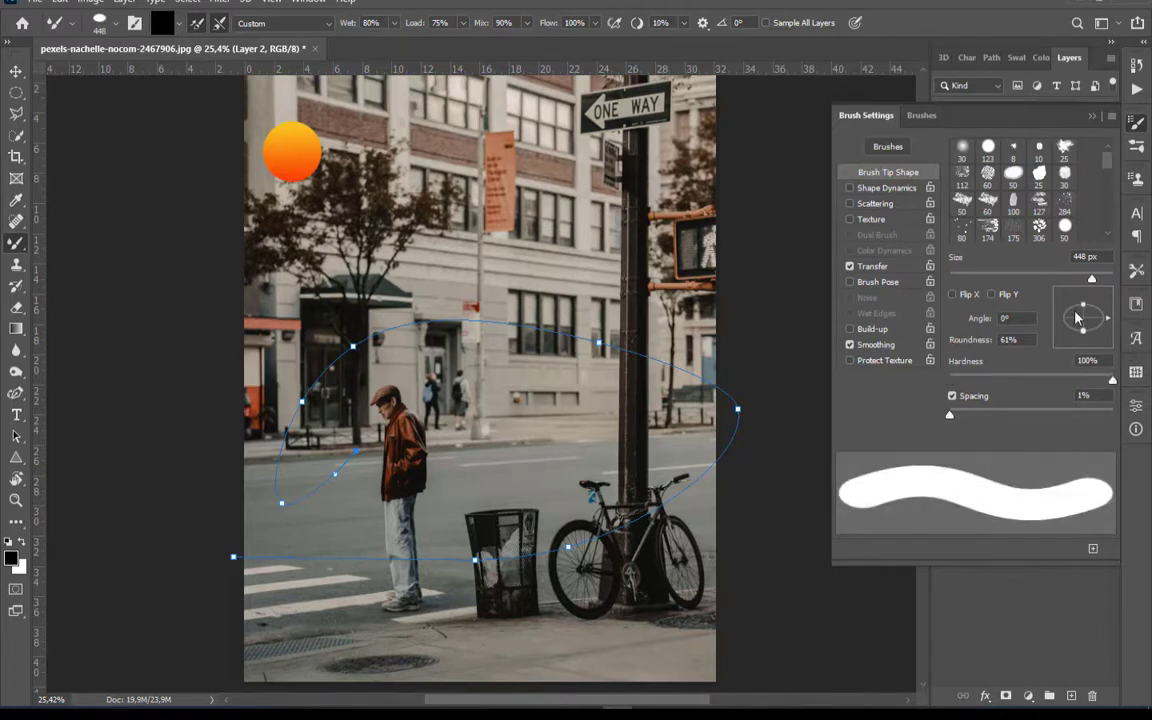
pyautogui.click(1140, 124)
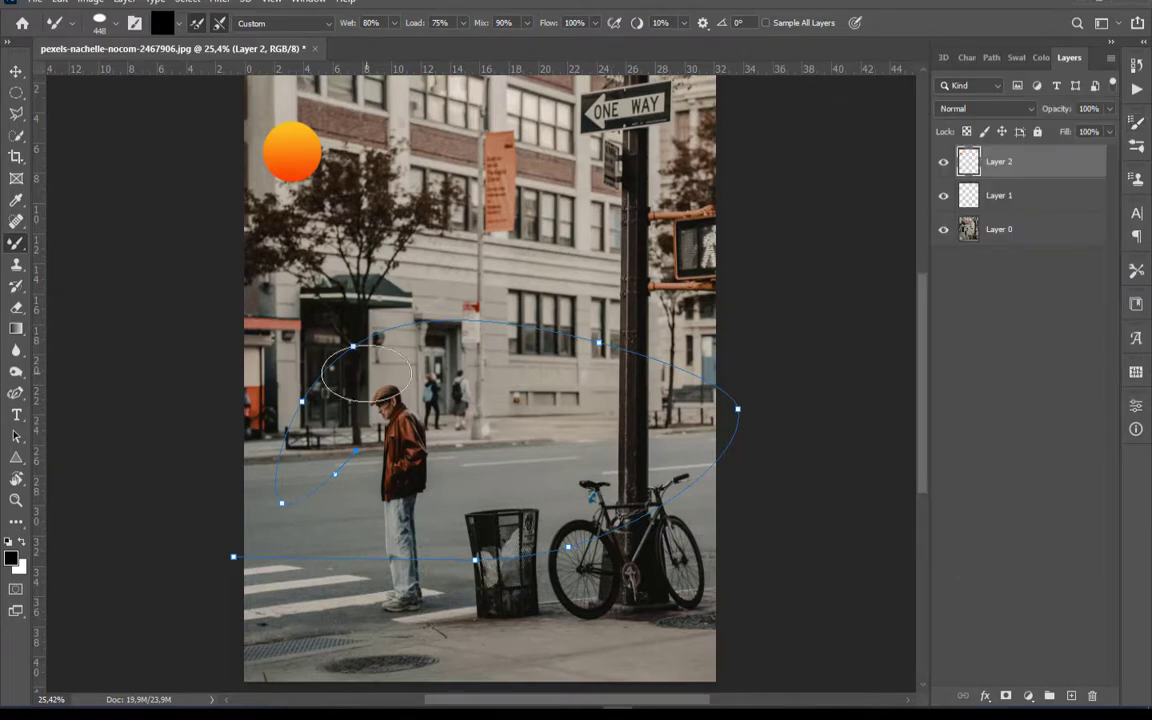
# Make the Mixer Brush tip fully round and sample the orange gradient circle as its paint
pyautogui.click(105, 30)
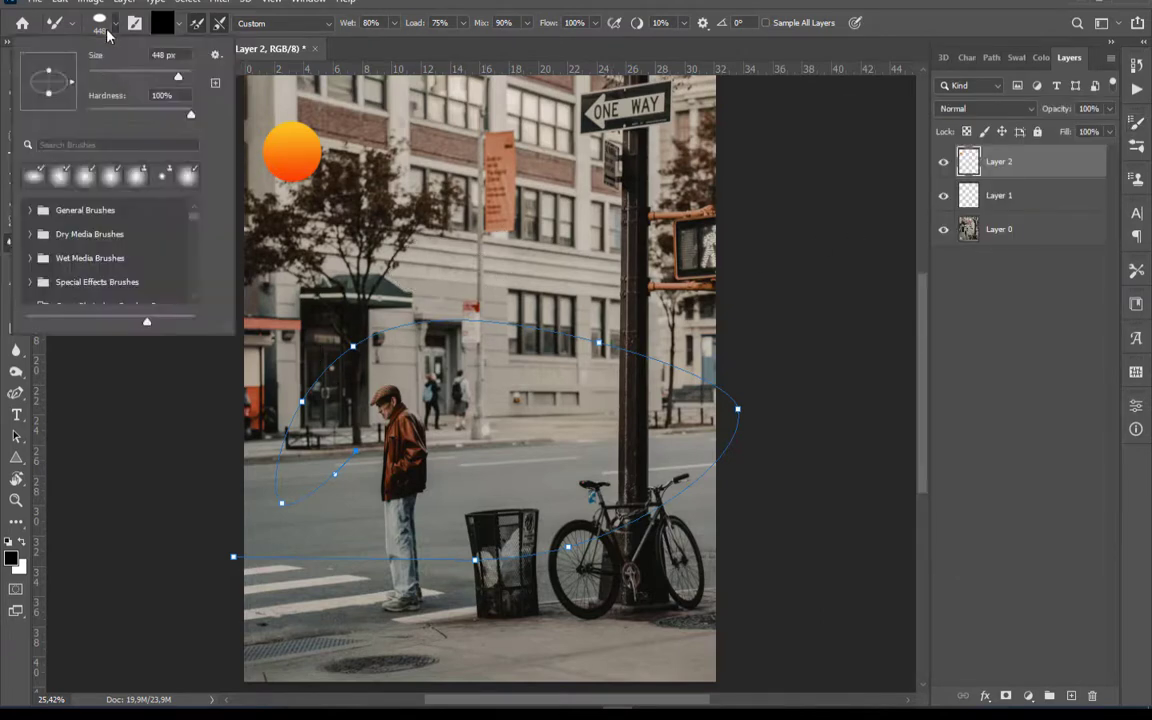
pyautogui.moveTo(49, 71); pyautogui.dragTo(49, 62)
pyautogui.click(112, 25)
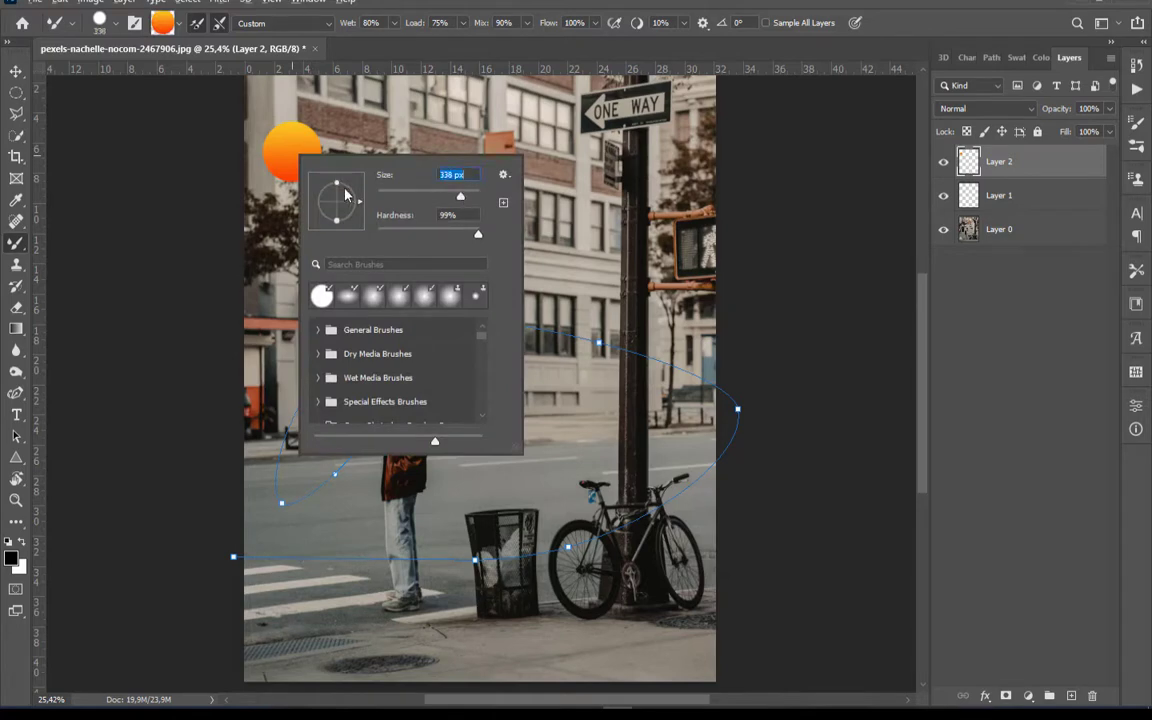
pyautogui.keyDown('alt'); pyautogui.click(291, 153); pyautogui.keyUp('alt')
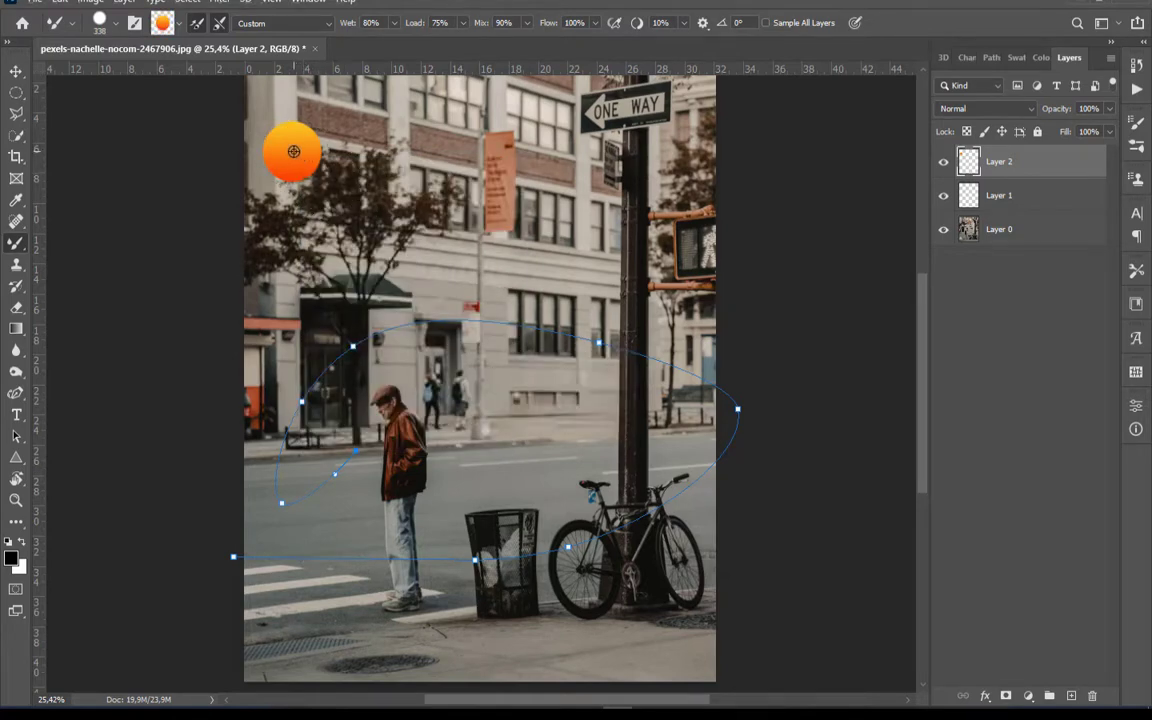
# Set the Mixer Brush size to 243 px
pyautogui.rightClick(341, 274)
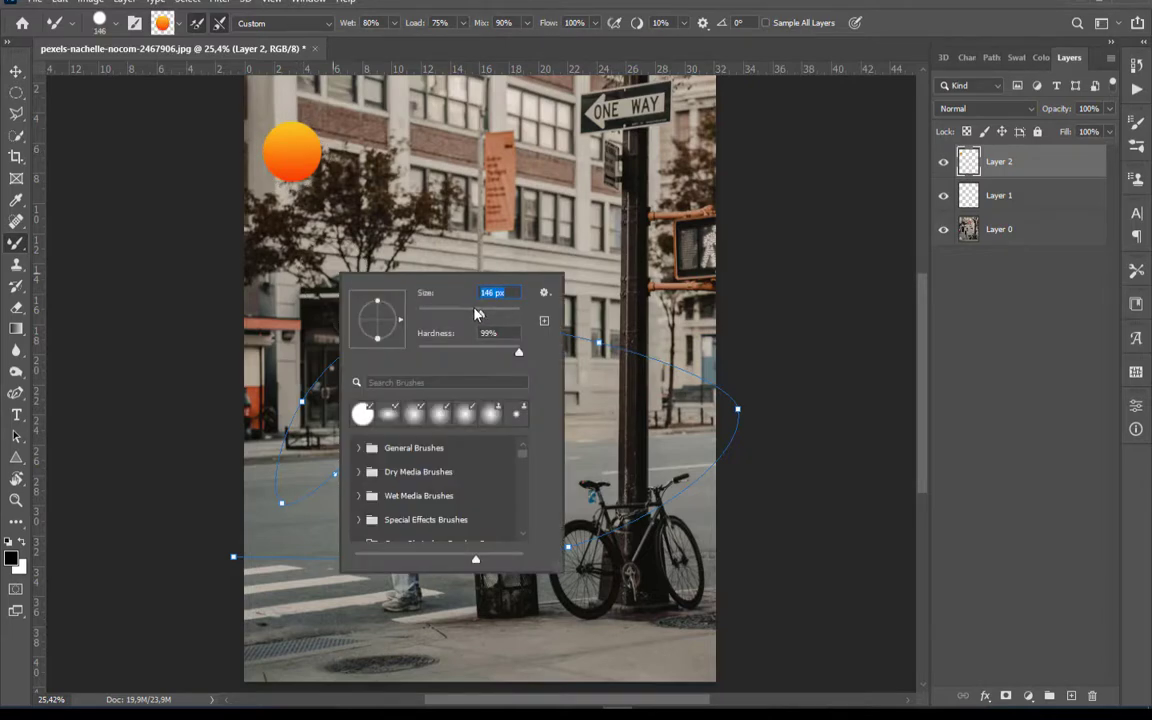
pyautogui.moveTo(476, 314); pyautogui.dragTo(474, 316)
pyautogui.click(491, 316)
# Make the empty Layer 1 active and hide Layer 2 with the gradient circle
pyautogui.click(1000, 338)
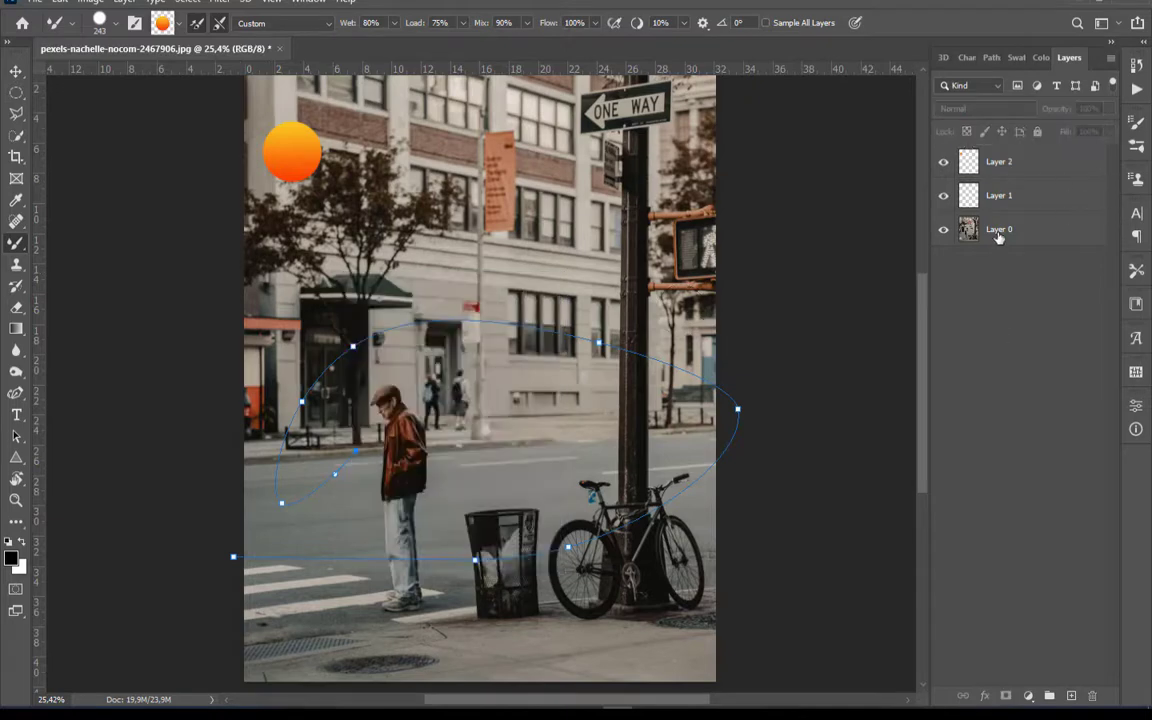
pyautogui.click(1004, 203)
pyautogui.click(944, 163)
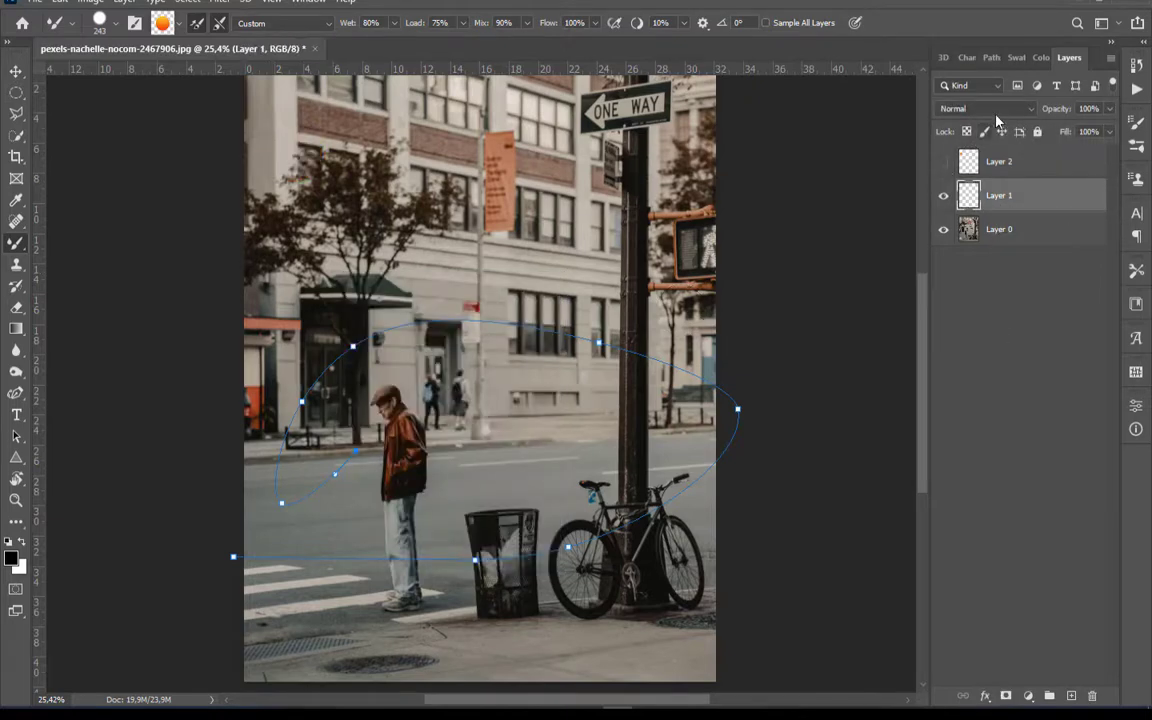
# Stroke the work path on Layer 1 with the Mixer Brush Tool to form the orange gradient ribbon
pyautogui.click(990, 58)
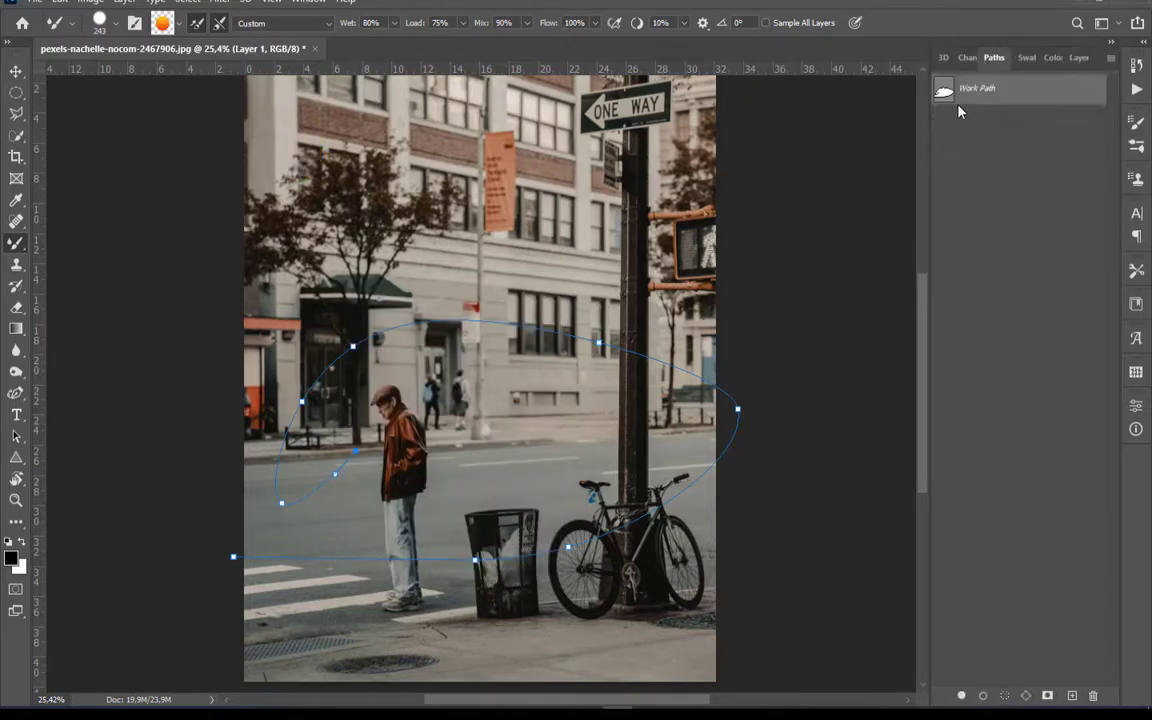
pyautogui.rightClick(966, 100)
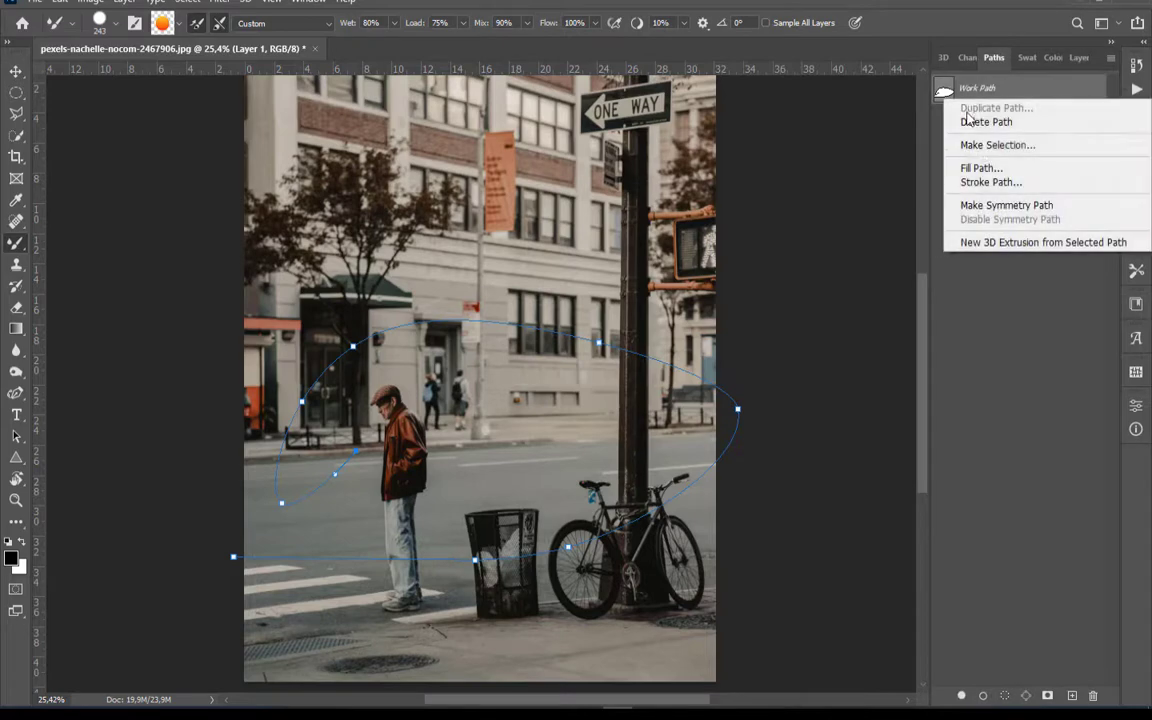
pyautogui.click(990, 182)
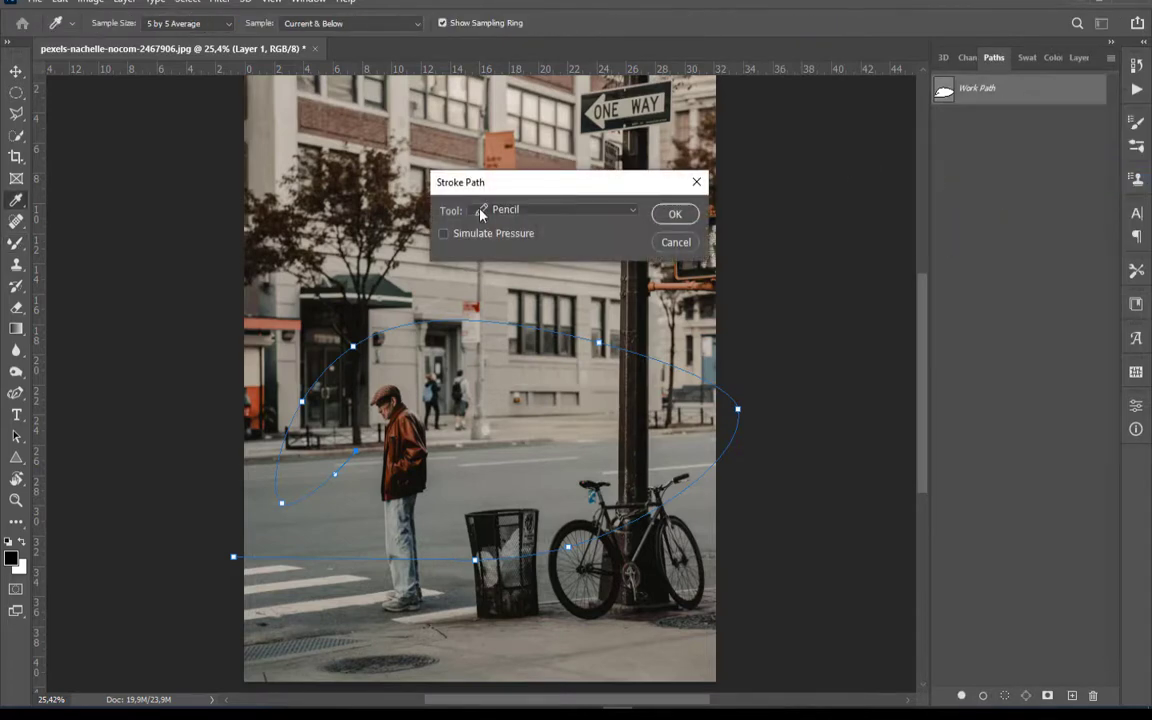
pyautogui.click(540, 214)
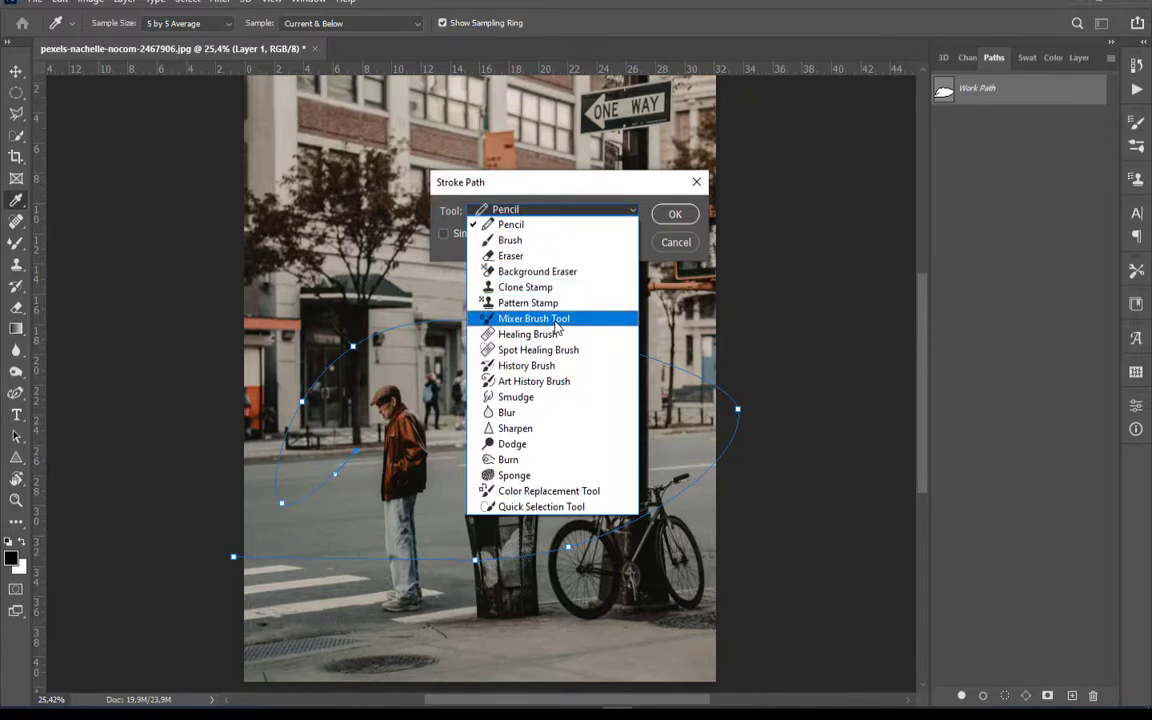
pyautogui.click(540, 318)
pyautogui.click(673, 215)
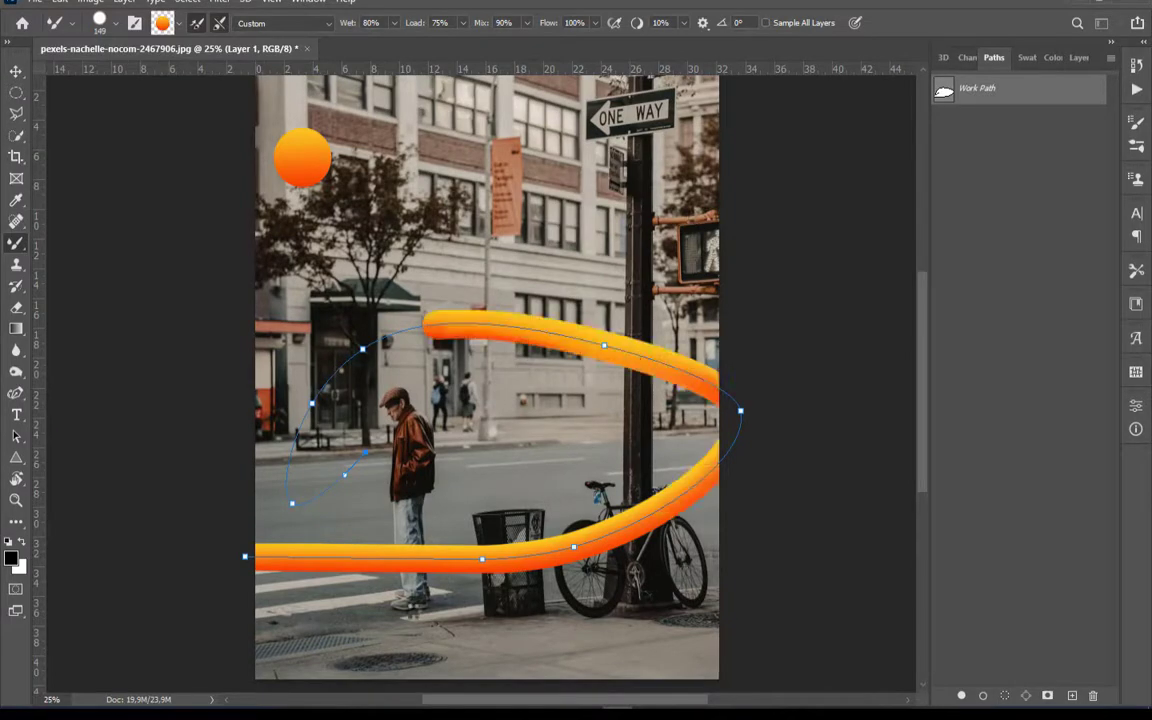
pyautogui.scroll(5, 835, 270)
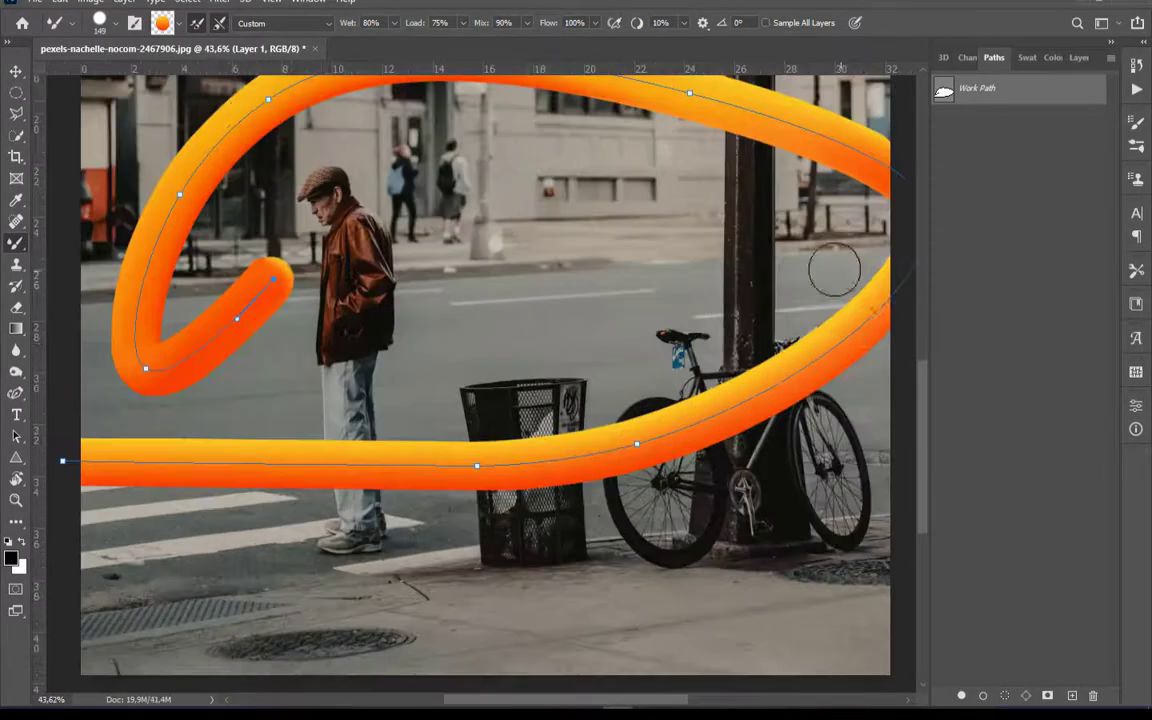
pyautogui.click(1079, 57)
pyautogui.scroll(-3, 730, 250)
pyautogui.scroll(2, 613, 317)
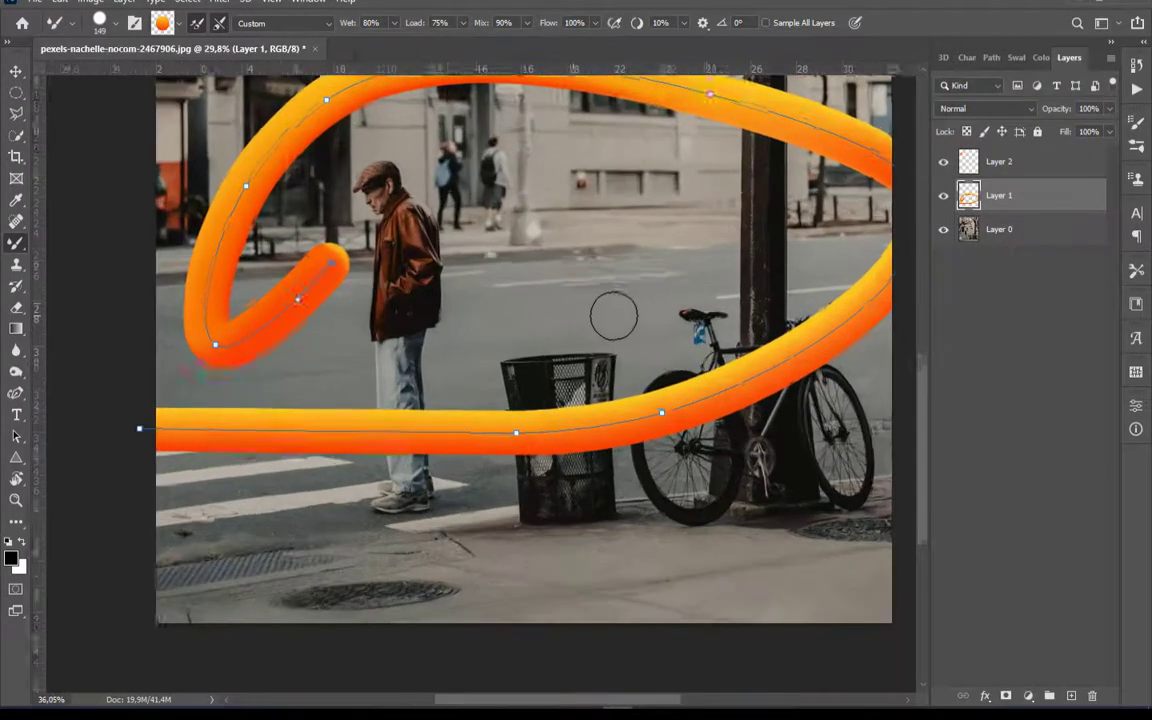
# Delete the work path that the ribbon was stroked along
pyautogui.scroll(2, 613, 317)
pyautogui.click(16, 392)
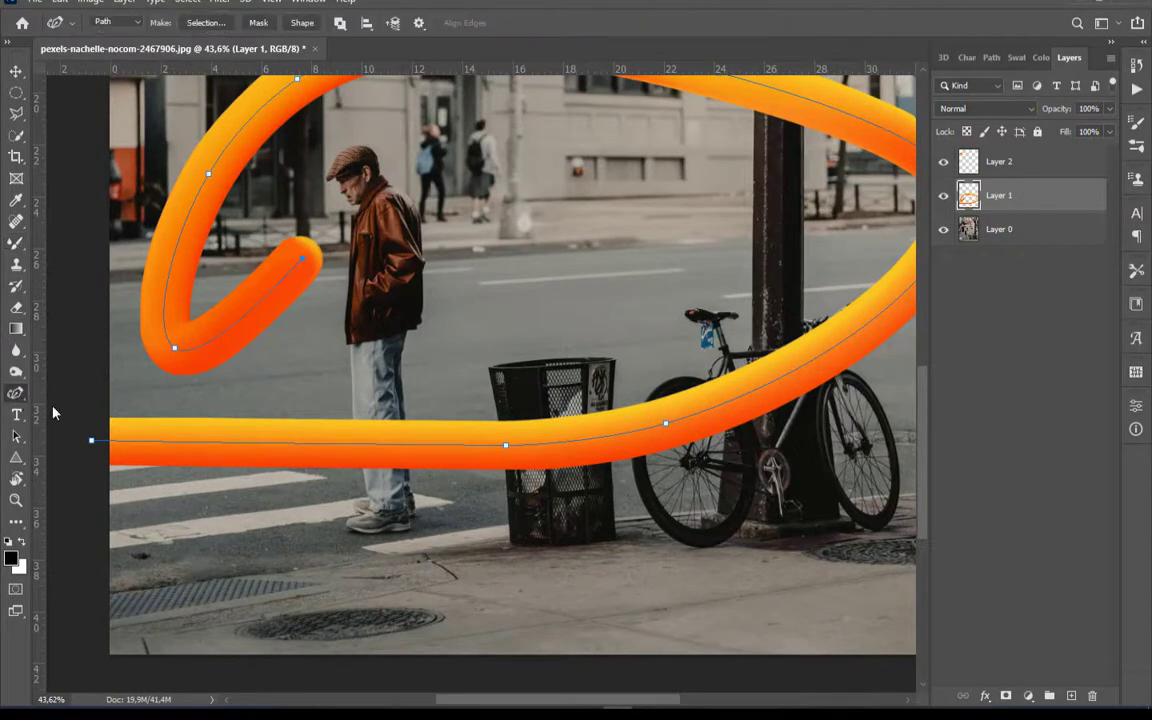
pyautogui.rightClick(346, 438)
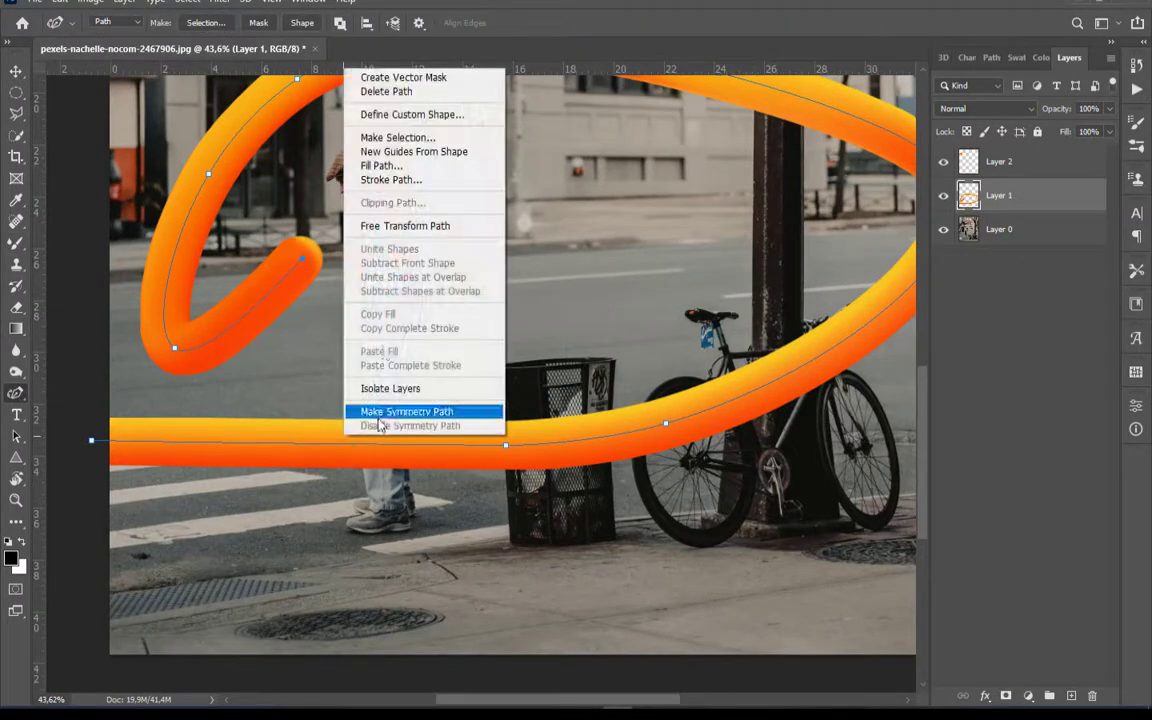
pyautogui.click(384, 91)
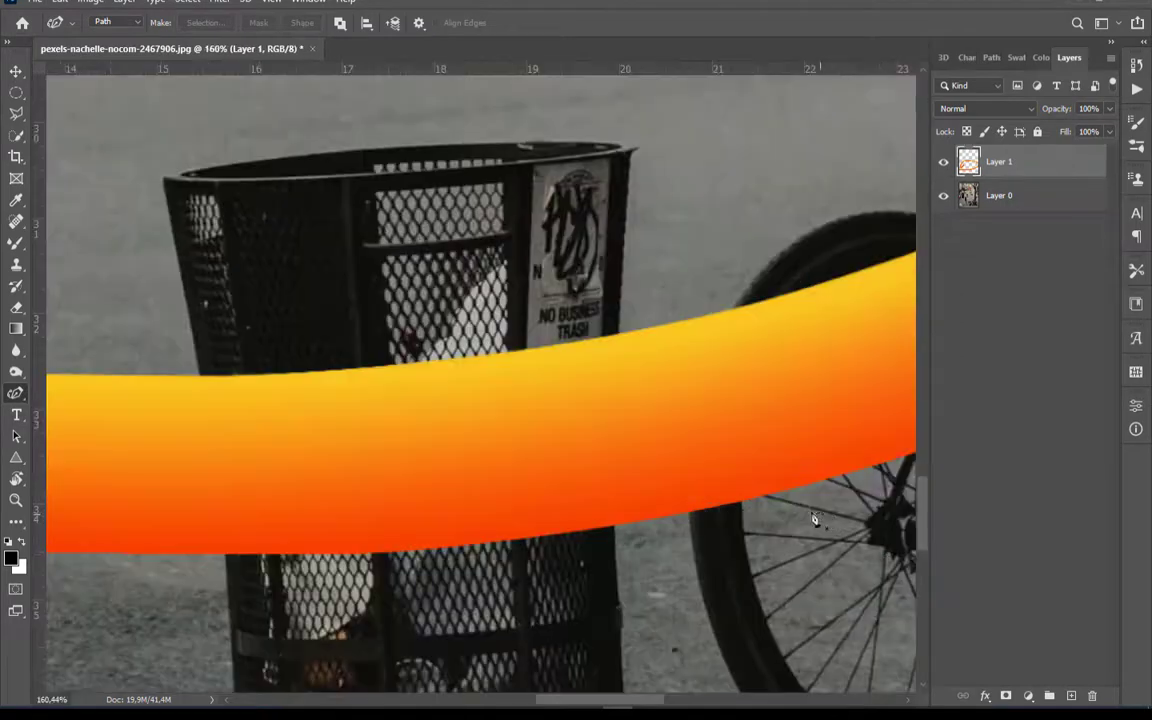
# Add a layer mask to Layer 1 and lower the layer's opacity to 70%
pyautogui.click(1007, 695)
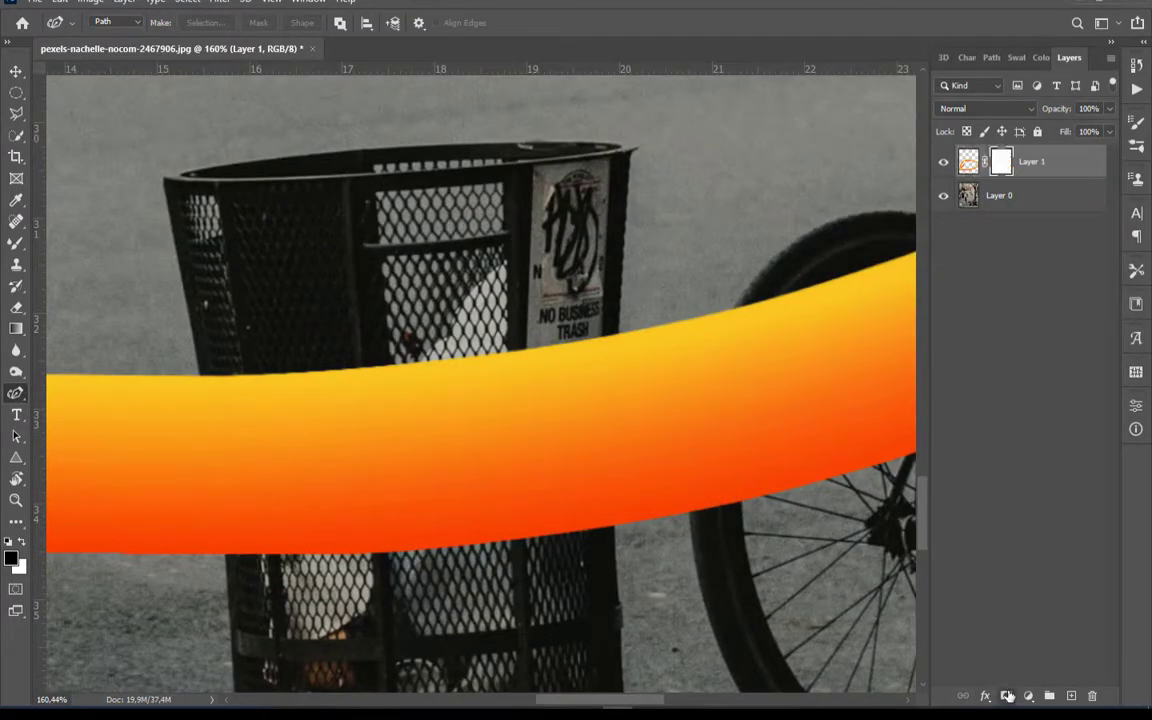
pyautogui.click(1108, 110)
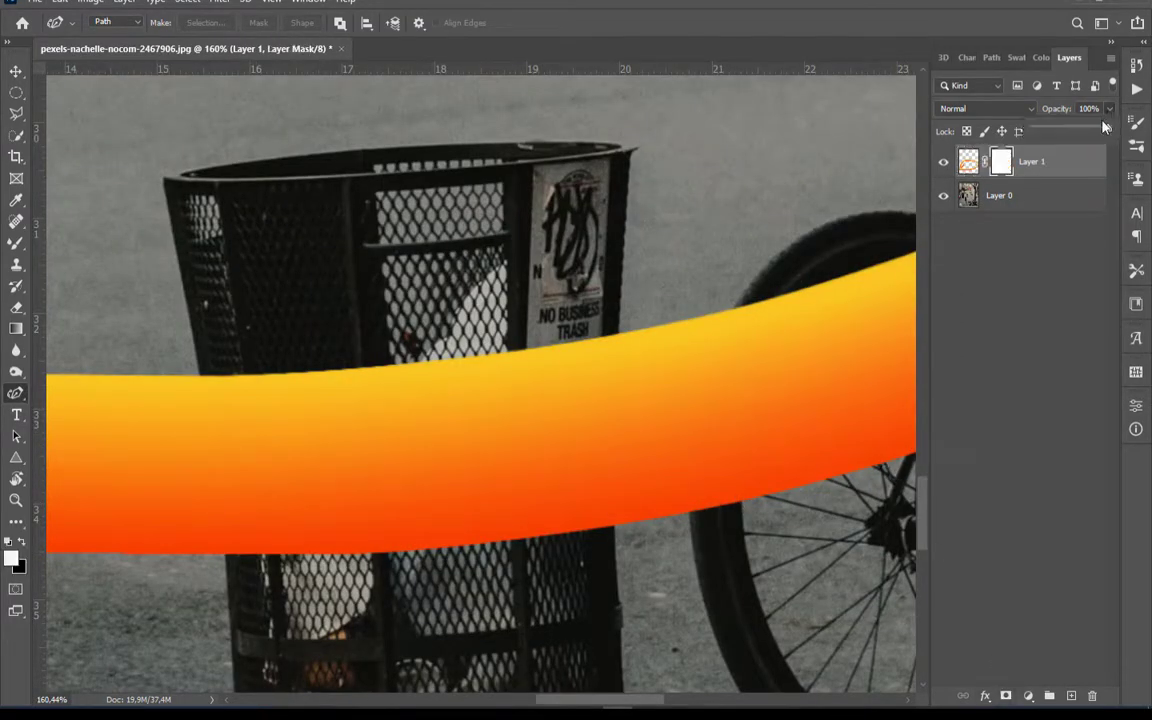
pyautogui.moveTo(1091, 134); pyautogui.dragTo(1085, 130)
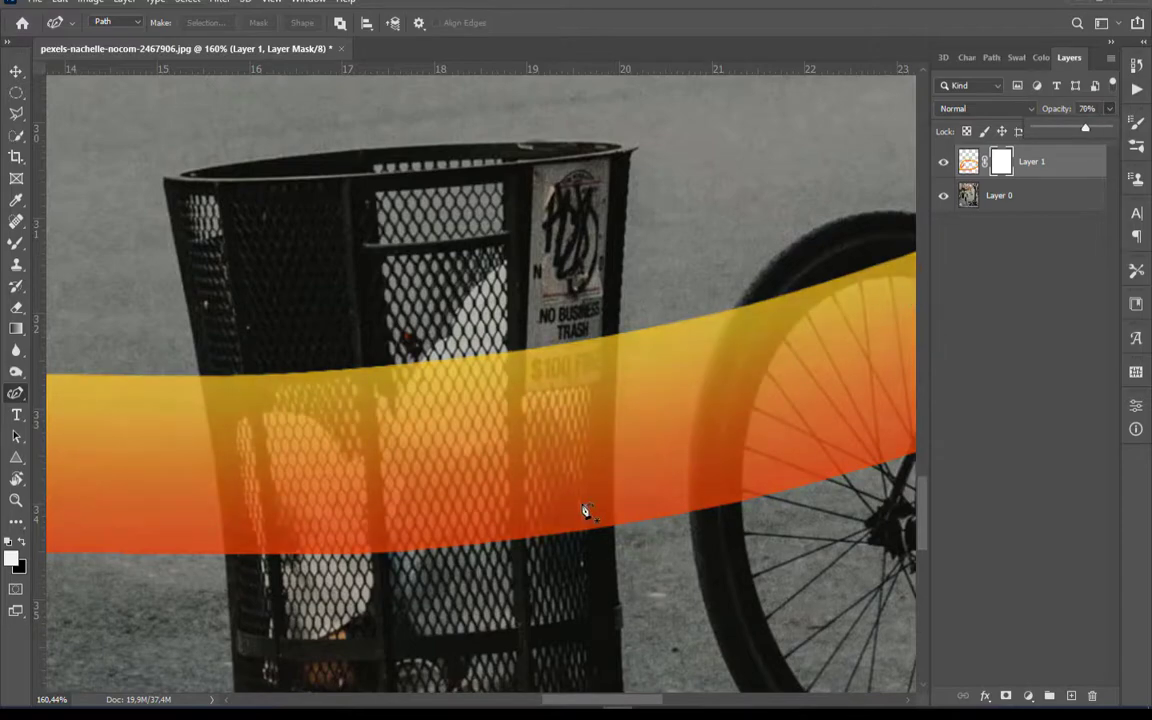
# Dab black on the Layer 1 mask with a soft Brush Tool tip to hide the ribbon over the trash can mesh
pyautogui.scroll(2, 586, 509)
pyautogui.scroll(3, 660, 370)
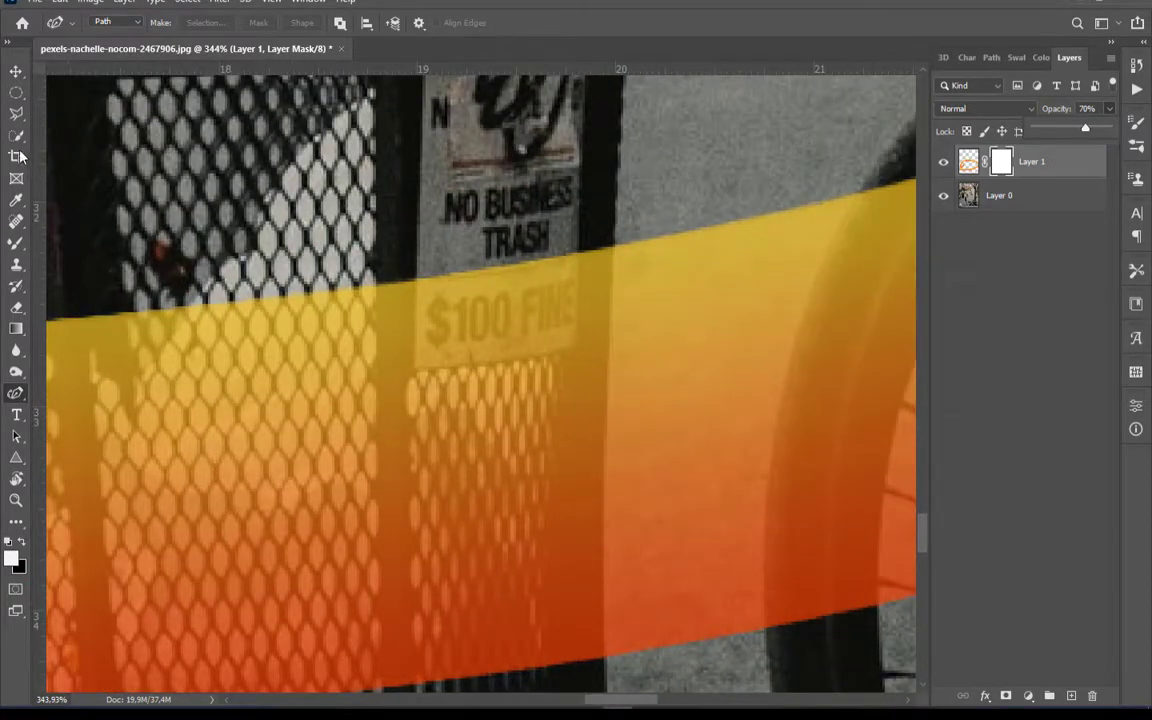
pyautogui.click(16, 243)
pyautogui.click(64, 246)
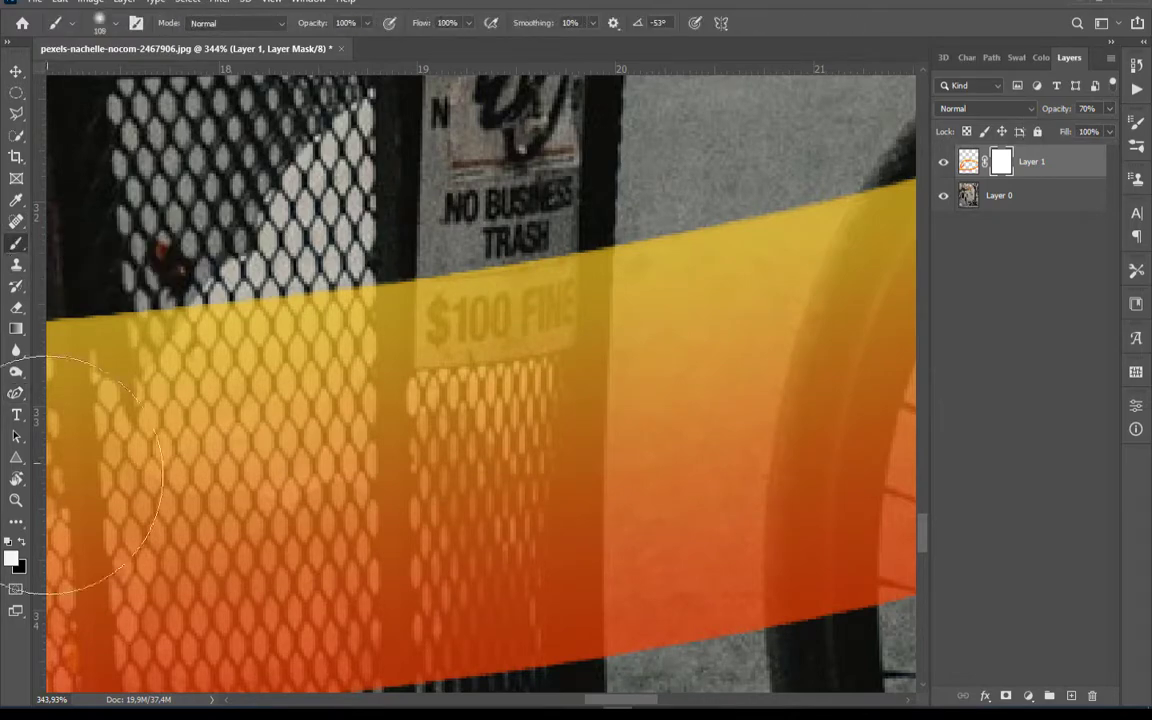
pyautogui.click(21, 543)
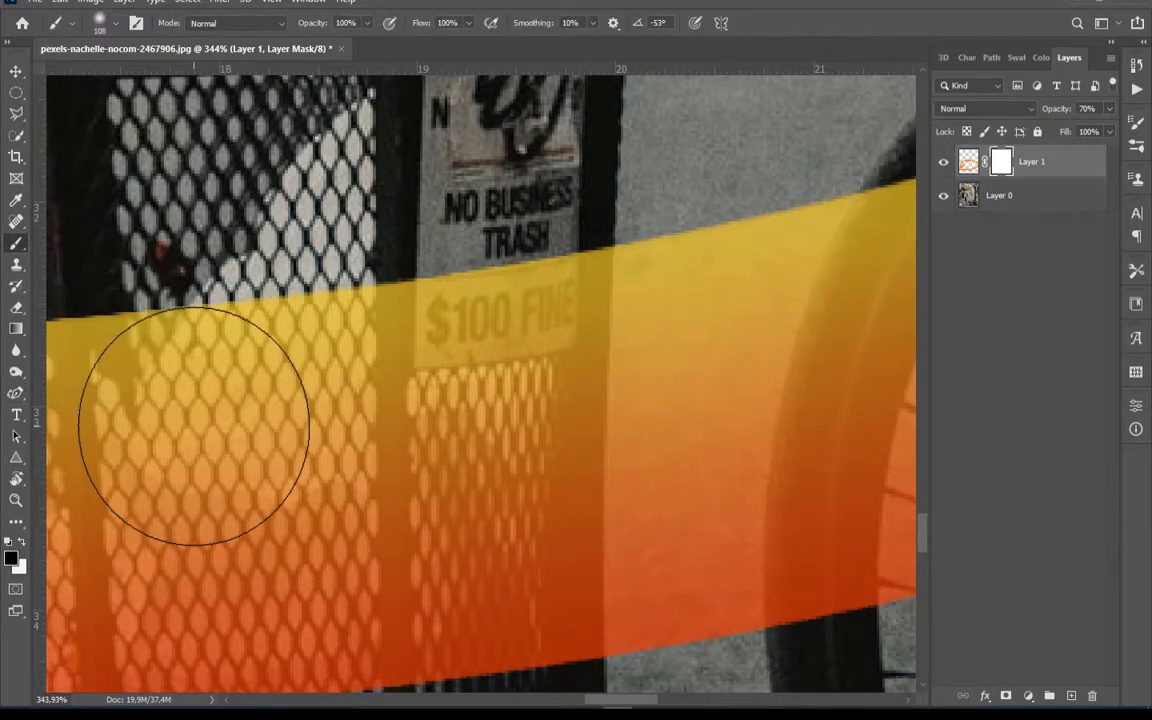
pyautogui.click(196, 433)
pyautogui.click(262, 325)
# Set the brush to 100% hardness and 59 px, and paint the mask black across the trash can to hide the ribbon there
pyautogui.rightClick(272, 369)
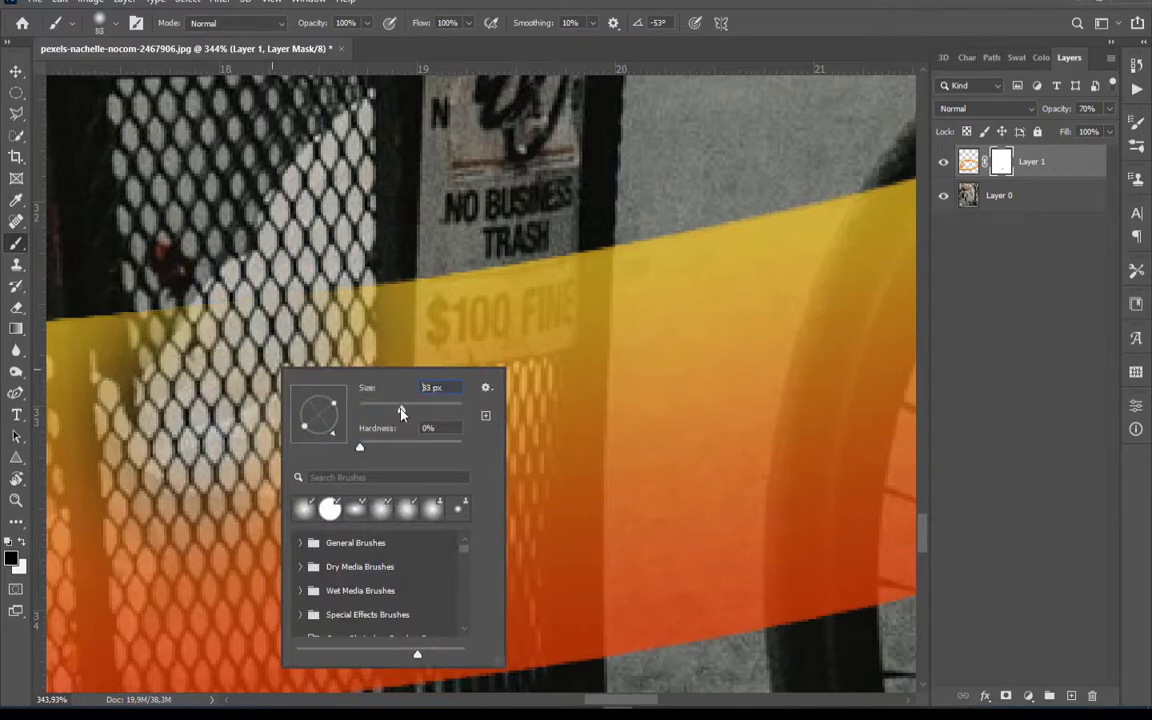
pyautogui.moveTo(361, 448); pyautogui.dragTo(491, 437)
pyautogui.moveTo(402, 412); pyautogui.dragTo(391, 412)
pyautogui.moveTo(500, 280)
pyautogui.mouseDown()
pyautogui.moveTo(487, 389)
pyautogui.moveTo(528, 270)
pyautogui.moveTo(512, 362)
pyautogui.mouseUp()
pyautogui.moveTo(386, 503); pyautogui.dragTo(428, 295)
pyautogui.moveTo(356, 402)
pyautogui.mouseDown()
pyautogui.moveTo(445, 290)
pyautogui.moveTo(423, 331)
pyautogui.mouseUp()
pyautogui.moveTo(313, 632); pyautogui.dragTo(355, 310)
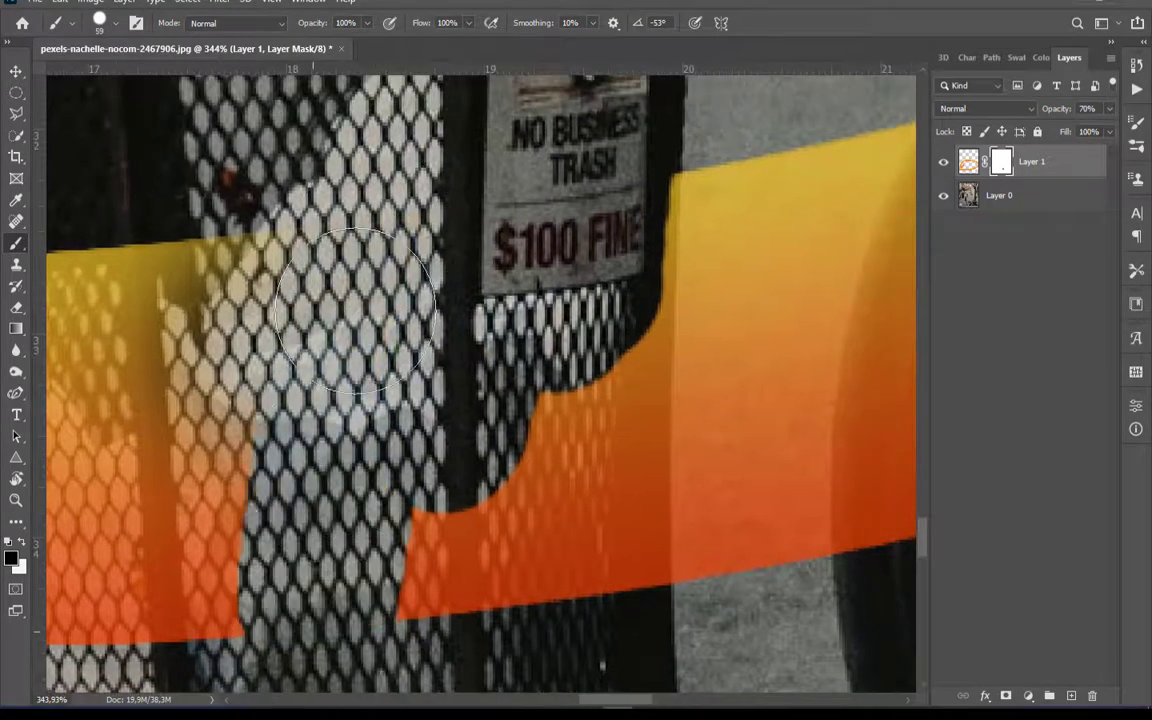
pyautogui.scroll(-3, 355, 310)
pyautogui.moveTo(240, 500); pyautogui.dragTo(200, 320)
pyautogui.moveTo(162, 270); pyautogui.dragTo(244, 257)
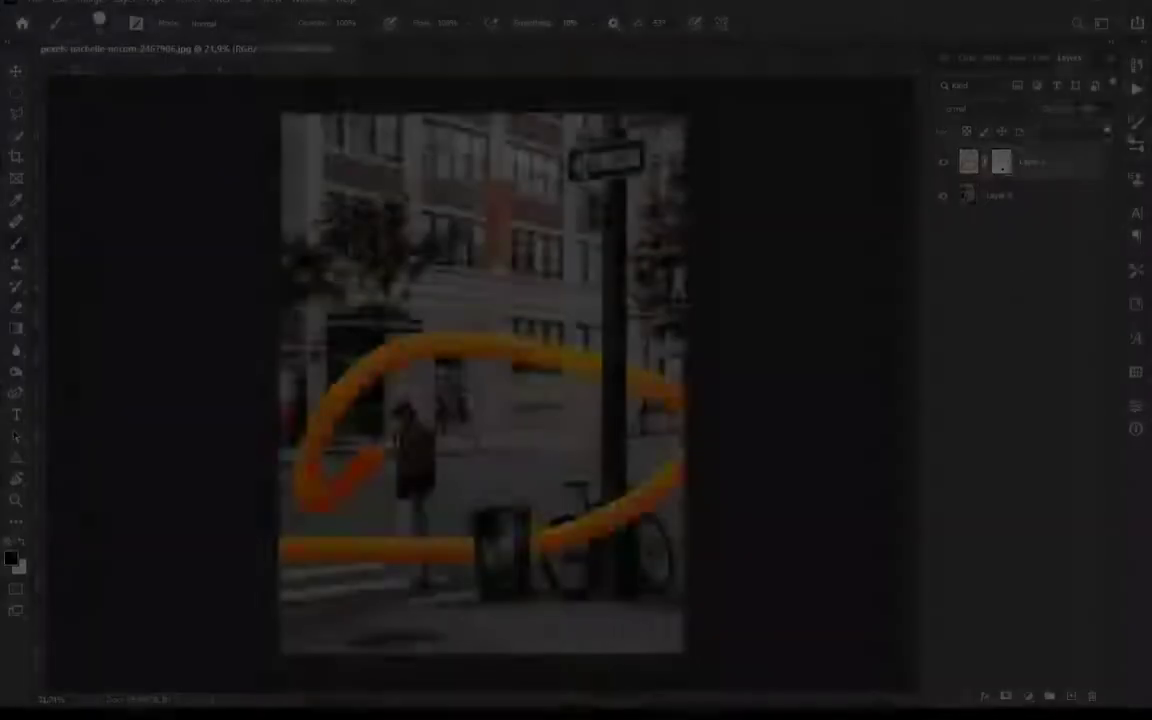
# Add a new layer above the ribbon and set the foreground color to the ribbon's orange-red
pyautogui.scroll(10, 541, 562)
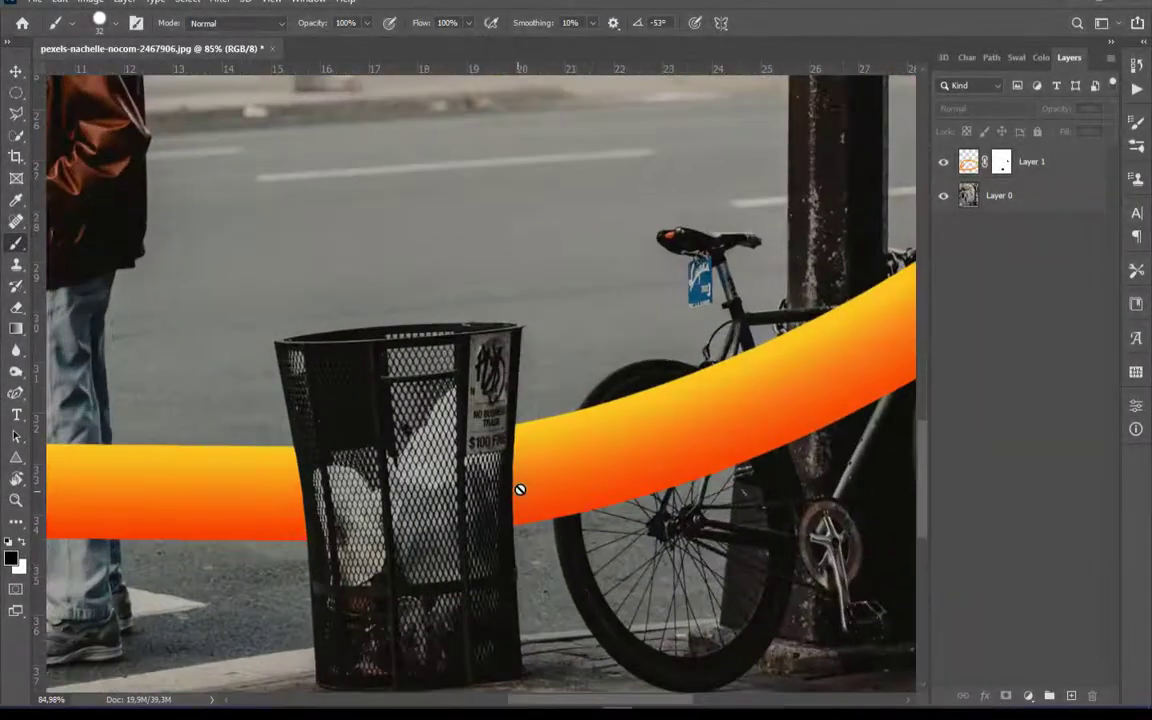
pyautogui.hotkey('ctrl', 'alt', 'shift', 'n')
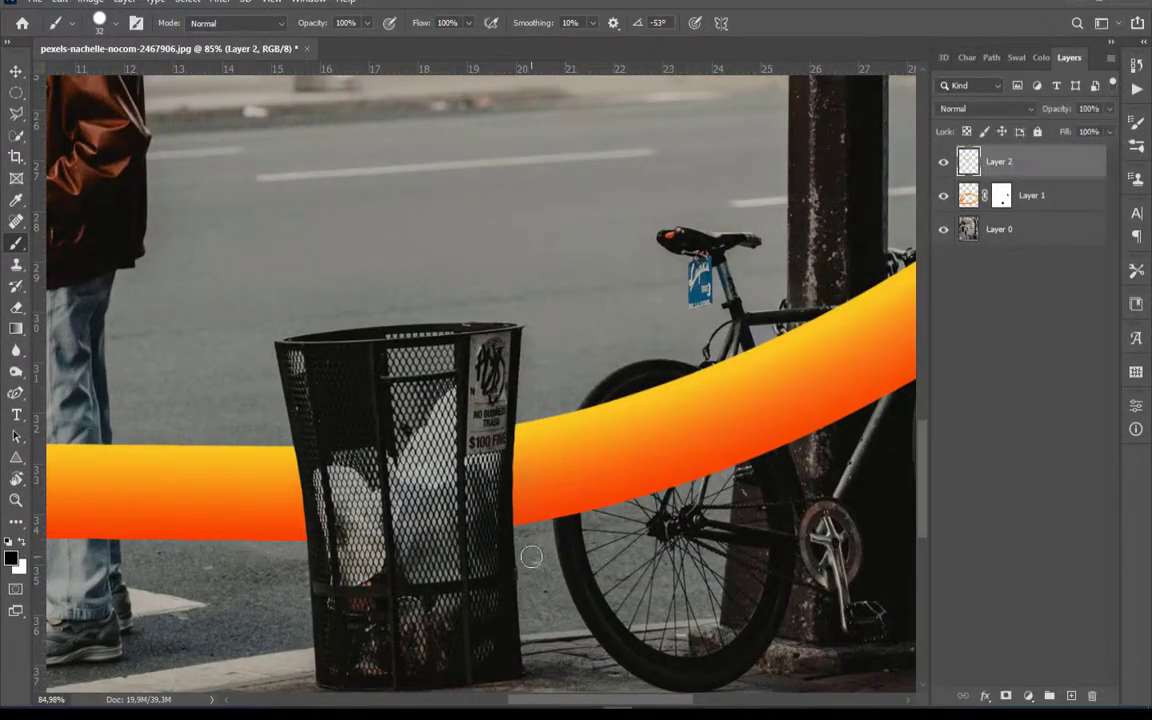
pyautogui.scroll(2, 541, 553)
pyautogui.click(11, 558)
pyautogui.click(205, 525)
pyautogui.click(972, 330)
# Clip Layer 2 to the ribbon layer and shade the ribbon ends beside the trash can orange-red with a soft 183 px brush
pyautogui.rightClick(441, 491)
pyautogui.click(579, 447)
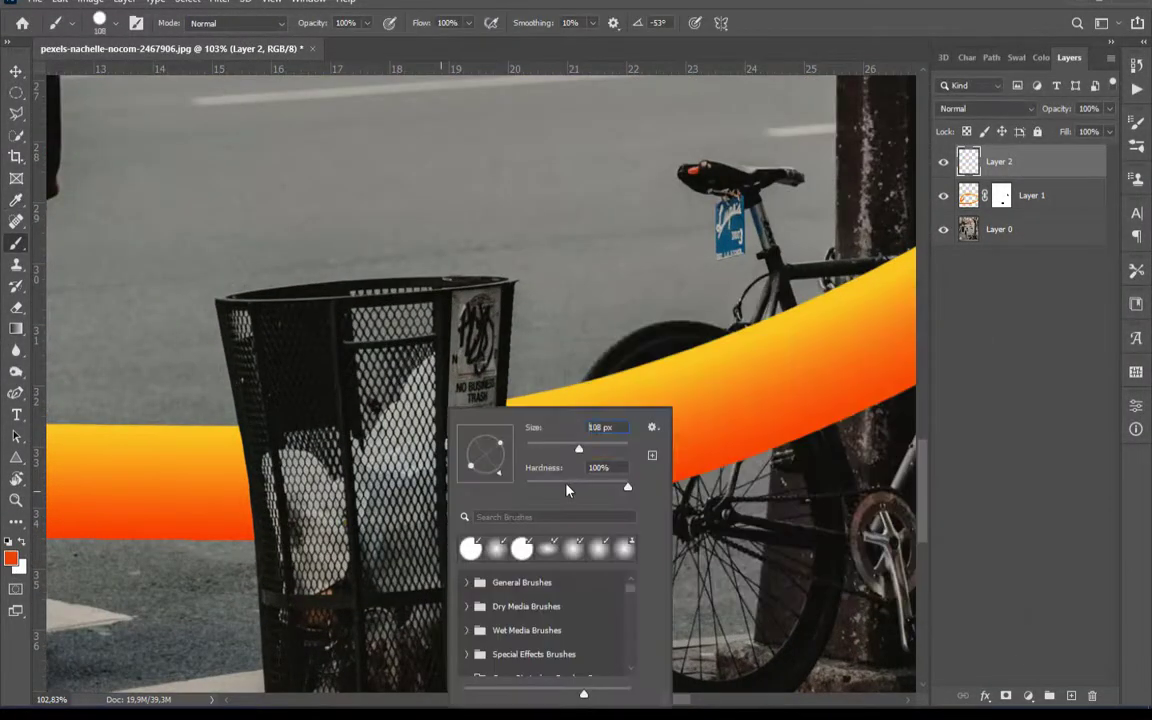
pyautogui.moveTo(566, 487); pyautogui.dragTo(524, 487)
pyautogui.moveTo(579, 447); pyautogui.dragTo(599, 447)
pyautogui.hotkey('ctrl', 'z')
pyautogui.moveTo(441, 427); pyautogui.dragTo(440, 473)
pyautogui.keyDown('alt'); pyautogui.click(1026, 180); pyautogui.keyUp('alt')
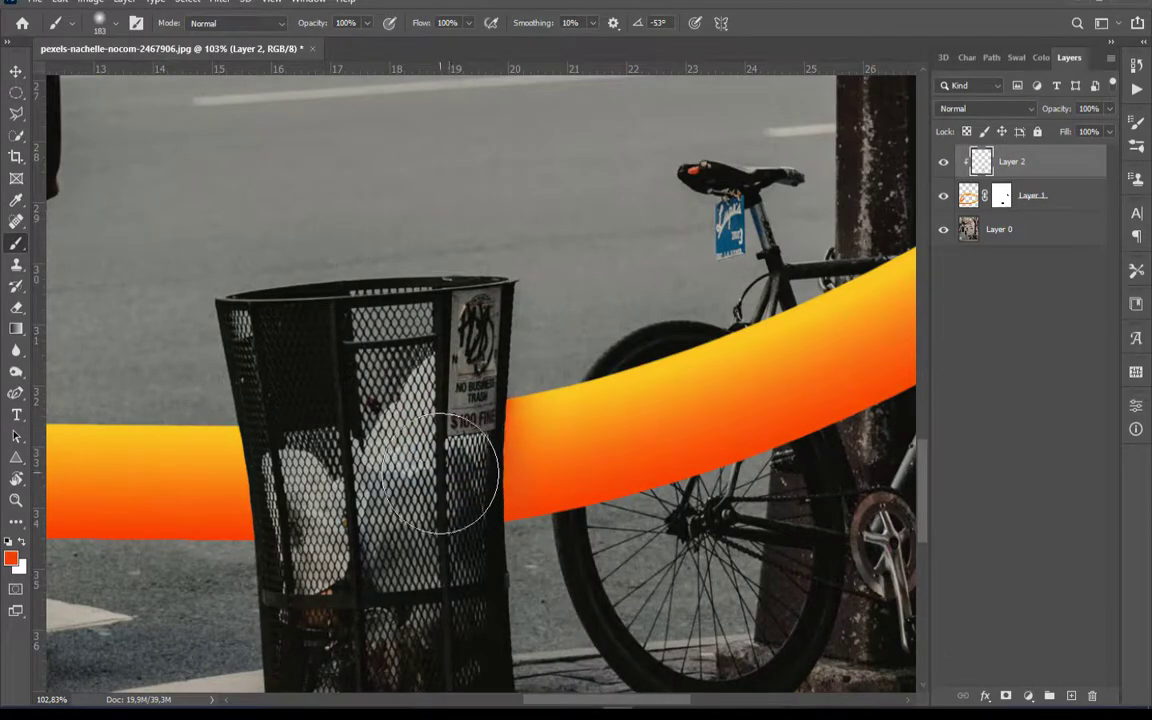
pyautogui.scroll(-1, 240, 440)
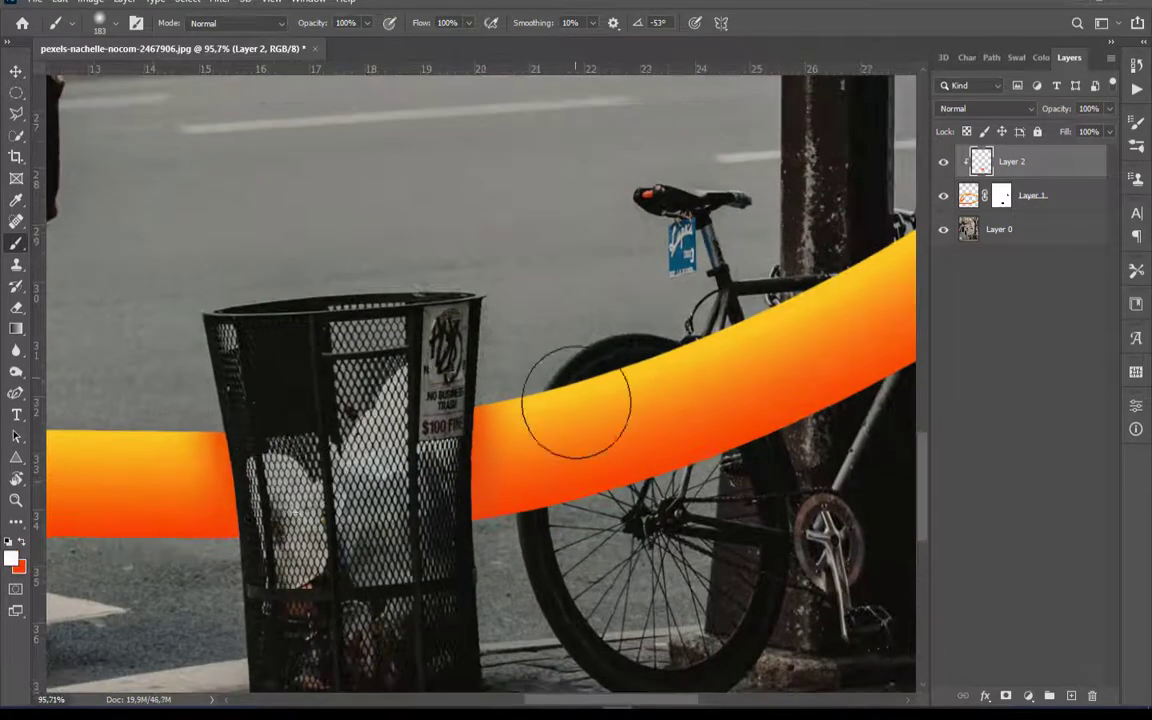
pyautogui.rightClick(576, 403)
pyautogui.moveTo(734, 447); pyautogui.dragTo(750, 447)
pyautogui.click(574, 430)
pyautogui.hotkey('ctrl', 'z')
# Add another new layer above Layer 2 and clip it to the ribbon
pyautogui.scroll(8, 262, 484)
pyautogui.click(1071, 695)
pyautogui.scroll(7, 655, 405)
pyautogui.keyDown('alt'); pyautogui.click(1026, 180); pyautogui.keyUp('alt')
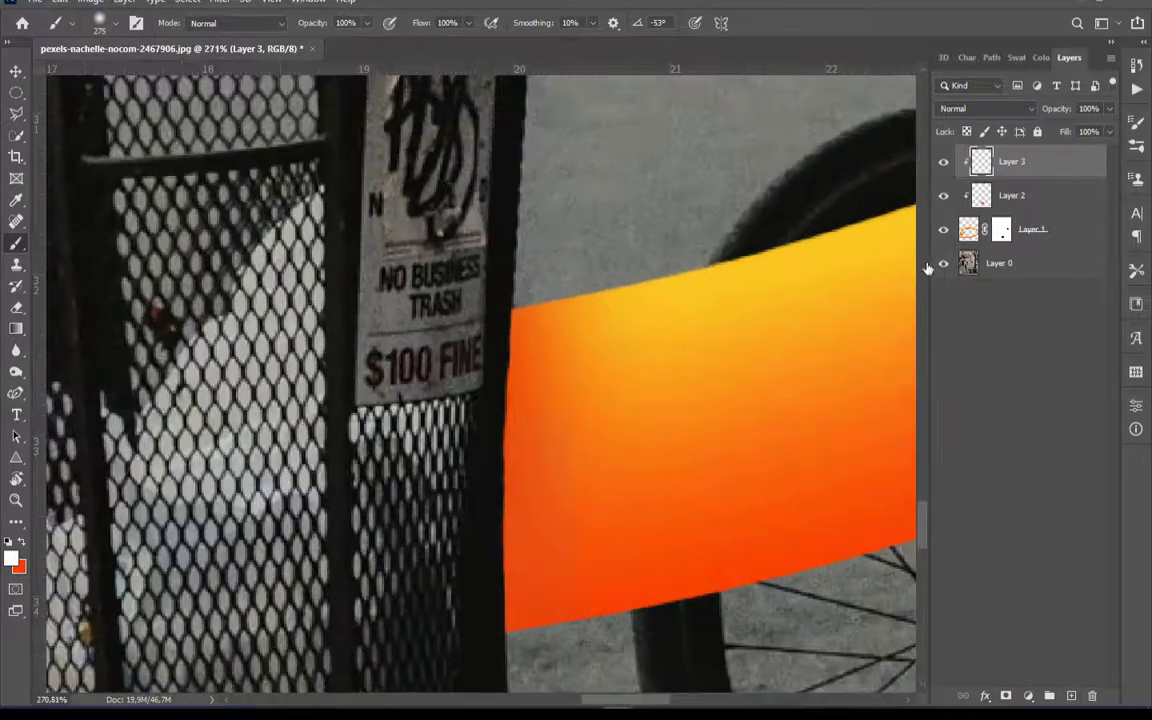
# Set the foreground color to a very dark red for the contact shadows
pyautogui.scroll(1, 640, 365)
pyautogui.press('x')
pyautogui.click(11, 558)
pyautogui.click(802, 502)
pyautogui.click(963, 327)
pyautogui.scroll(2, 500, 500)
# Narrow the soft brush tip to a thin upright ellipse of 182 px and paint a dark shadow where the ribbon meets the trash can's right edge
pyautogui.rightClick(500, 500)
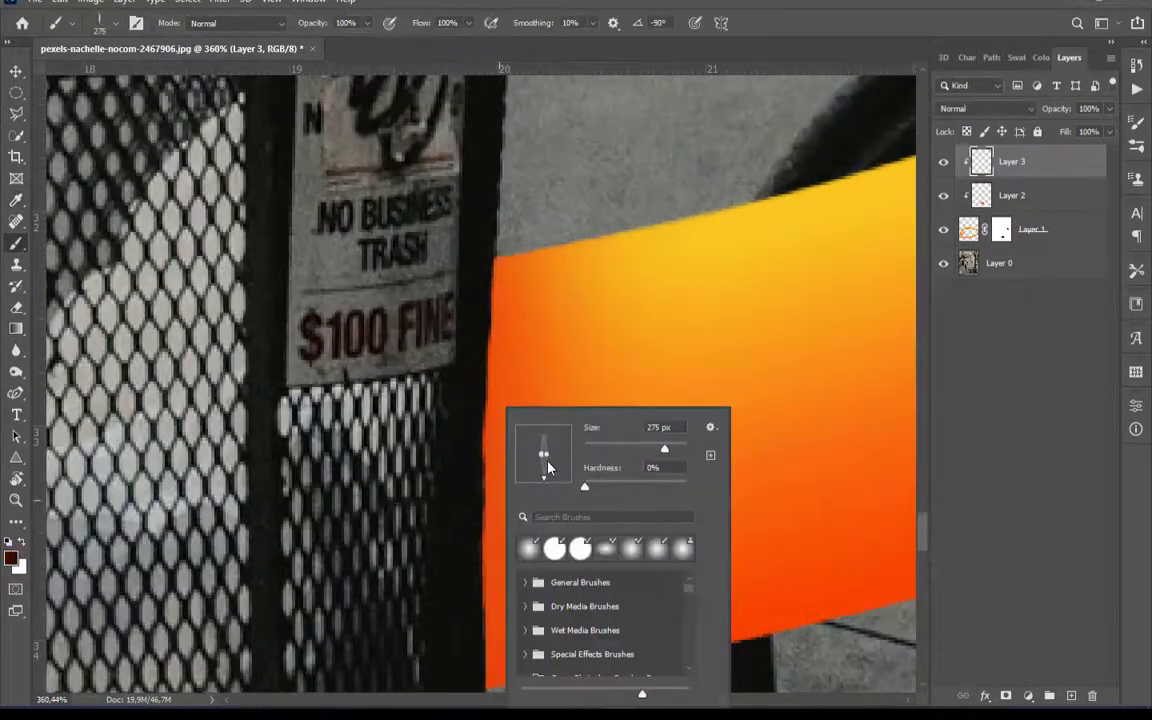
pyautogui.moveTo(664, 449); pyautogui.dragTo(655, 449)
pyautogui.moveTo(473, 256)
pyautogui.mouseDown()
pyautogui.moveTo(450, 458)
pyautogui.moveTo(551, 484)
pyautogui.mouseUp()
pyautogui.rightClick(457, 470)
pyautogui.click(439, 517)
pyautogui.keyDown('alt'); pyautogui.rightClick(508, 493); pyautogui.keyUp('alt')
pyautogui.click(473, 538)
pyautogui.scroll(-12, 489, 390)
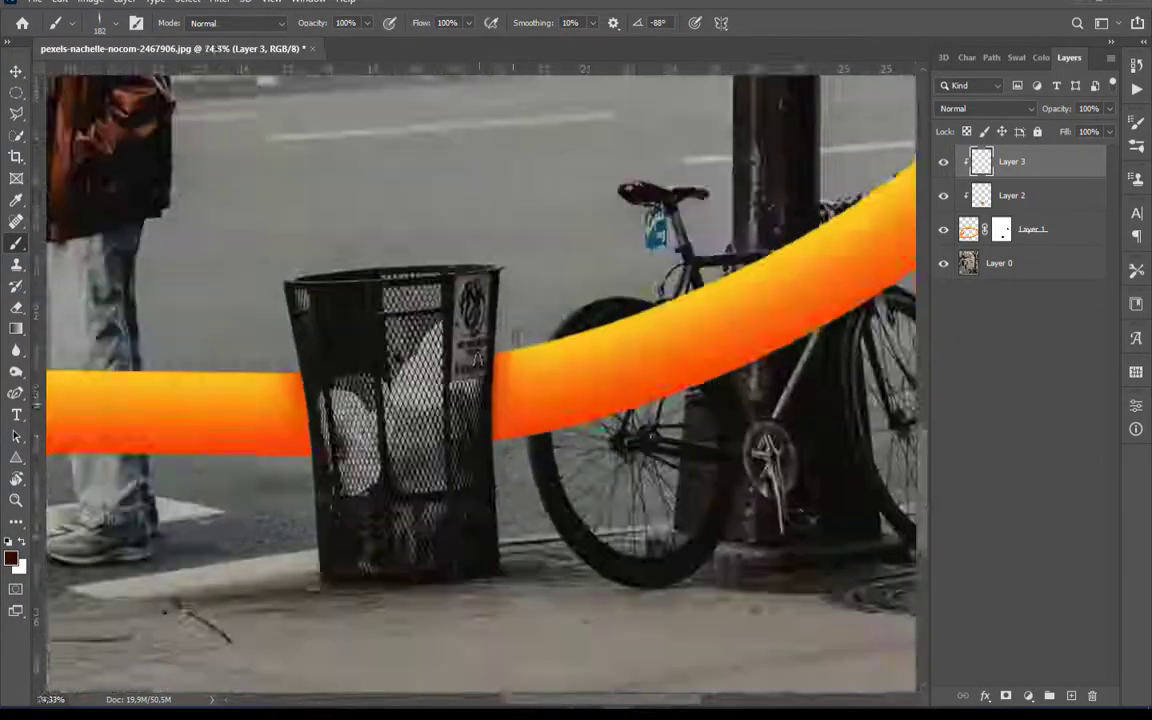
# Tilt the thin brush tip to match the trash can's left edge and paint a dark shadow on the ribbon along it
pyautogui.scroll(10, 517, 340)
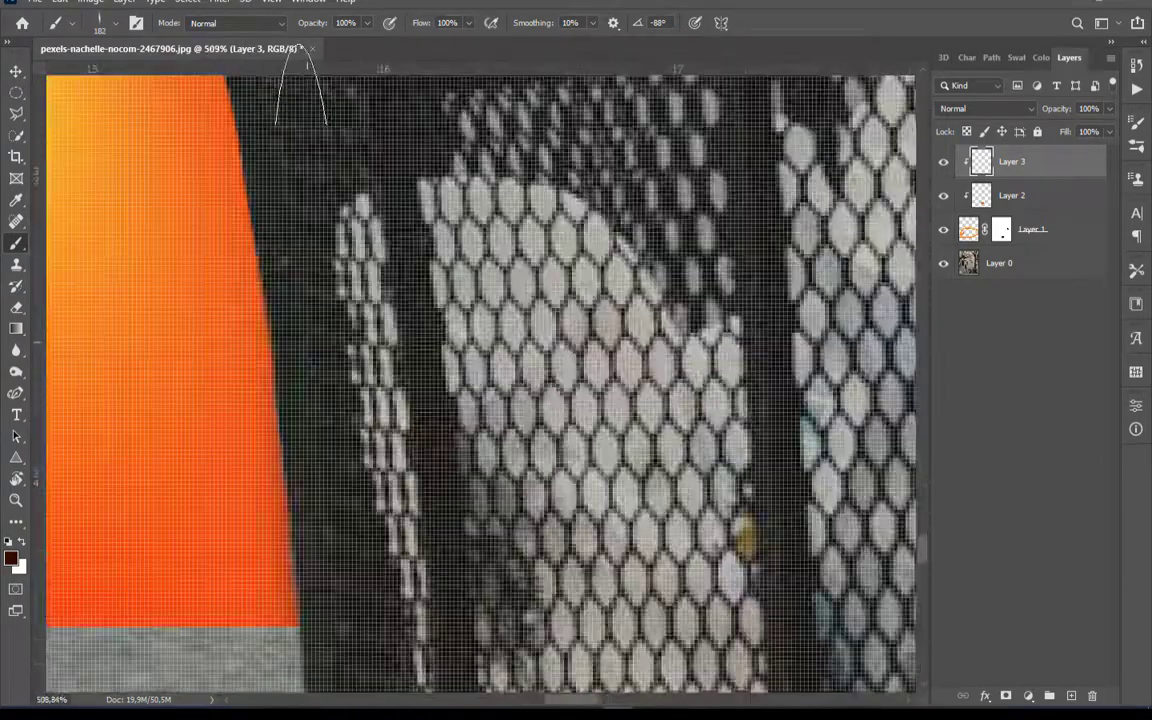
pyautogui.scroll(-2, 325, 360)
pyautogui.rightClick(310, 346)
pyautogui.moveTo(356, 416); pyautogui.dragTo(359, 423)
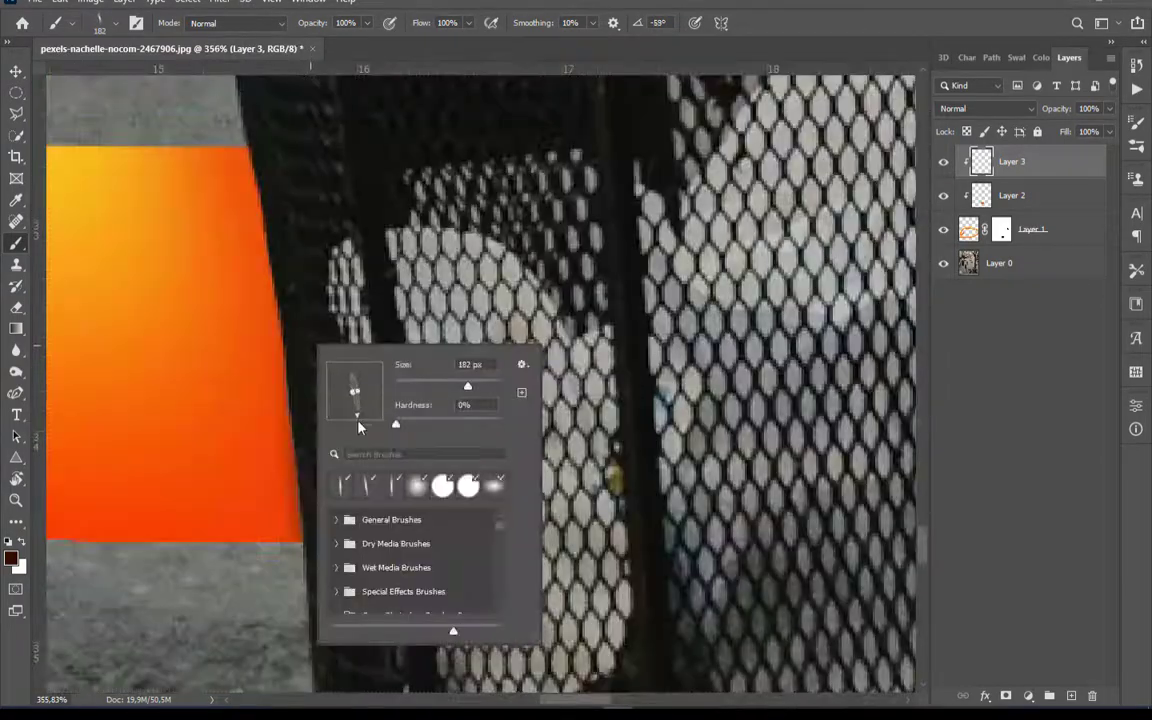
pyautogui.click(273, 250)
pyautogui.rightClick(325, 404)
pyautogui.moveTo(374, 477); pyautogui.dragTo(372, 481)
pyautogui.click(320, 420)
pyautogui.scroll(-10, 370, 300)
pyautogui.scroll(-4, 603, 215)
pyautogui.scroll(4, 495, 580)
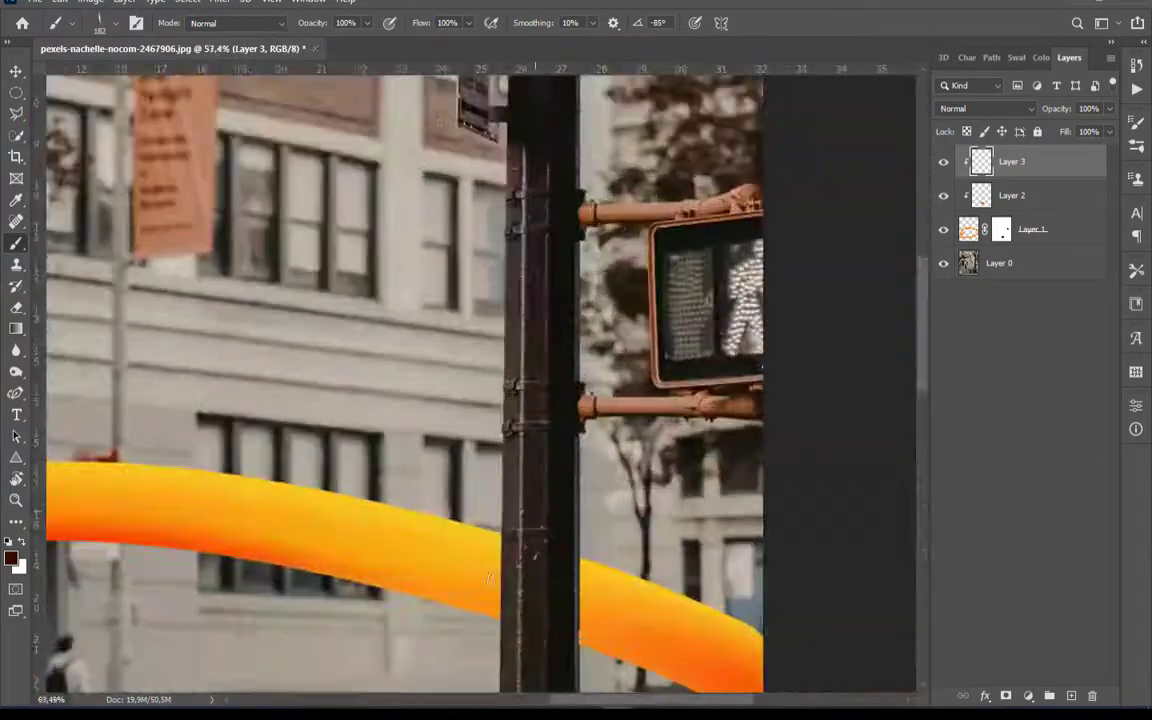
# Make Layer 2 active and set the background color to the ribbon's orange-red
pyautogui.scroll(5, 505, 620)
pyautogui.click(1075, 203)
pyautogui.scroll(-14, 300, 538)
pyautogui.scroll(10, 521, 550)
pyautogui.click(20, 568)
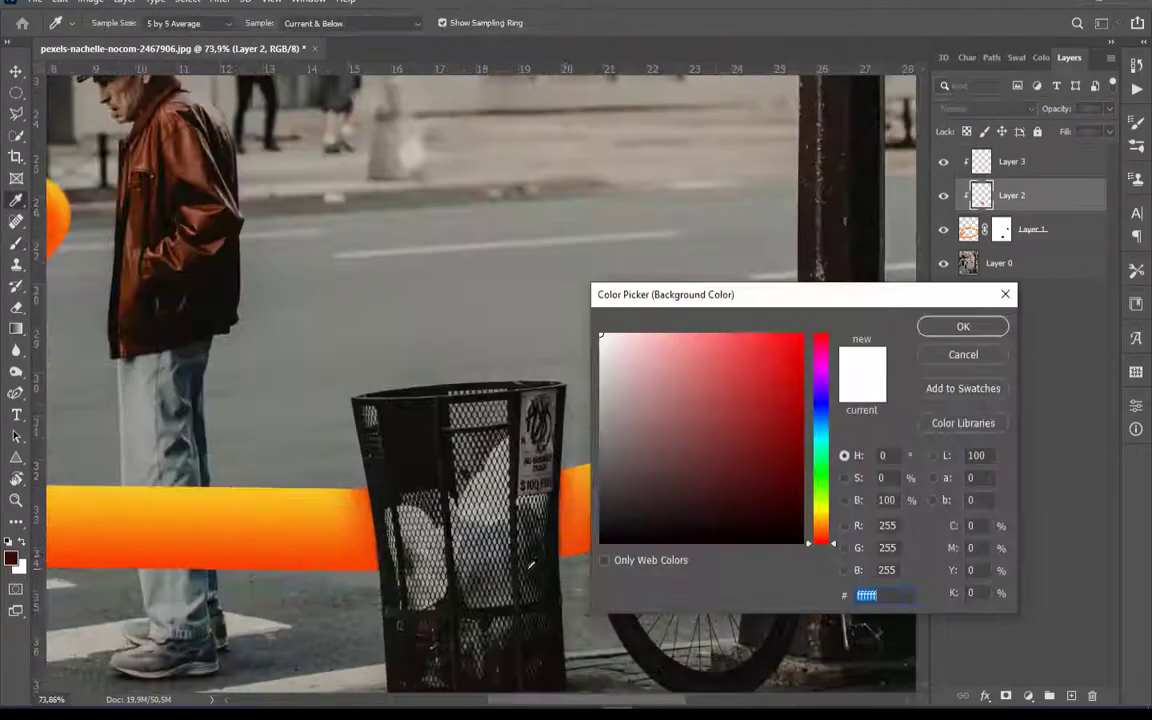
pyautogui.click(573, 545)
pyautogui.click(802, 339)
pyautogui.click(948, 330)
pyautogui.scroll(-10, 560, 500)
pyautogui.scroll(10, 552, 465)
# Shade the ribbon on both sides of the pole with orange-red on Layer 2, using a soft round 199 px brush
pyautogui.rightClick(572, 488)
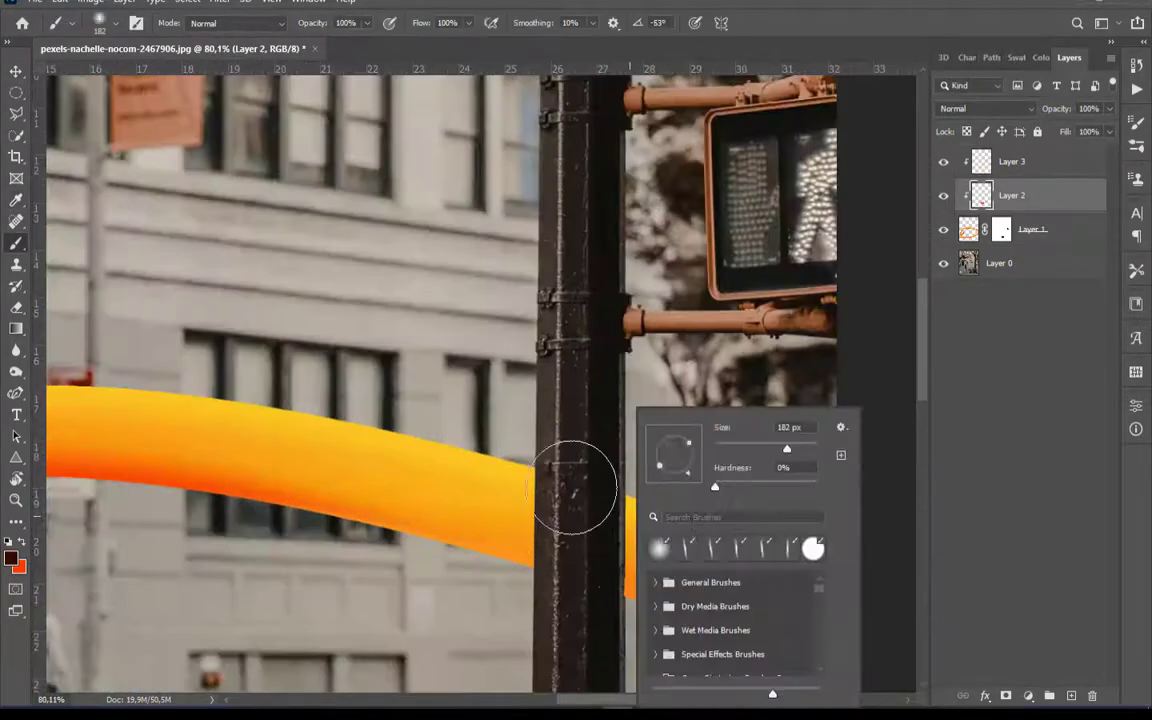
pyautogui.click(572, 488)
pyautogui.hotkey('ctrl', 'z')
pyautogui.press('x')
pyautogui.rightClick(579, 491)
pyautogui.moveTo(736, 450); pyautogui.dragTo(738, 452)
pyautogui.click(579, 533)
pyautogui.scroll(-5, 706, 331)
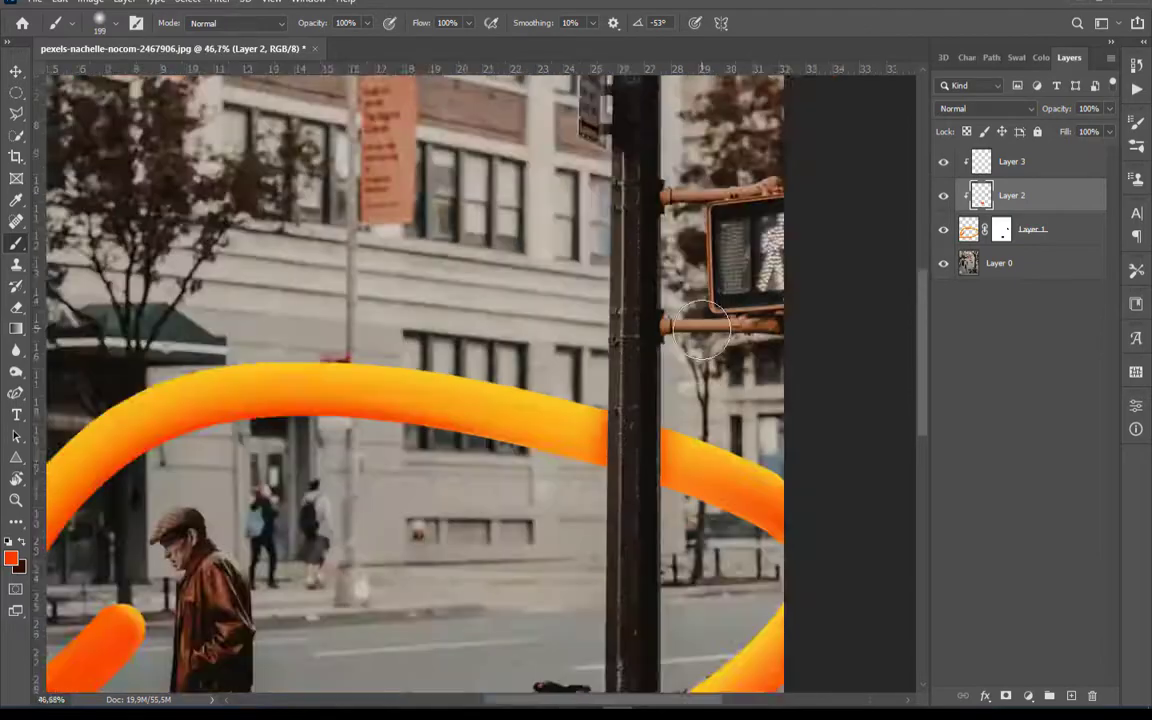
# Paint black on the Layer 1 mask along the pole's right edge to remove the leftover ribbon overlap
pyautogui.scroll(10, 663, 442)
pyautogui.click(1003, 233)
pyautogui.scroll(3, 670, 546)
pyautogui.press('e')
pyautogui.press('b')
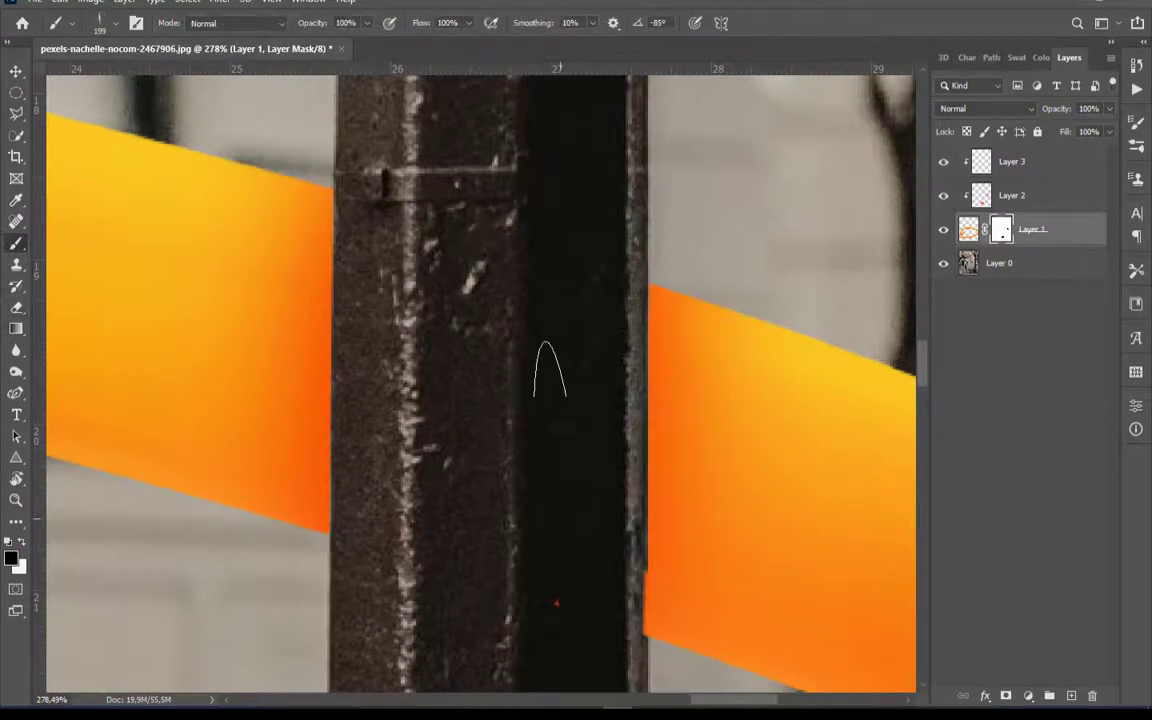
pyautogui.moveTo(560, 518); pyautogui.dragTo(620, 506)
# Paint thin dark red shadows on Layer 3 along both edges of the pole with a flattened brush tip at -90°
pyautogui.click(1014, 191)
pyautogui.click(1009, 167)
pyautogui.click(20, 543)
pyautogui.rightClick(358, 296)
pyautogui.click(404, 372)
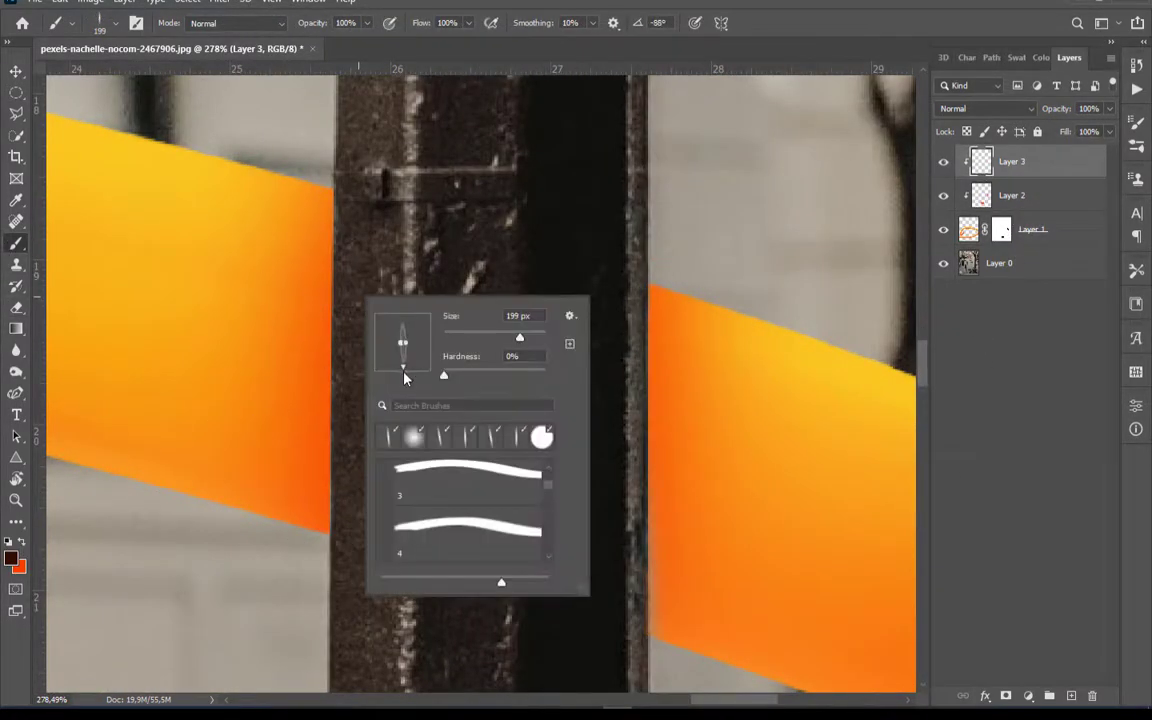
pyautogui.moveTo(404, 372); pyautogui.dragTo(403, 373)
pyautogui.moveTo(362, 256); pyautogui.dragTo(354, 446)
pyautogui.moveTo(622, 339); pyautogui.dragTo(625, 570)
pyautogui.scroll(-2, 618, 470)
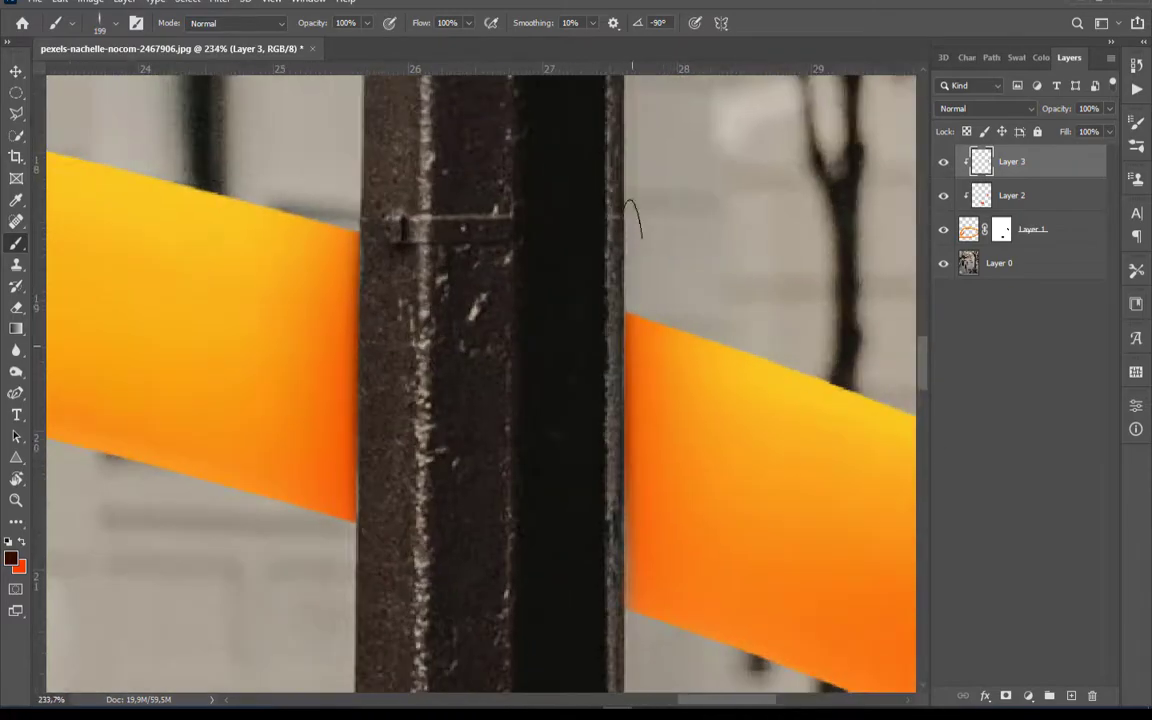
pyautogui.scroll(-9, 632, 218)
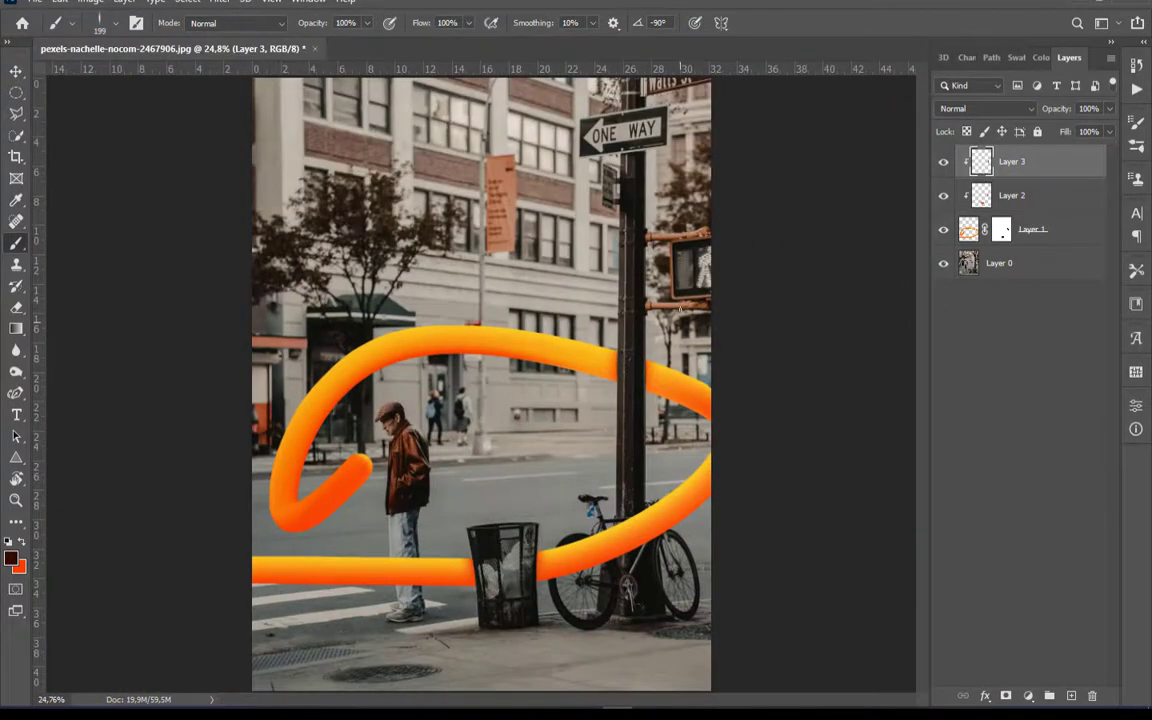
# Lower the opacity of Layer 2 to 93%
pyautogui.scroll(-1, 680, 309)
pyautogui.scroll(1, 578, 355)
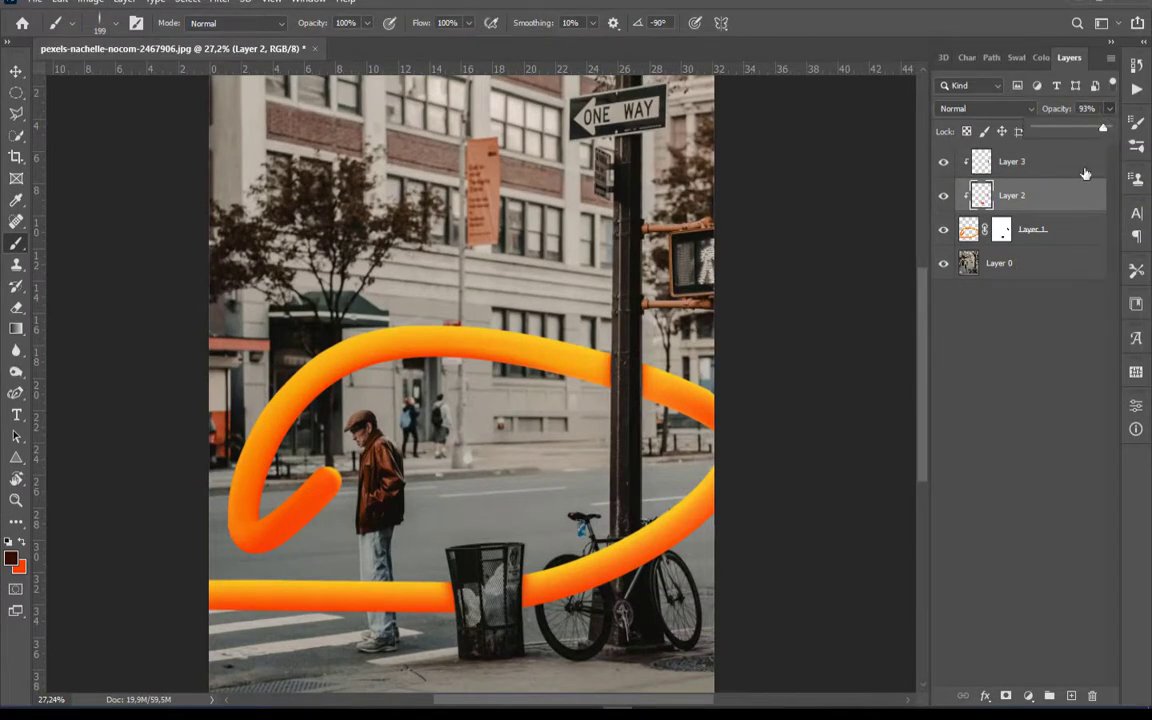
pyautogui.click(1003, 360)
# Add a new top layer and set the Smudge Tool to sample all layers with a 51 px brush
pyautogui.hotkey('ctrl', 'shift', 'alt', 'n')
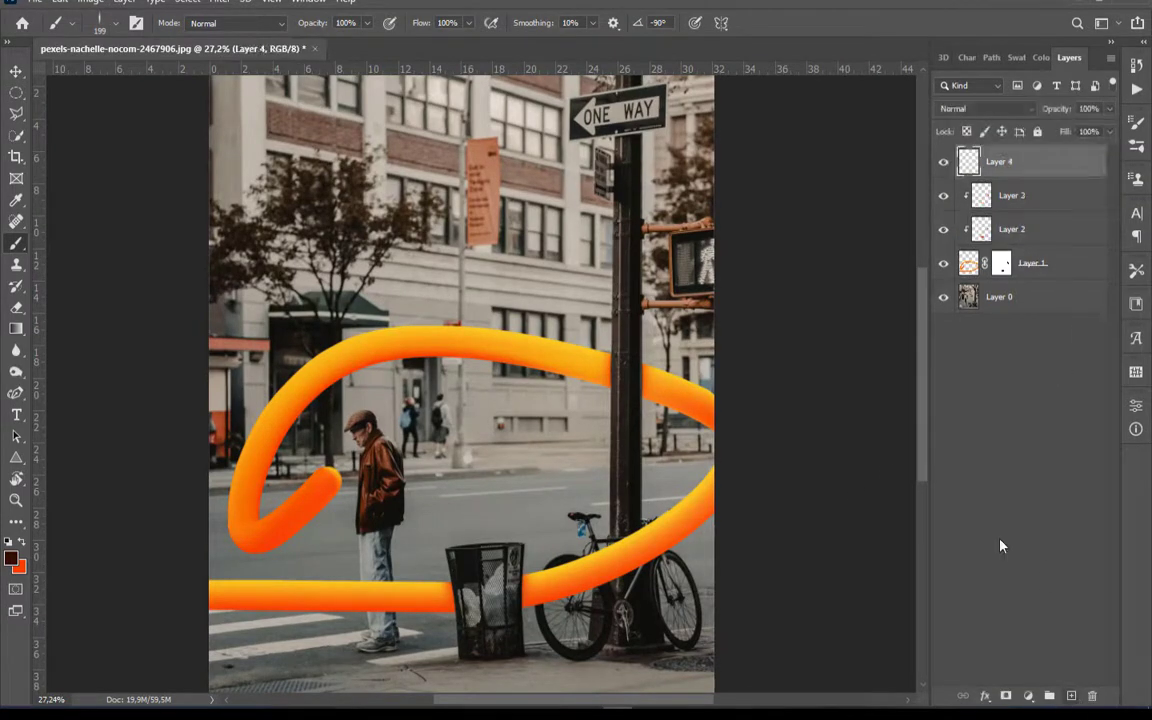
pyautogui.click(16, 350)
pyautogui.click(75, 380)
pyautogui.scroll(4, 340, 440)
pyautogui.scroll(2, 313, 412)
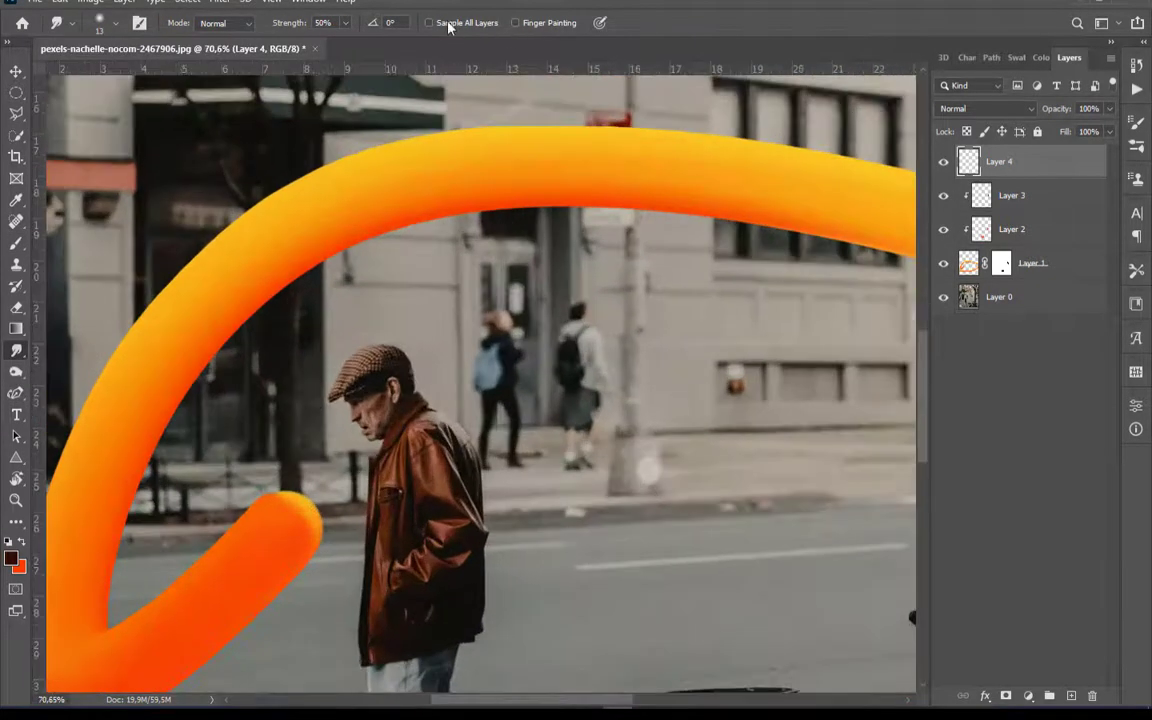
pyautogui.click(450, 23)
pyautogui.rightClick(341, 409)
pyautogui.moveTo(423, 448); pyautogui.dragTo(436, 448)
# Smudge the rounded end of the ribbon upward into the man's face in several strokes on Layer 4
pyautogui.scroll(4, 325, 502)
pyautogui.moveTo(304, 515); pyautogui.dragTo(333, 490)
pyautogui.moveTo(388, 362); pyautogui.dragTo(335, 465)
pyautogui.moveTo(286, 533); pyautogui.dragTo(345, 385)
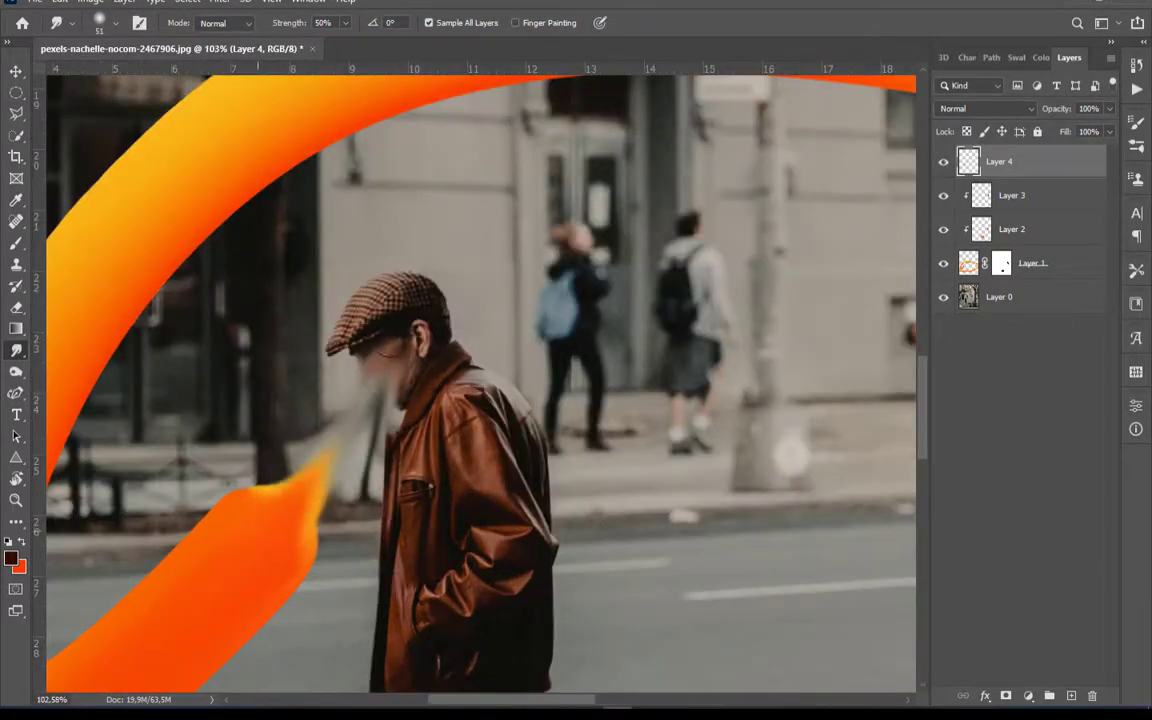
pyautogui.moveTo(268, 505); pyautogui.dragTo(345, 365)
pyautogui.moveTo(308, 550); pyautogui.dragTo(365, 370)
pyautogui.moveTo(322, 496); pyautogui.dragTo(384, 382)
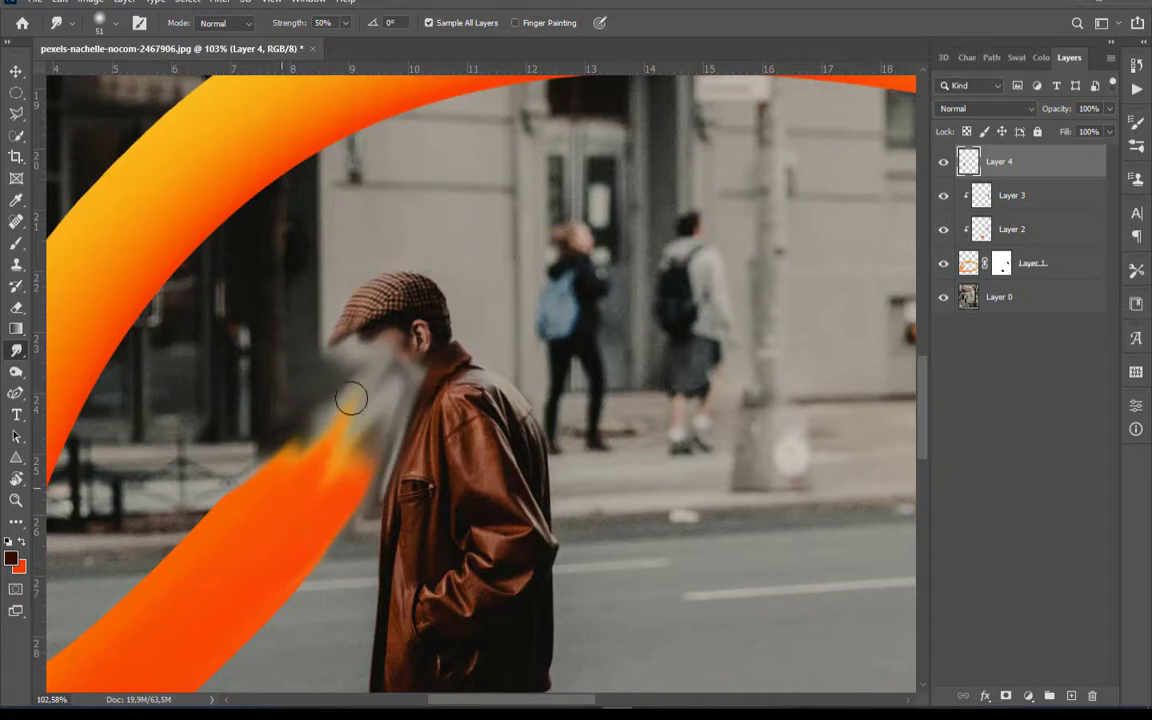
pyautogui.moveTo(290, 470); pyautogui.dragTo(358, 372)
# Set the Eraser to the Soft Round tip from General Brushes at 95 px
pyautogui.click(16, 307)
pyautogui.scroll(3, 334, 543)
pyautogui.click(100, 20)
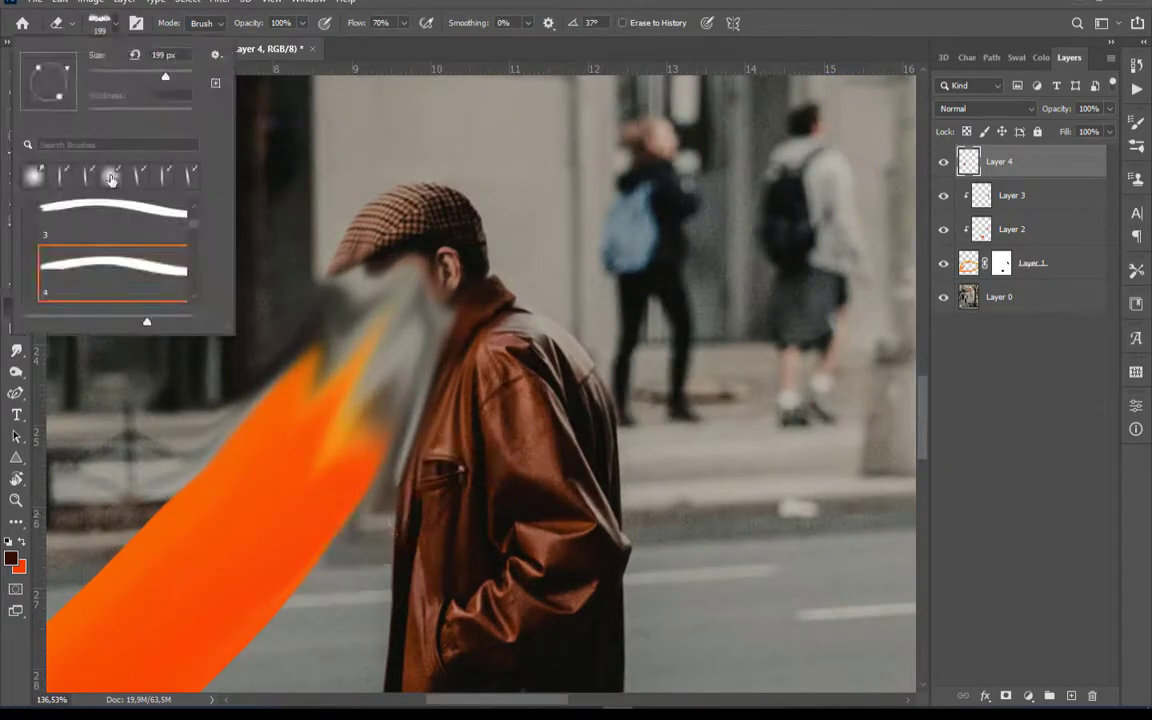
pyautogui.click(110, 178)
pyautogui.click(16, 328)
pyautogui.click(18, 303)
pyautogui.click(115, 24)
pyautogui.scroll(5, 121, 220)
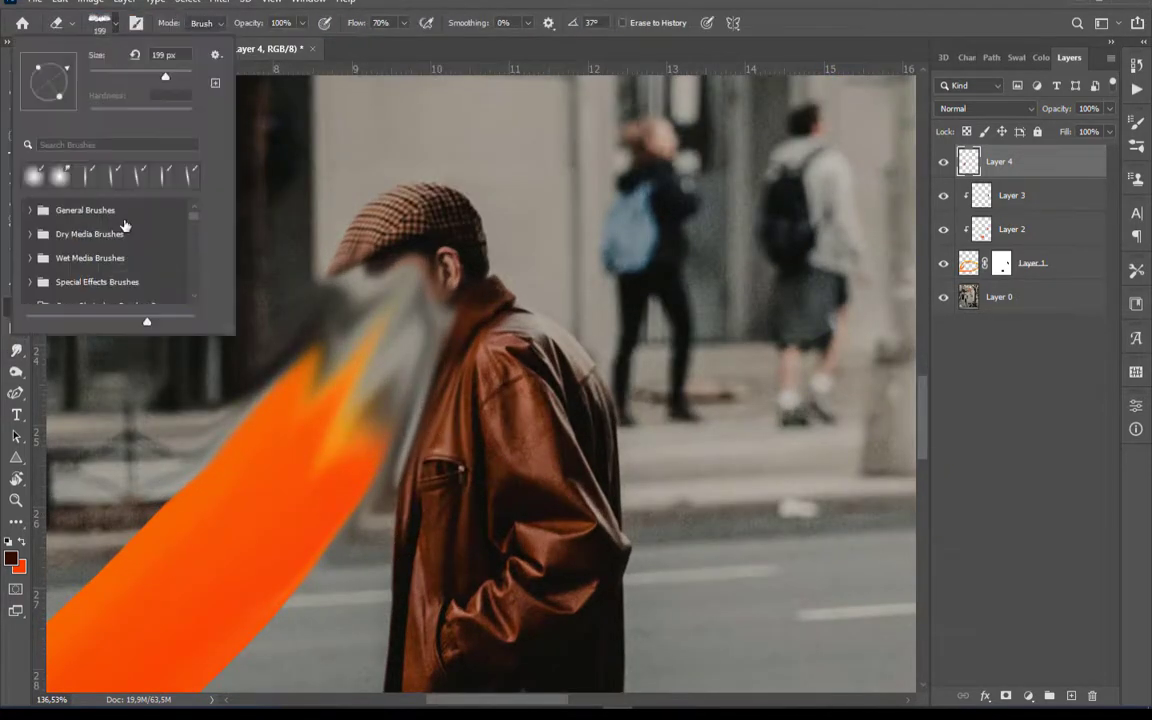
pyautogui.click(27, 209)
pyautogui.click(62, 248)
pyautogui.click(114, 22)
pyautogui.scroll(4, 496, 538)
pyautogui.rightClick(490, 535)
pyautogui.moveTo(604, 450); pyautogui.dragTo(590, 453)
pyautogui.click(385, 440)
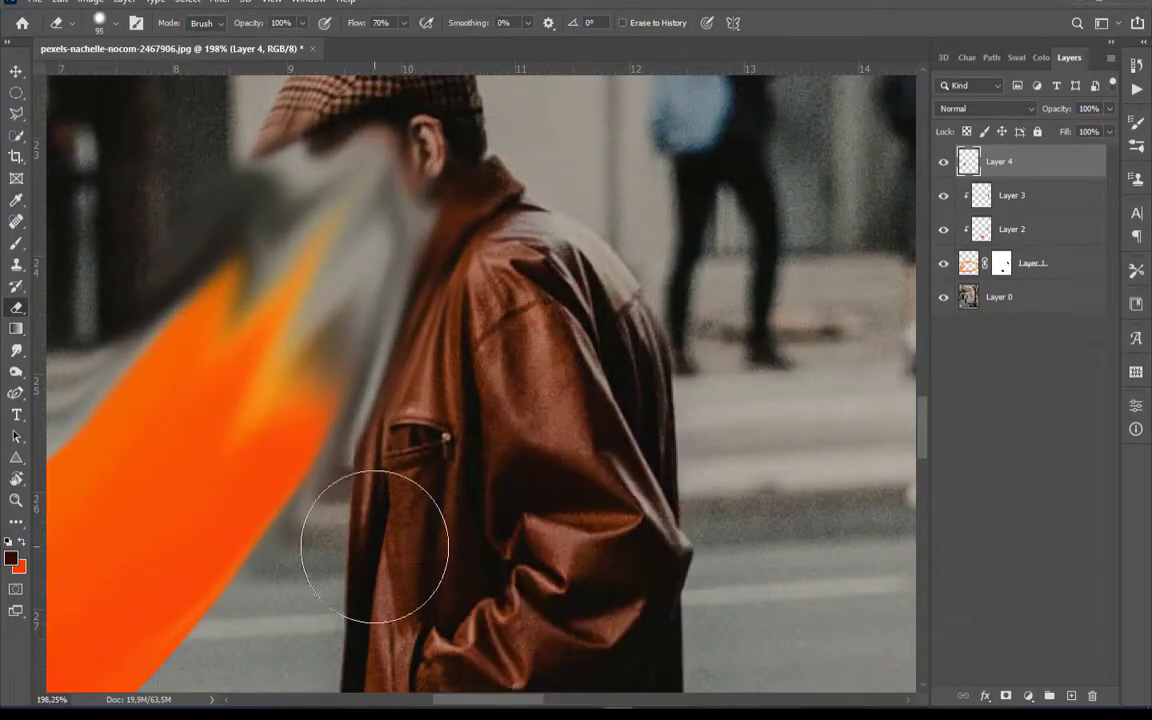
# Erase the smudged paint on Layer 4 that covers the man's face and the front of his jacket
pyautogui.moveTo(372, 430)
pyautogui.mouseDown()
pyautogui.moveTo(476, 409)
pyautogui.moveTo(543, 566)
pyautogui.mouseUp()
pyautogui.moveTo(470, 400)
pyautogui.mouseDown()
pyautogui.moveTo(437, 329)
pyautogui.moveTo(358, 288)
pyautogui.mouseUp()
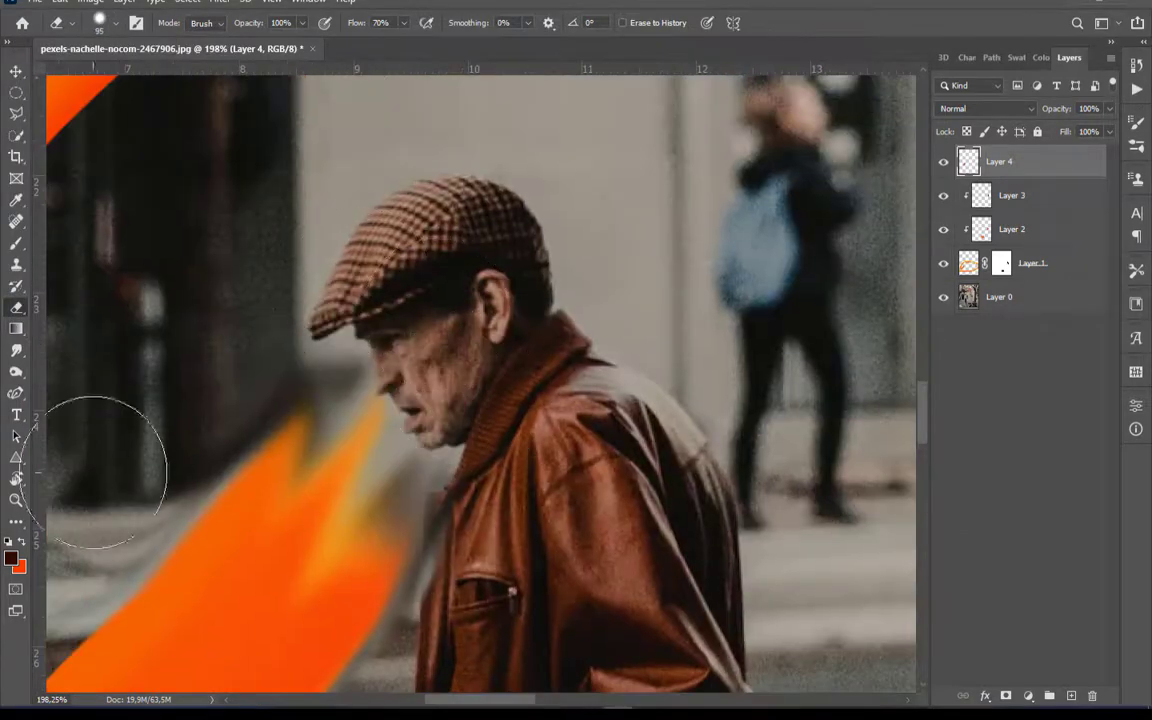
pyautogui.moveTo(93, 473)
pyautogui.mouseDown()
pyautogui.moveTo(257, 314)
pyautogui.moveTo(332, 219)
pyautogui.mouseUp()
pyautogui.scroll(-1, 257, 314)
pyautogui.moveTo(146, 457); pyautogui.dragTo(328, 276)
pyautogui.scroll(-1, 328, 276)
# Smudge the man's face diagonally down toward the end of the ribbon with the 51 px Smudge Tool
pyautogui.click(16, 350)
pyautogui.scroll(4, 528, 218)
pyautogui.moveTo(425, 325)
pyautogui.mouseDown()
pyautogui.moveTo(298, 530)
pyautogui.moveTo(243, 553)
pyautogui.mouseUp()
pyautogui.moveTo(476, 309)
pyautogui.mouseDown()
pyautogui.moveTo(452, 392)
pyautogui.moveTo(267, 630)
pyautogui.mouseUp()
pyautogui.moveTo(420, 335); pyautogui.dragTo(318, 485)
pyautogui.moveTo(401, 256); pyautogui.dragTo(235, 340)
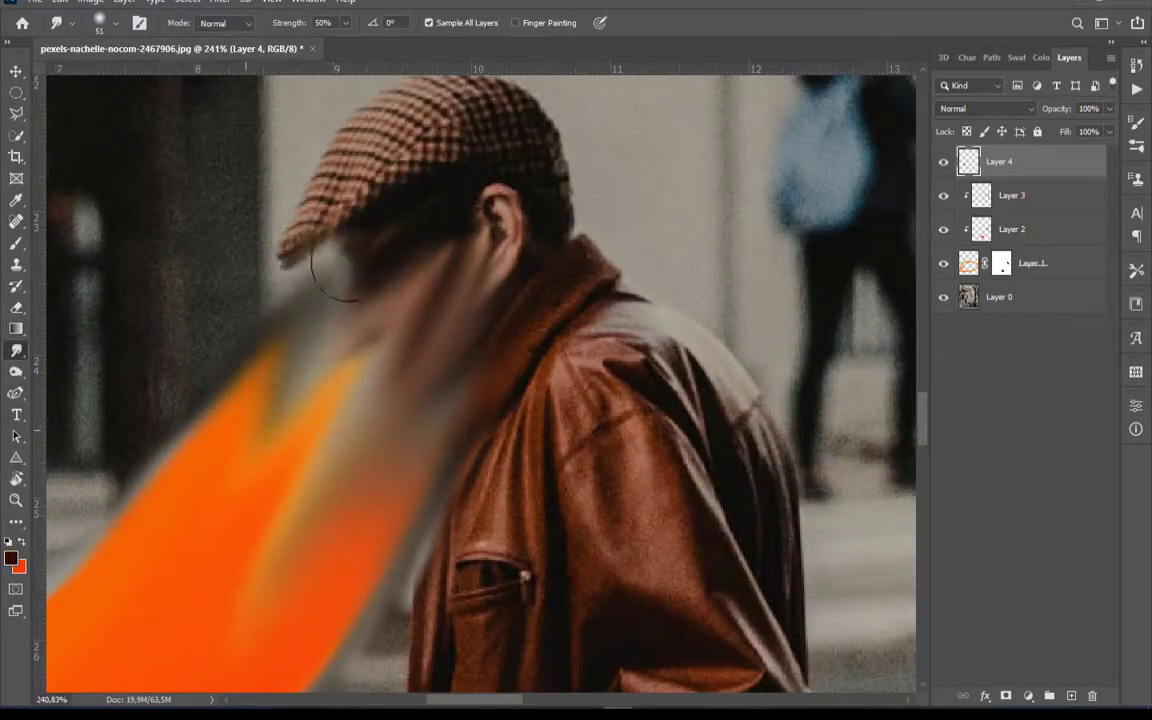
# Pull the dark tones under the cap and the skin tones down into the ribbon's orange end with long smudge strokes
pyautogui.moveTo(390, 135); pyautogui.dragTo(255, 458)
pyautogui.moveTo(322, 270); pyautogui.dragTo(235, 410)
pyautogui.moveTo(410, 325); pyautogui.dragTo(330, 470)
pyautogui.moveTo(350, 285); pyautogui.dragTo(252, 476)
pyautogui.moveTo(300, 325); pyautogui.dragTo(191, 530)
pyautogui.moveTo(255, 350); pyautogui.dragTo(90, 681)
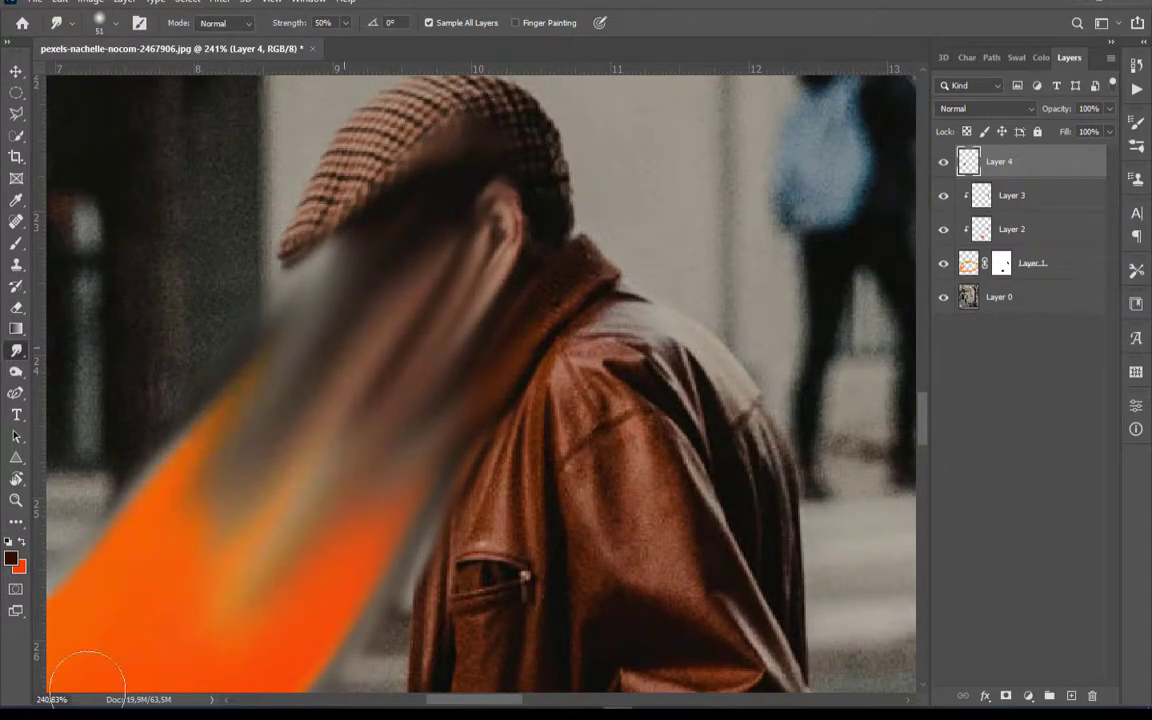
# Extend the smudged face streaks farther down the ribbon beside the jacket with repeated diagonal strokes
pyautogui.moveTo(305, 395); pyautogui.dragTo(160, 573)
pyautogui.moveTo(160, 573); pyautogui.dragTo(390, 313)
pyautogui.moveTo(465, 235); pyautogui.dragTo(262, 450)
pyautogui.moveTo(440, 284); pyautogui.dragTo(225, 356)
pyautogui.moveTo(575, 195); pyautogui.dragTo(247, 604)
pyautogui.moveTo(550, 250); pyautogui.dragTo(216, 530)
pyautogui.moveTo(562, 258); pyautogui.dragTo(252, 666)
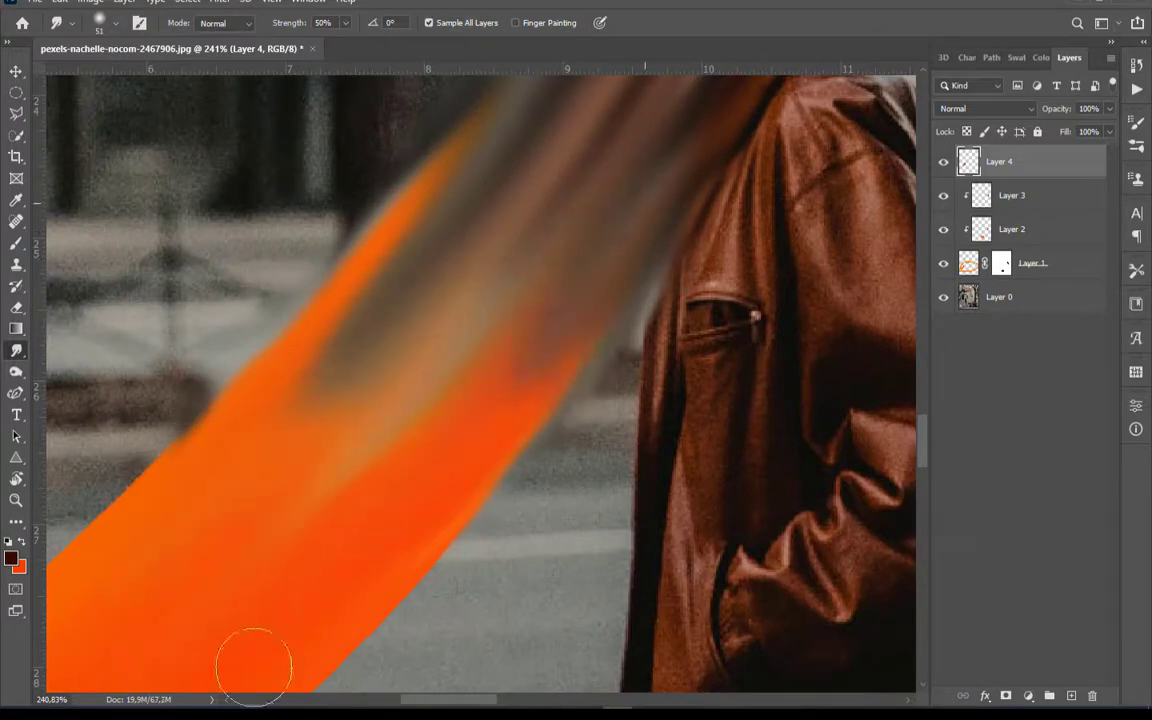
pyautogui.moveTo(518, 325); pyautogui.dragTo(460, 438)
# Erase the smudge spilling over the checked cap on Layer 4
pyautogui.scroll(-8, 591, 355)
pyautogui.scroll(6, 562, 237)
pyautogui.press('e')
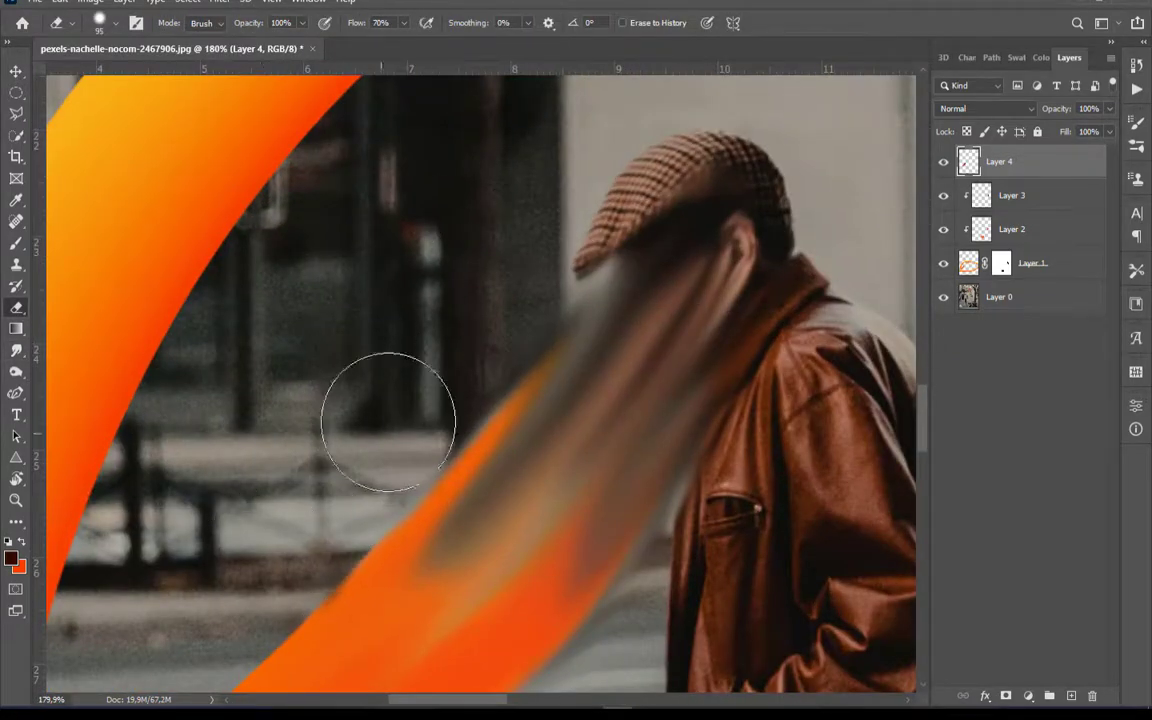
pyautogui.scroll(-4, 595, 640)
pyautogui.scroll(4, 530, 430)
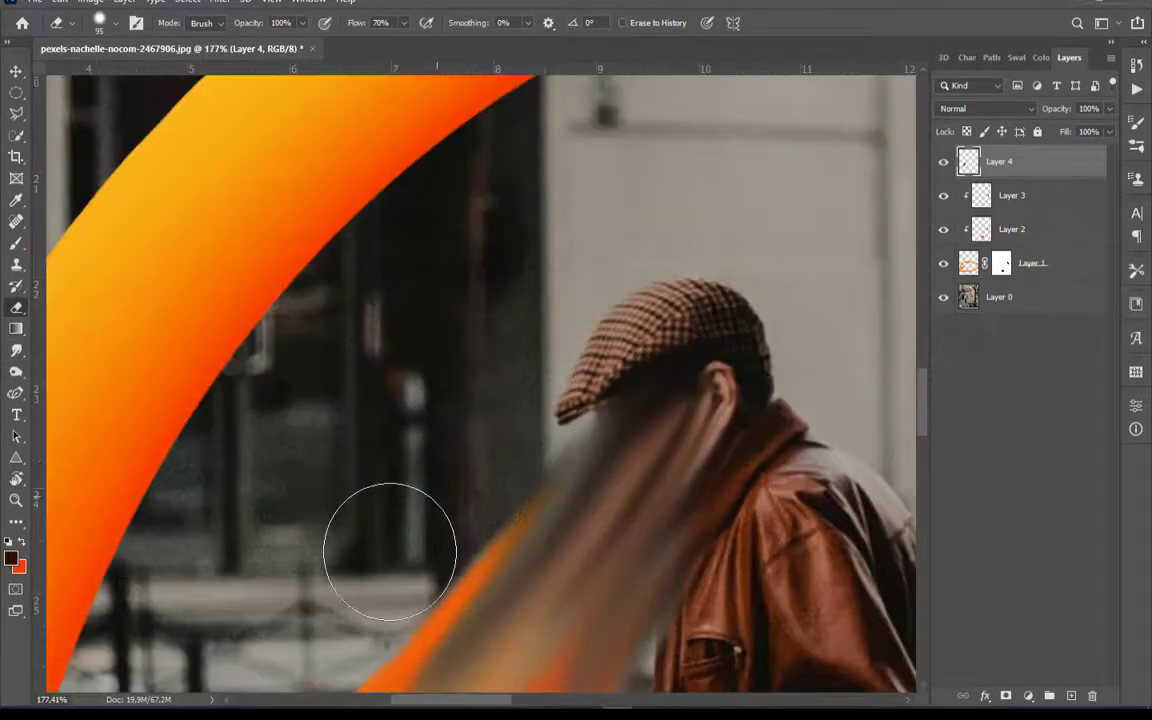
pyautogui.scroll(-6, 500, 400)
pyautogui.scroll(6, 558, 470)
# Smudge the dark and skin-coloured streaks along the ribbon toward its lower bend
pyautogui.click(16, 351)
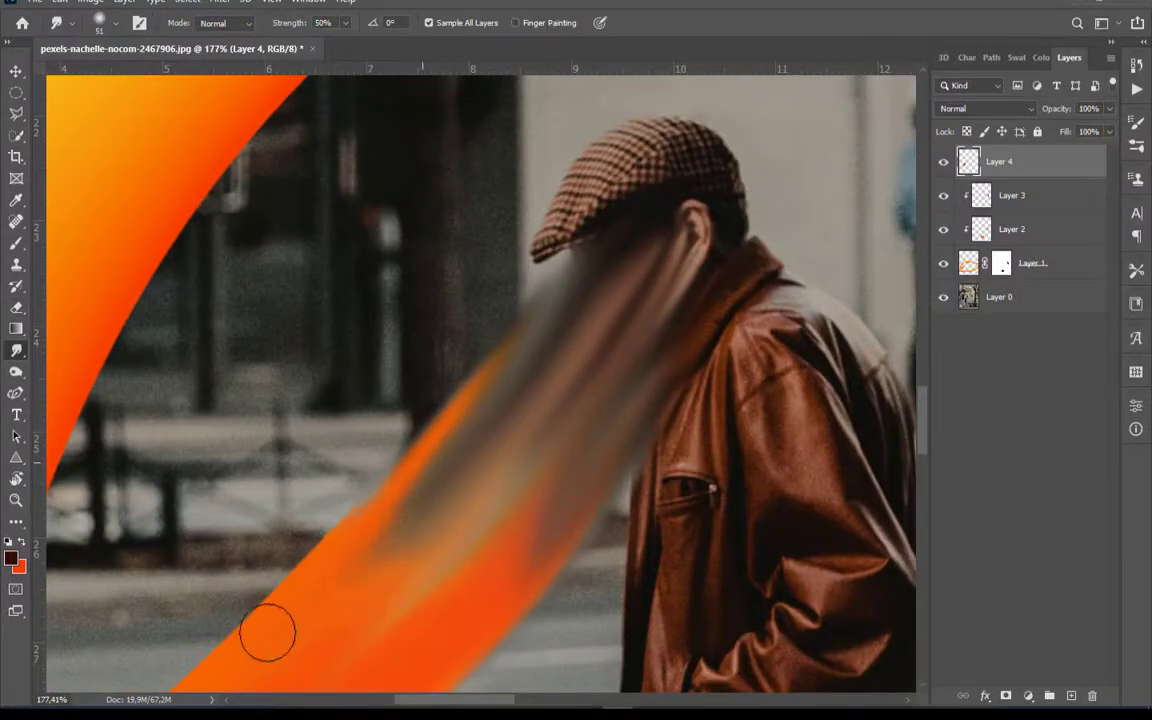
pyautogui.scroll(-6, 386, 501)
pyautogui.scroll(7, 267, 473)
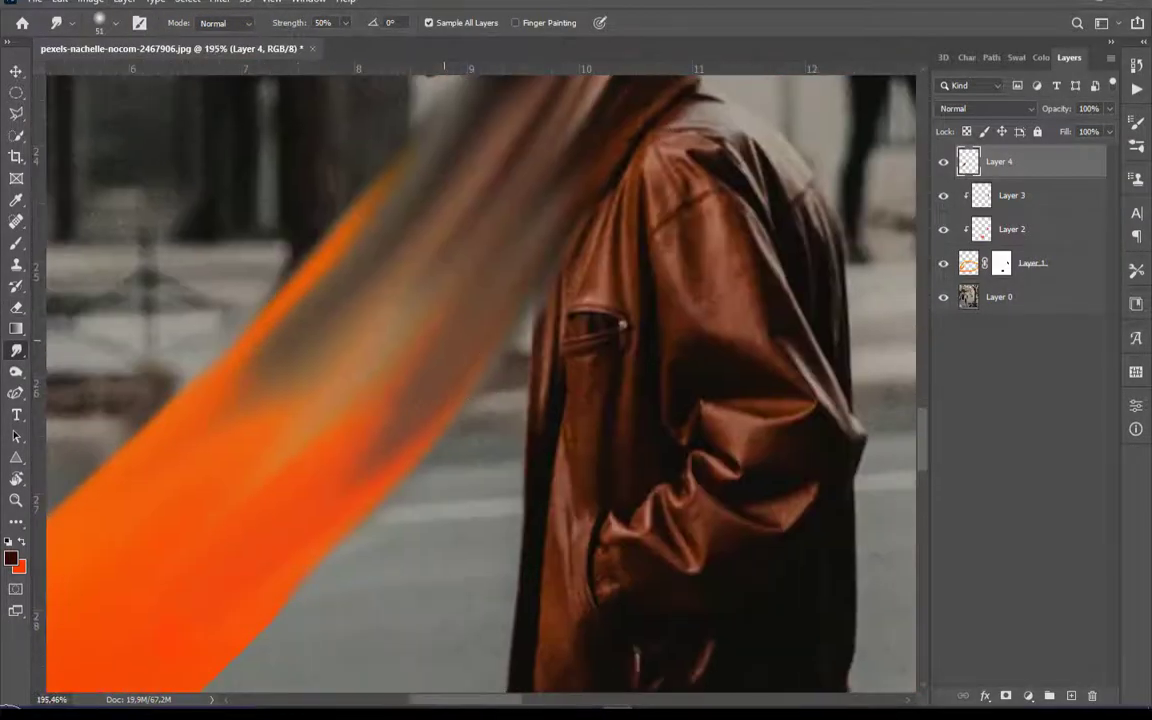
pyautogui.moveTo(444, 340); pyautogui.dragTo(395, 436)
pyautogui.moveTo(363, 368); pyautogui.dragTo(200, 458)
pyautogui.moveTo(324, 303); pyautogui.dragTo(200, 405)
pyautogui.moveTo(338, 480); pyautogui.dragTo(699, 317)
pyautogui.moveTo(588, 370); pyautogui.dragTo(330, 602)
pyautogui.moveTo(542, 317); pyautogui.dragTo(6, 714)
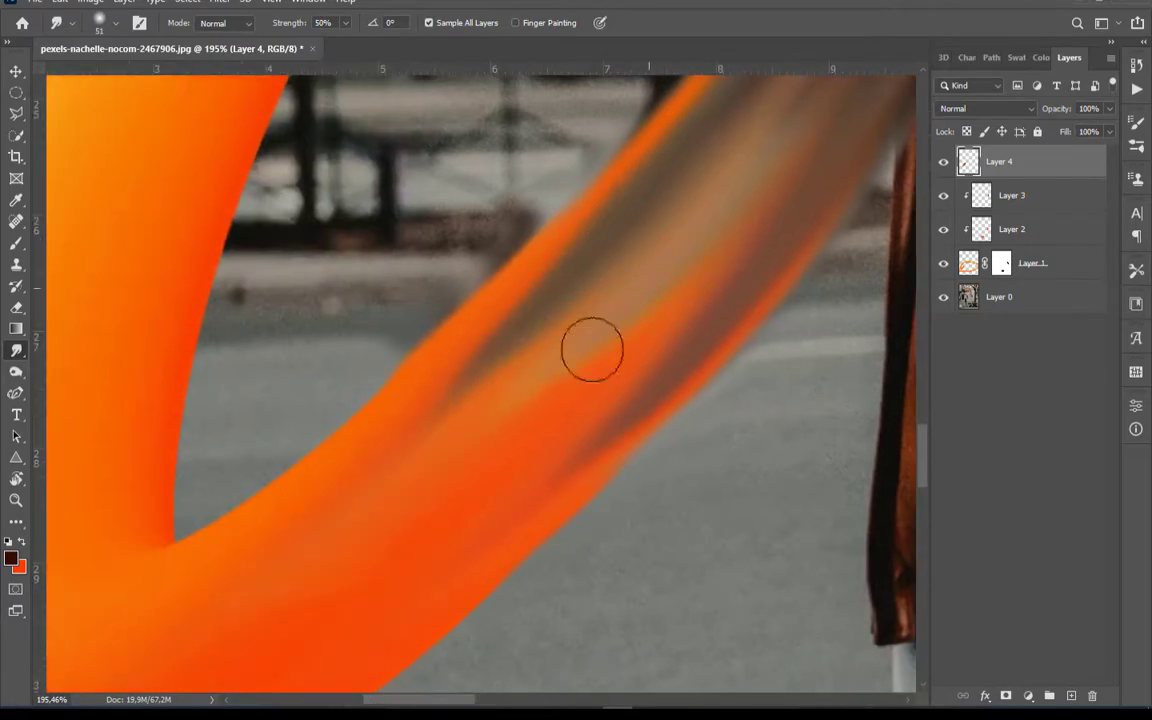
# Enlarge the Eraser to 117 px and clean up the stray smudges around the ribbon's edges on Layer 4
pyautogui.scroll(-5, 592, 347)
pyautogui.scroll(3, 600, 350)
pyautogui.press('e')
pyautogui.scroll(-3, 463, 485)
pyautogui.rightClick(568, 466)
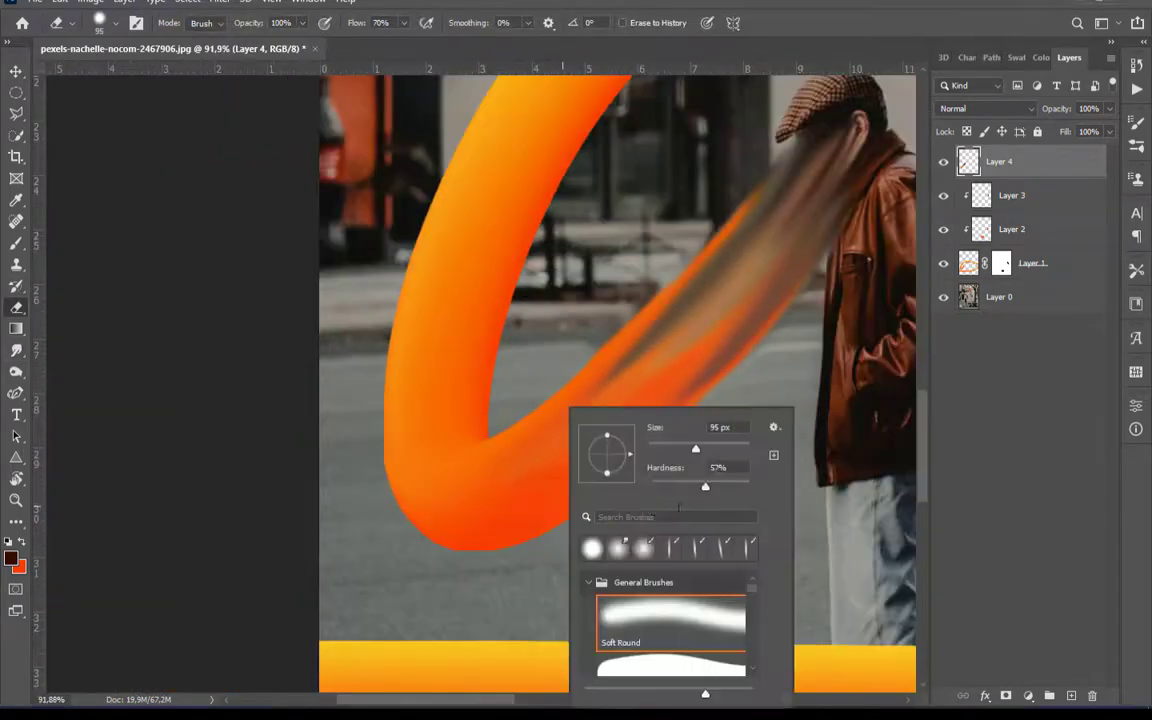
pyautogui.click(566, 466)
pyautogui.rightClick(607, 466)
pyautogui.moveTo(735, 449); pyautogui.dragTo(743, 449)
pyautogui.click(605, 466)
pyautogui.scroll(-8, 607, 466)
# Add a new layer and place it directly beneath the ribbon layer, above the photo
pyautogui.click(978, 420)
pyautogui.scroll(5, 450, 465)
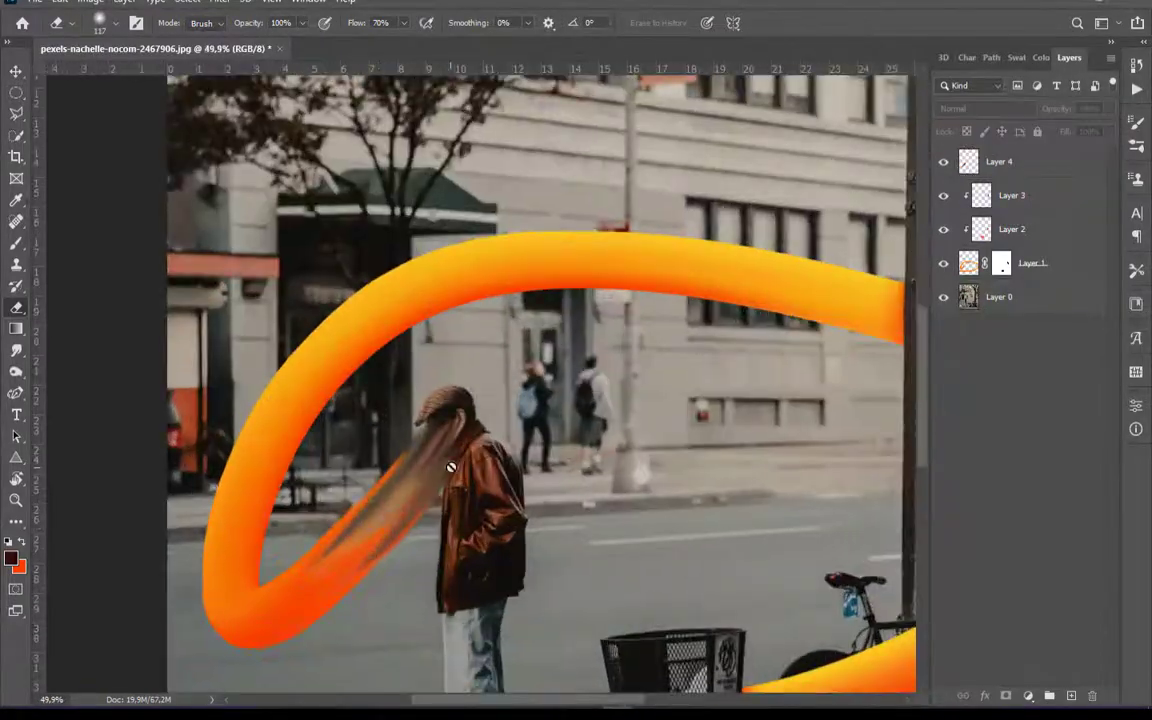
pyautogui.scroll(-5, 501, 478)
pyautogui.scroll(2, 424, 496)
pyautogui.scroll(-2, 475, 482)
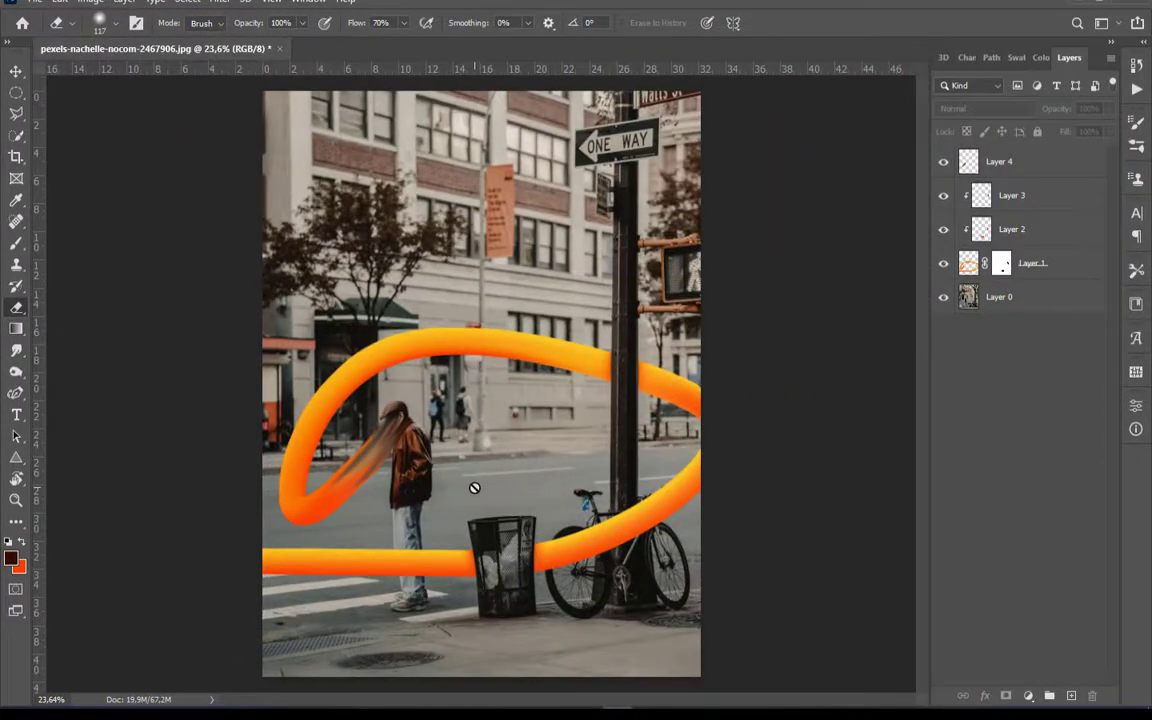
pyautogui.scroll(1, 471, 487)
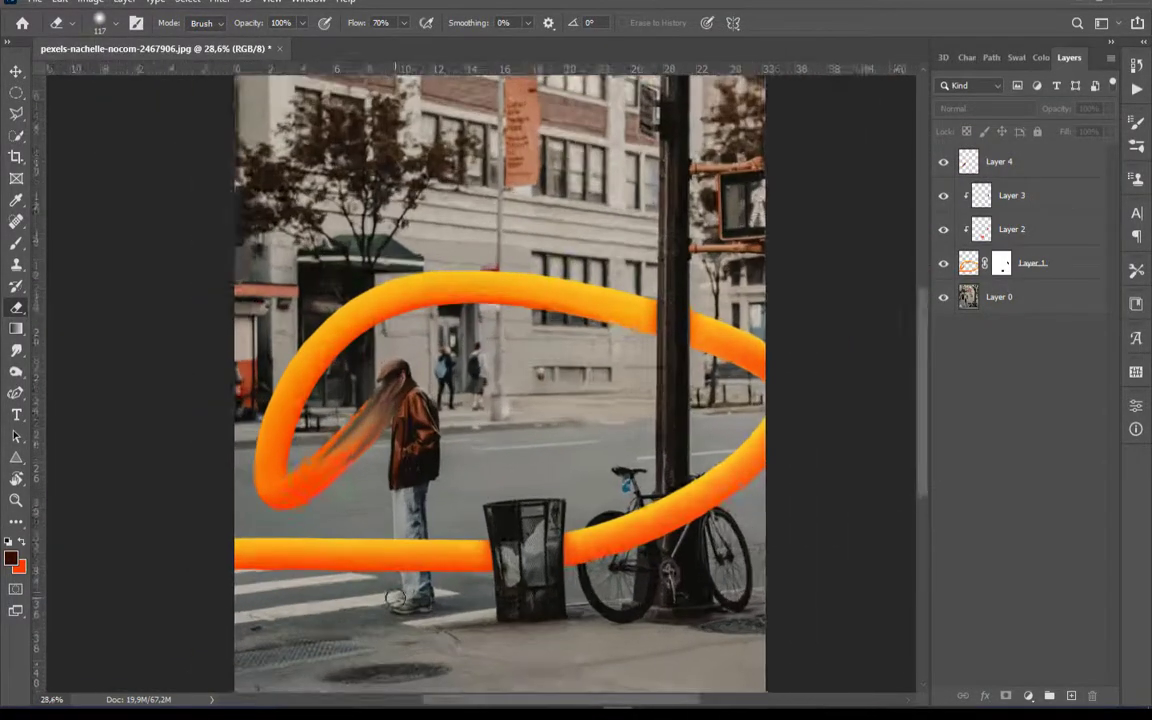
pyautogui.scroll(10, 405, 570)
pyautogui.hotkey('ctrl', 'shift', 'alt', 'n')
pyautogui.scroll(1, 418, 453)
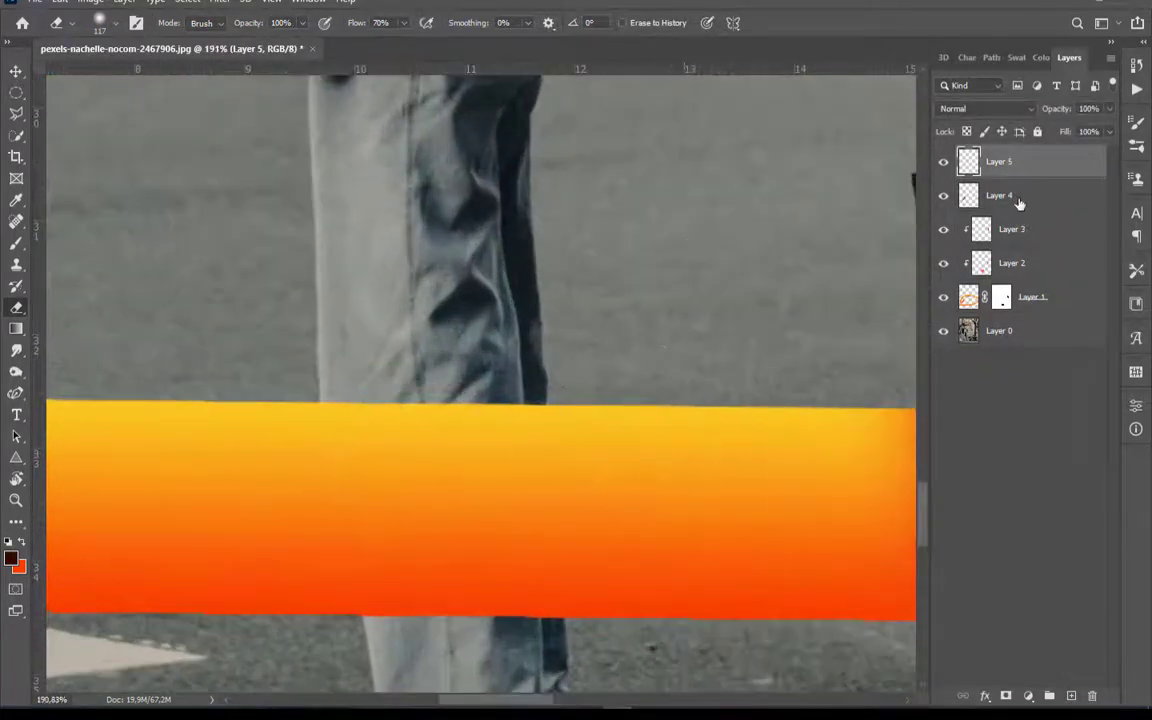
pyautogui.moveTo(999, 162); pyautogui.dragTo(1000, 314)
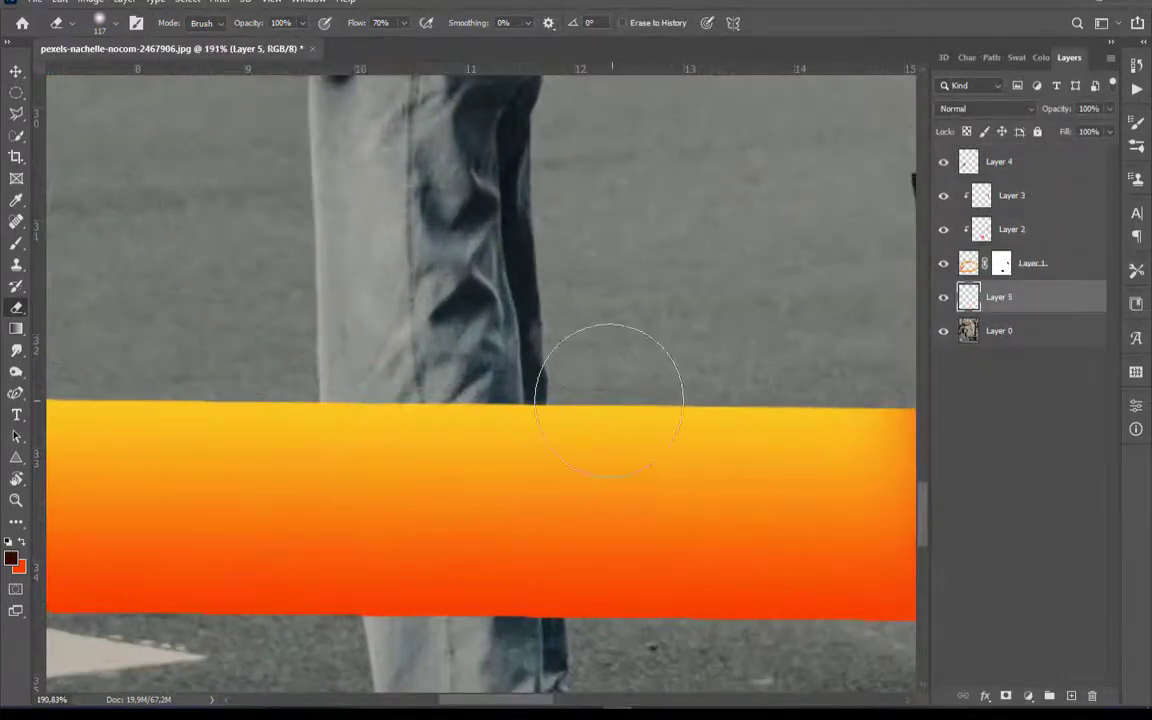
# Sample the dark blue-grey #151c20 from the jeans as the background colour and set the Brush to 92 px
pyautogui.click(14, 245)
pyautogui.click(21, 568)
pyautogui.click(520, 293)
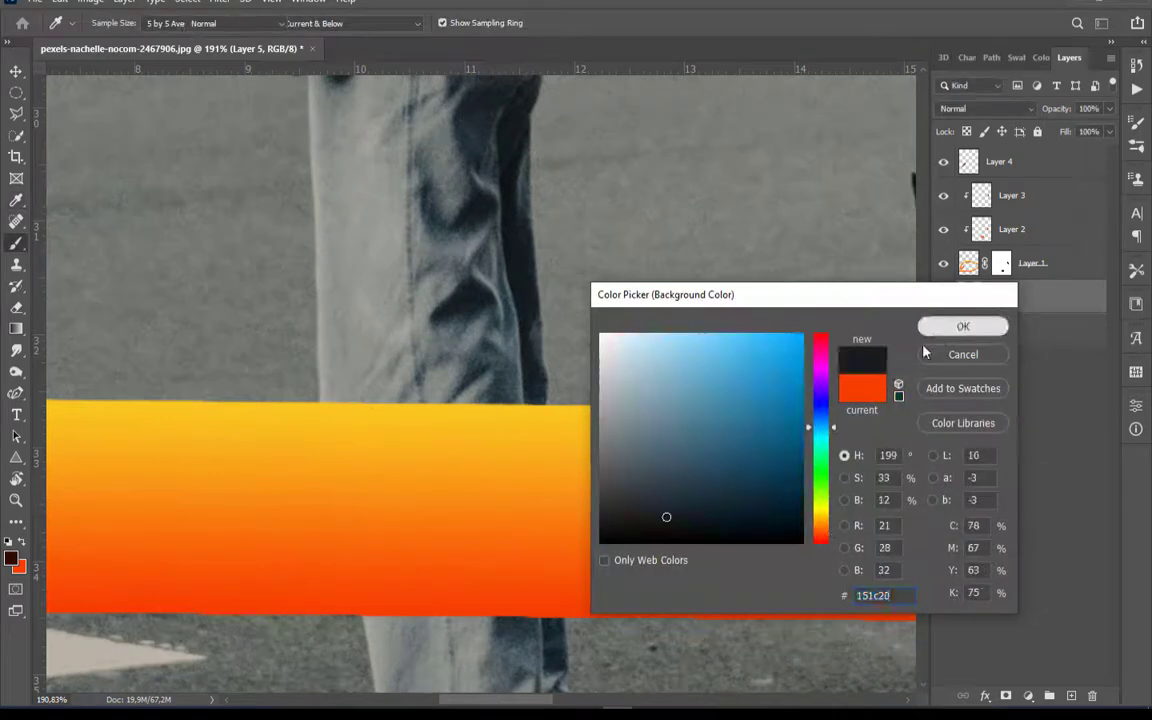
pyautogui.click(960, 327)
pyautogui.rightClick(450, 406)
pyautogui.moveTo(600, 451); pyautogui.dragTo(584, 451)
# Paint soft dark shadows on the jeans above and below the ribbon on Layer 5 and lower its opacity to 59%
pyautogui.moveTo(398, 434); pyautogui.dragTo(376, 447)
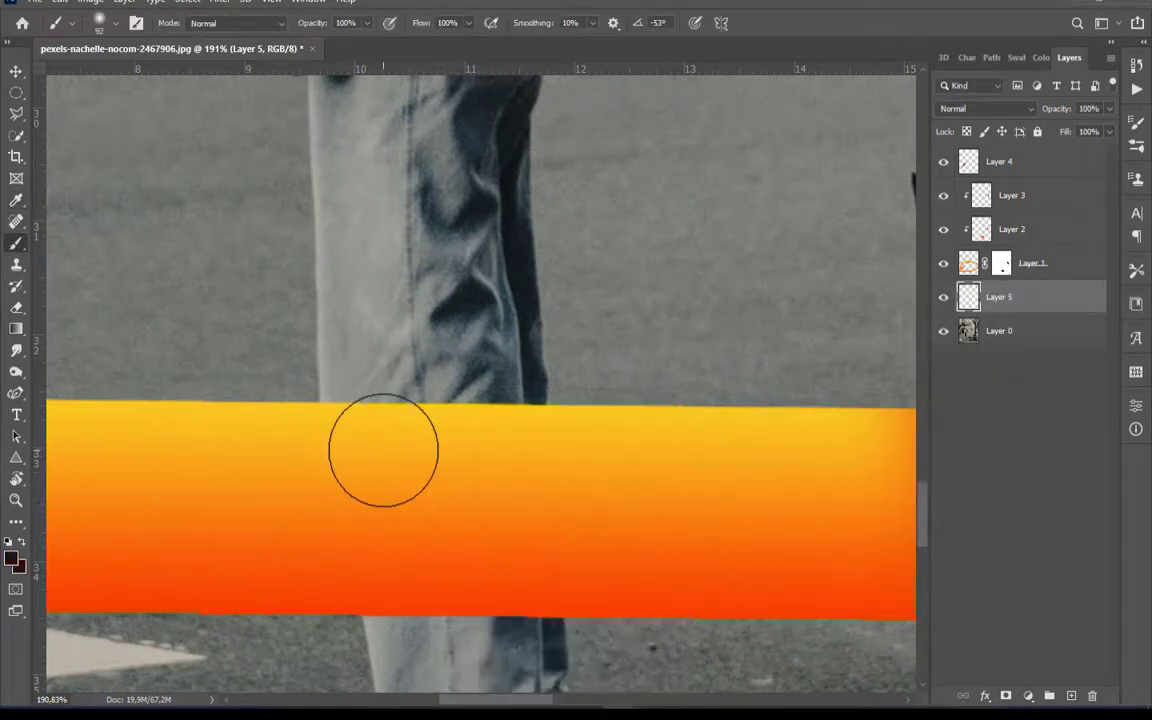
pyautogui.scroll(-2, 431, 466)
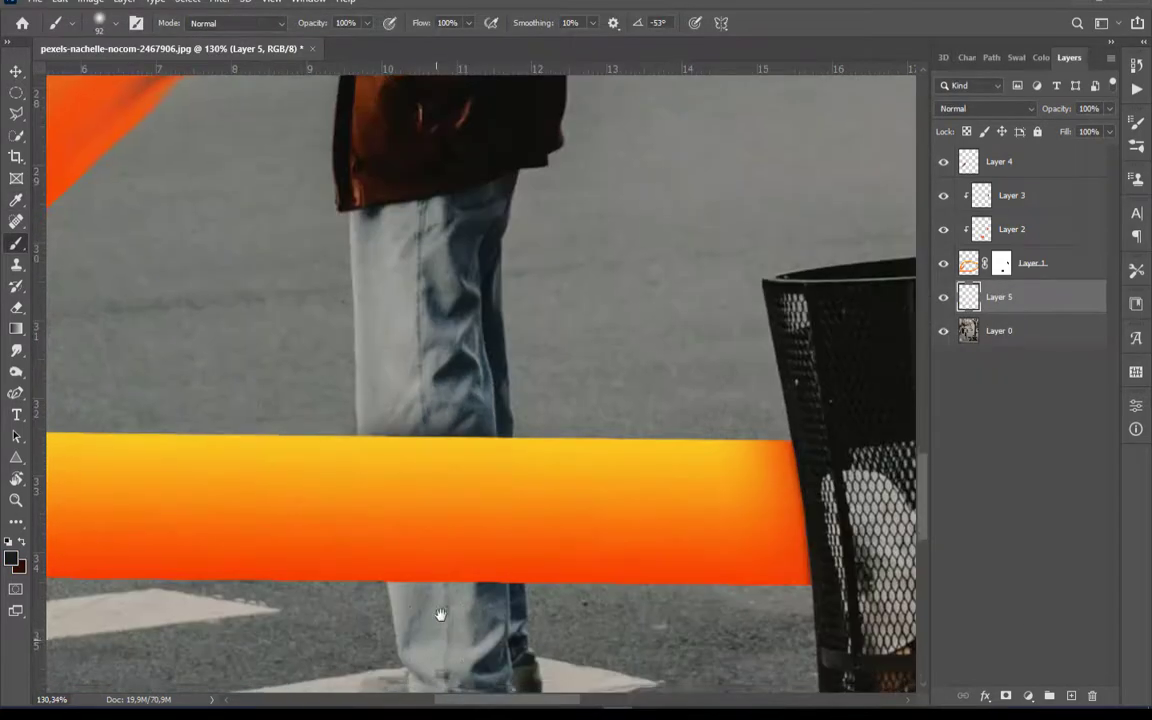
pyautogui.scroll(4, 419, 489)
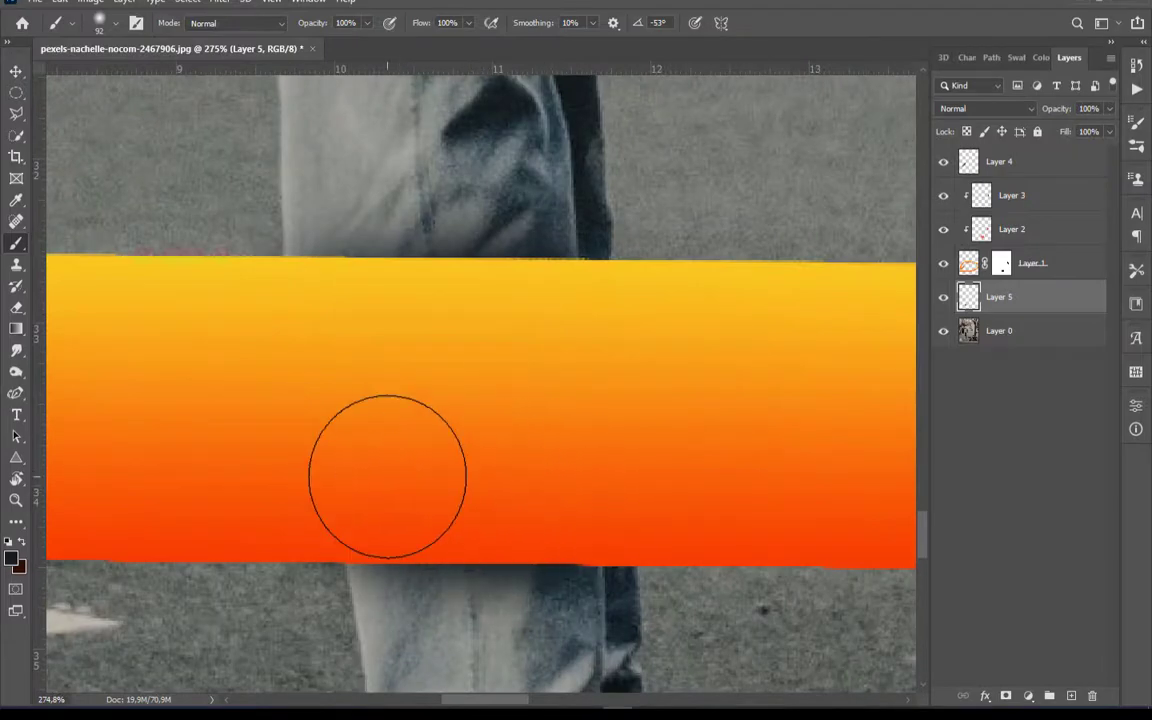
pyautogui.scroll(-4, 553, 521)
pyautogui.scroll(4, 553, 521)
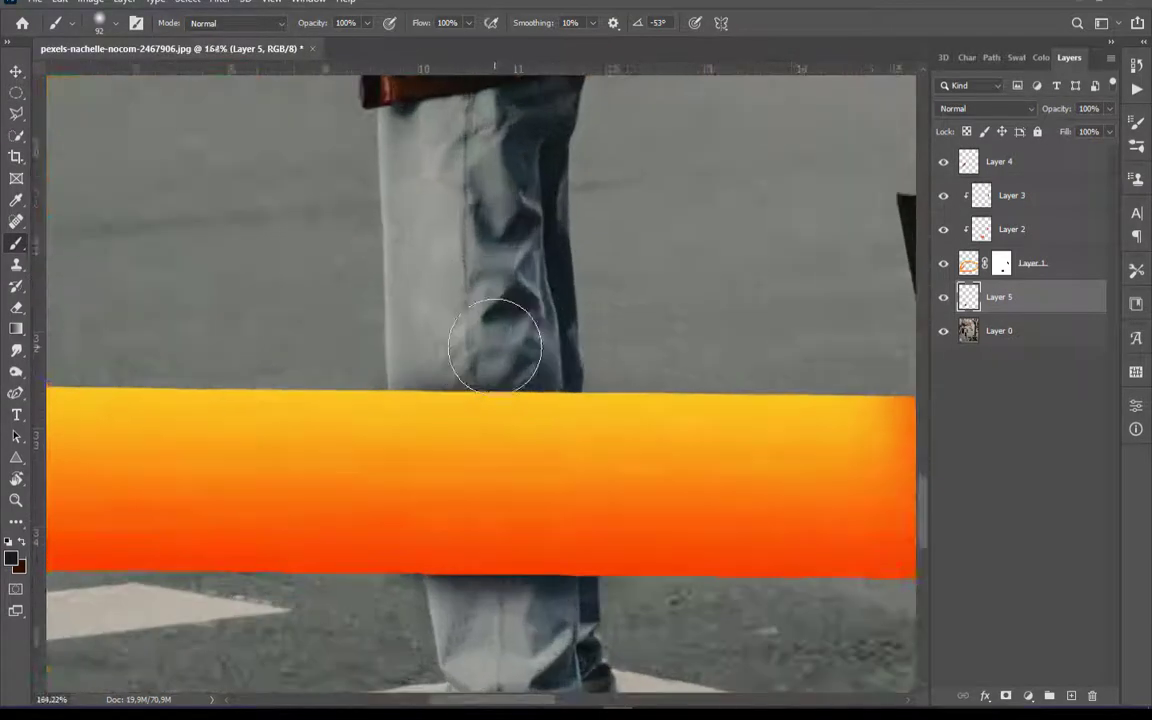
pyautogui.click(1110, 110)
pyautogui.moveTo(1108, 127); pyautogui.dragTo(1077, 129)
# Add a layer above Layer 5 and paint thin contact shadows along both ribbon edges on the jeans with a flattened brush tip at 0°
pyautogui.scroll(2, 536, 446)
pyautogui.rightClick(535, 440)
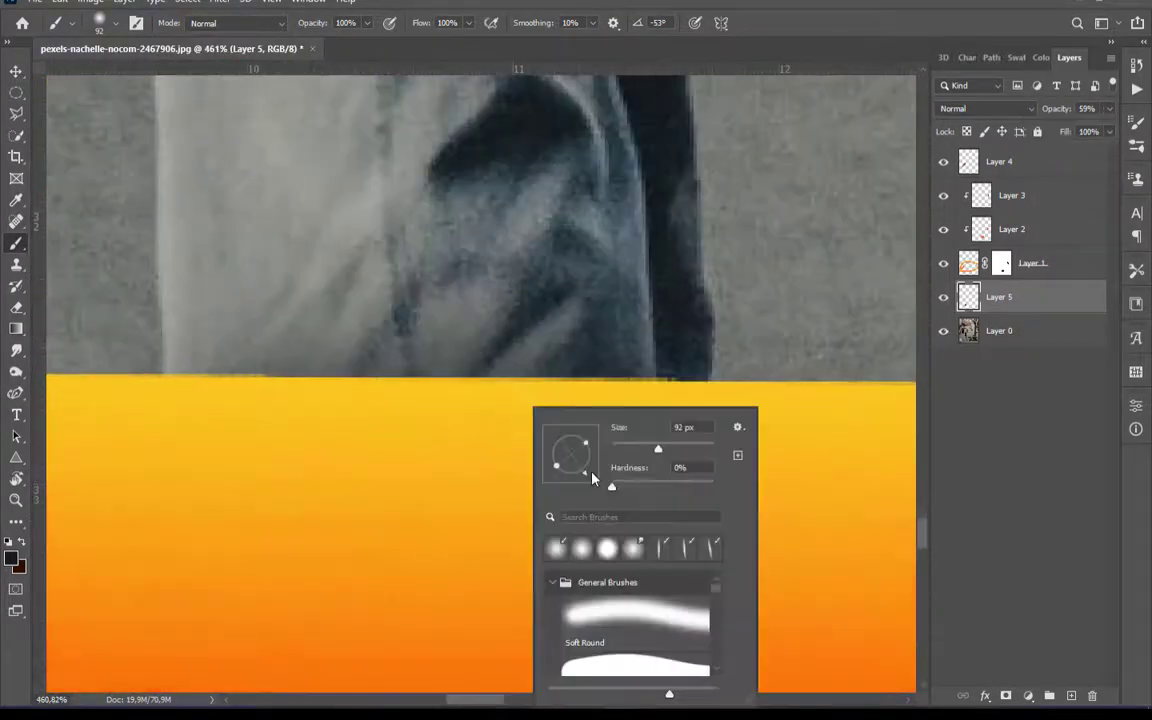
pyautogui.click(1070, 695)
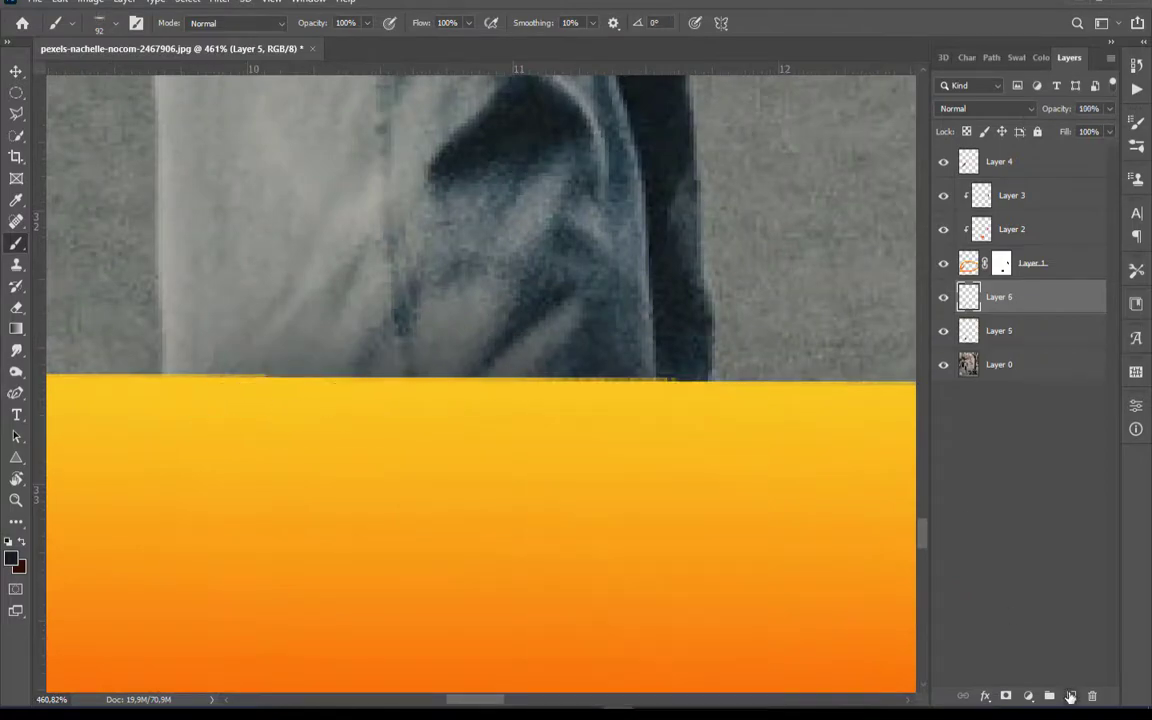
pyautogui.scroll(1, 382, 389)
pyautogui.moveTo(231, 401); pyautogui.dragTo(638, 404)
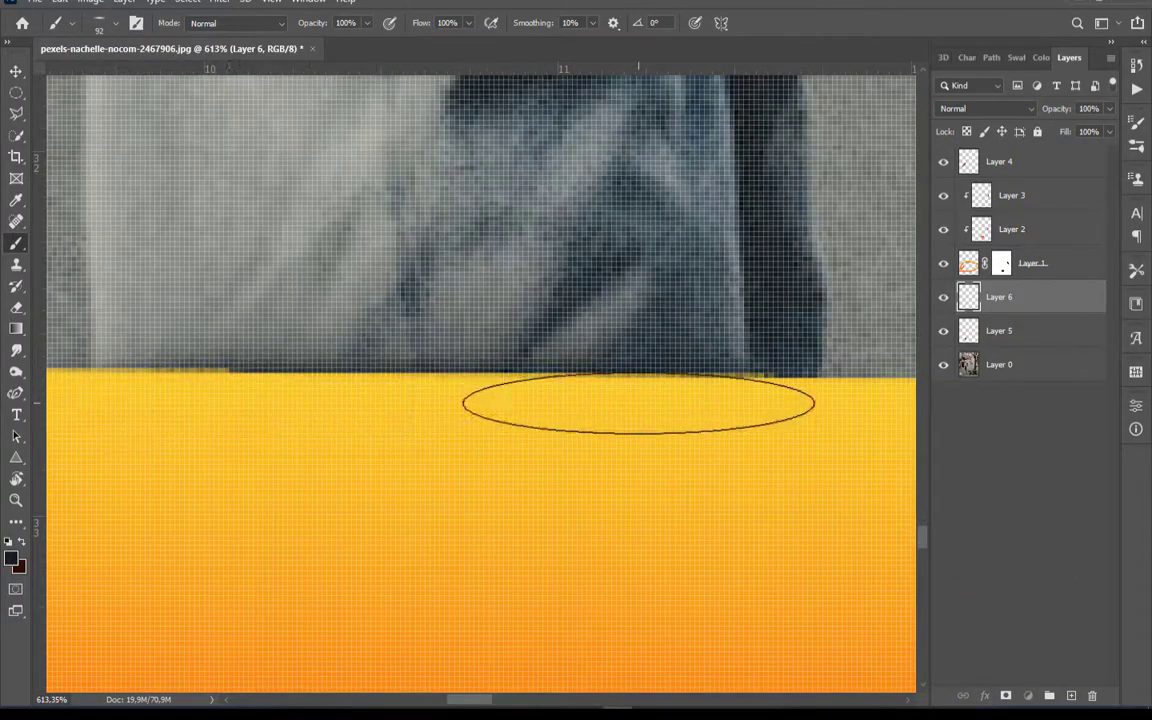
pyautogui.scroll(-3, 649, 394)
pyautogui.scroll(4, 599, 629)
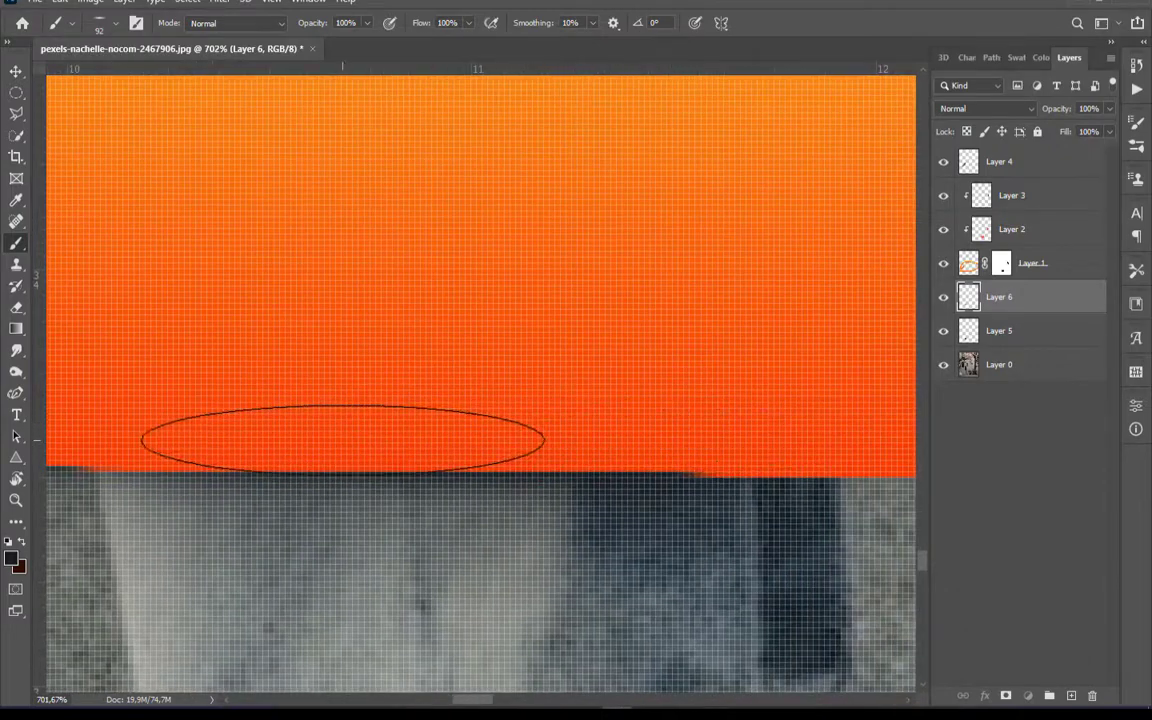
pyautogui.scroll(-4, 380, 425)
pyautogui.scroll(-5, 414, 416)
# Lower the opacity of Layer 6 to about 59% and fine-tune the opacity of Layer 5
pyautogui.scroll(2, 553, 240)
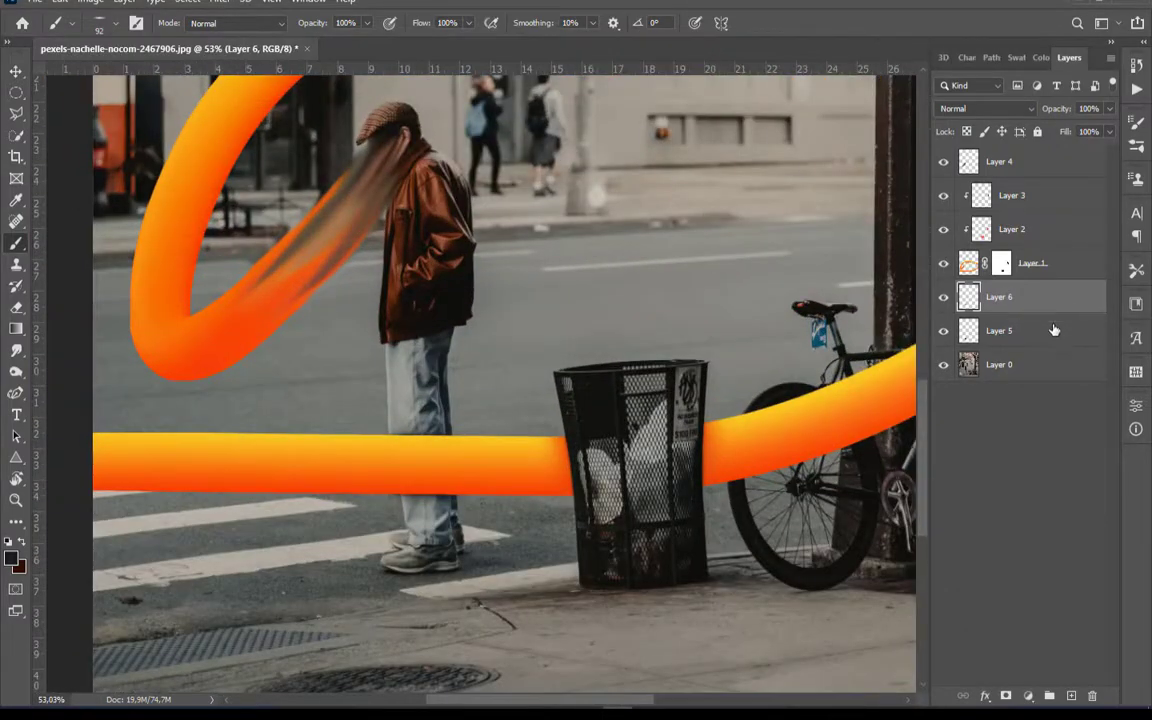
pyautogui.click(1053, 330)
pyautogui.click(1040, 297)
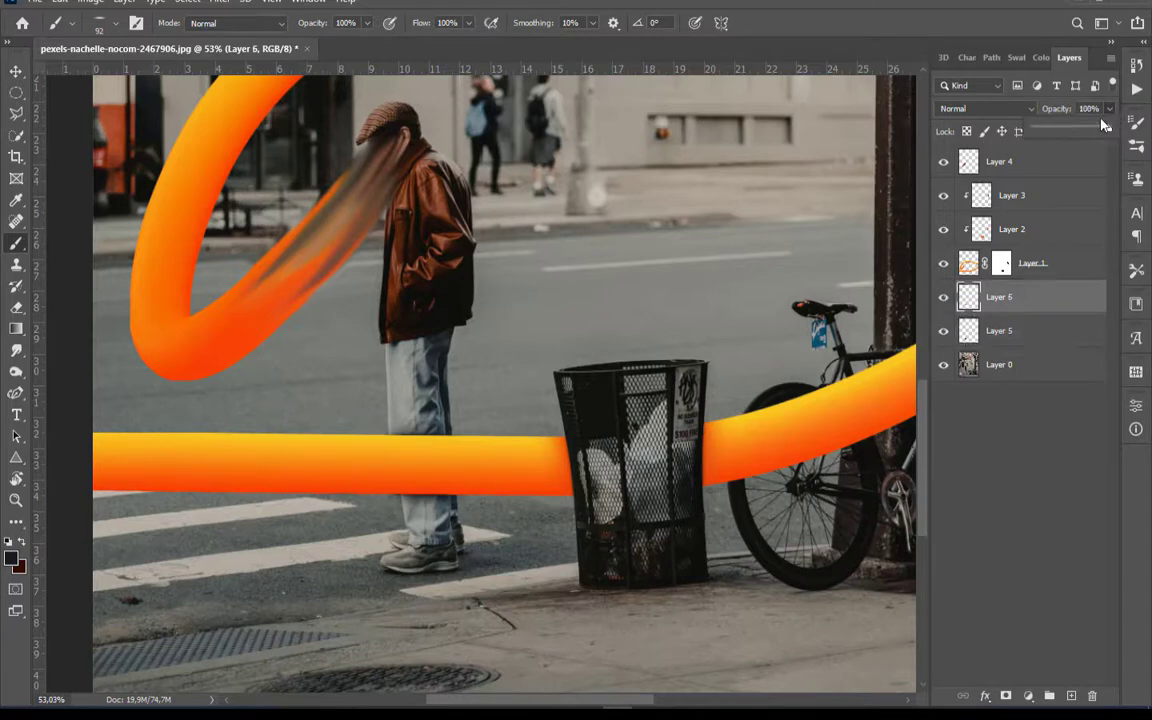
pyautogui.scroll(4, 405, 420)
pyautogui.click(1040, 330)
pyautogui.click(1109, 109)
pyautogui.moveTo(1077, 128)
pyautogui.mouseDown()
pyautogui.moveTo(1097, 128)
pyautogui.moveTo(1079, 130)
pyautogui.mouseUp()
pyautogui.click(1040, 297)
pyautogui.click(1109, 109)
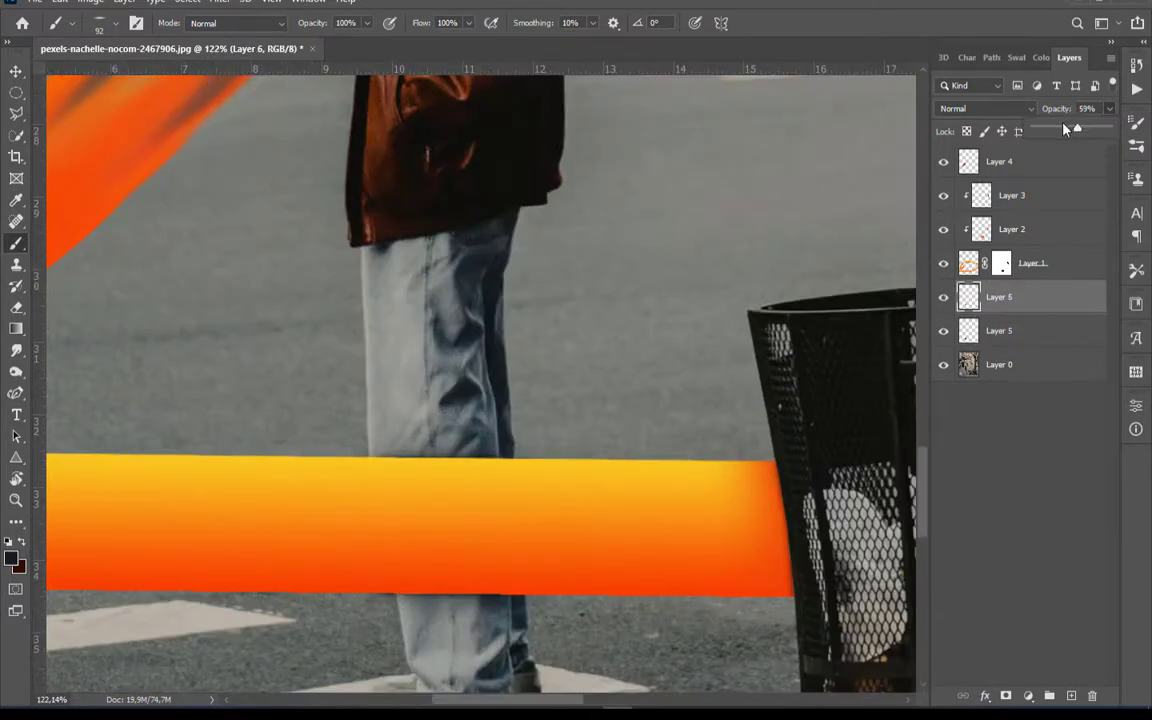
pyautogui.scroll(-9, 407, 450)
pyautogui.click(1030, 460)
# Crop the image to a 1:1 (Square) ratio framing the man, ribbon, trash can and bicycle
pyautogui.scroll(1, 386, 475)
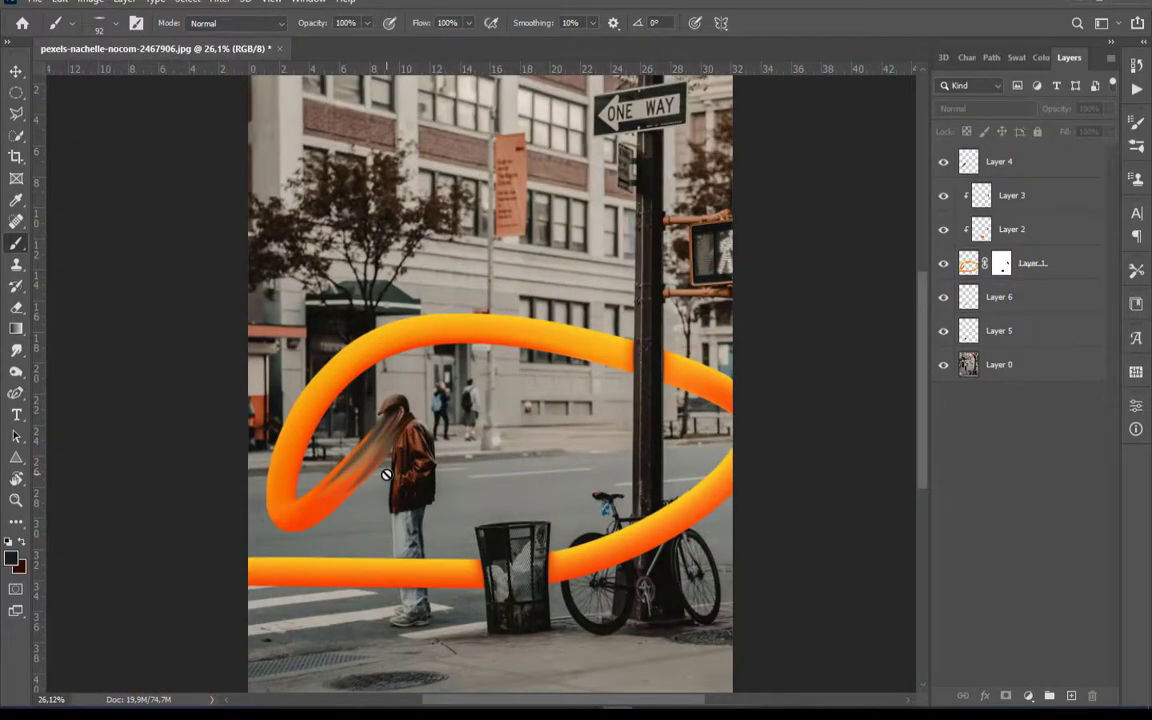
pyautogui.scroll(-1, 386, 475)
pyautogui.scroll(-2, 514, 434)
pyautogui.click(16, 156)
pyautogui.click(105, 22)
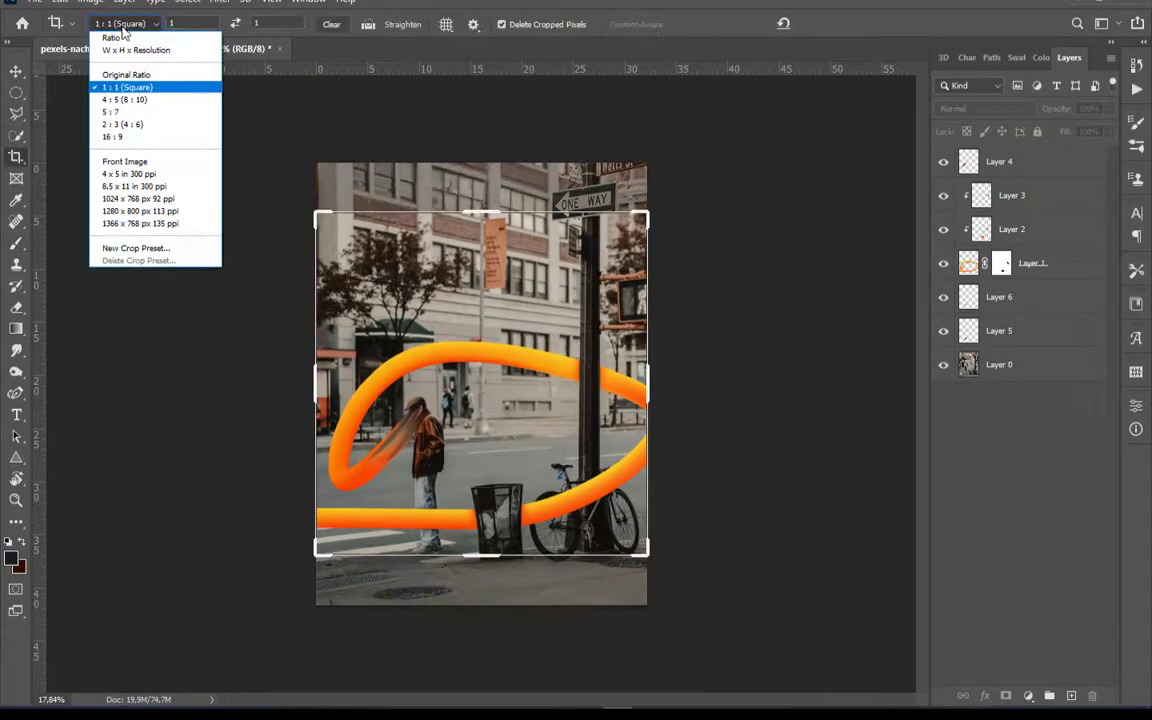
pyautogui.click(115, 83)
pyautogui.moveTo(427, 304); pyautogui.dragTo(445, 298)
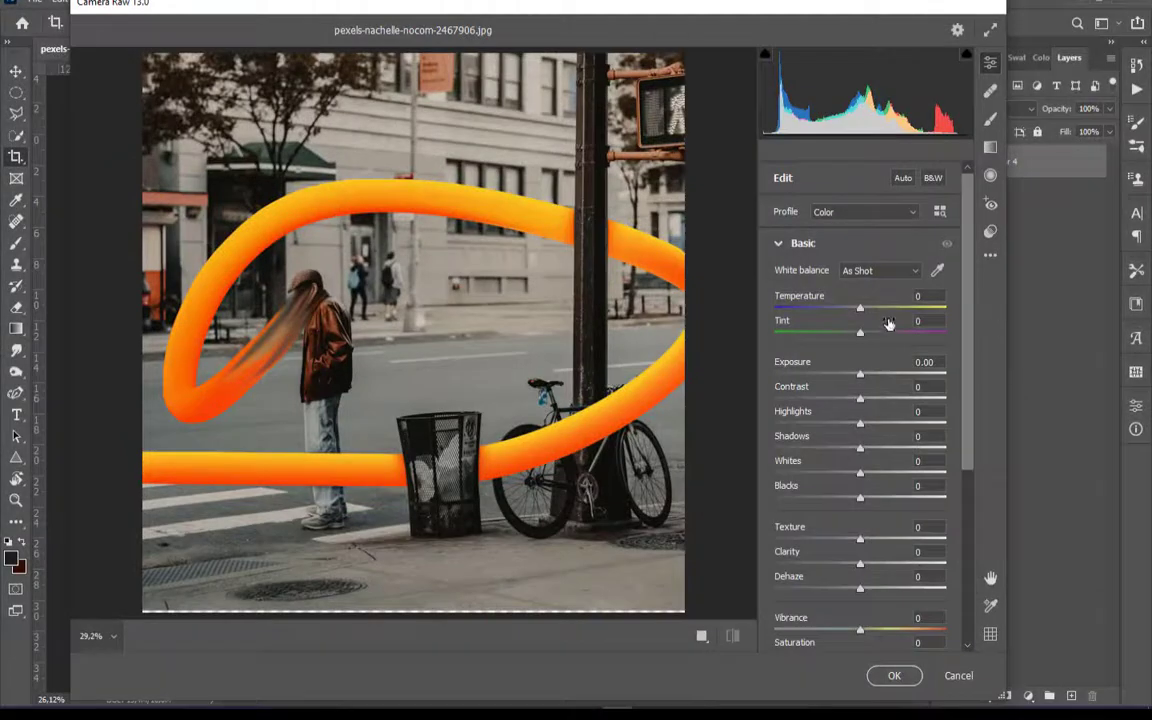
# Set the Camera Raw basics: Temperature +25, Tint -34, Exposure -0.35, Contrast -56, Highlights +15, Whites -16, Blacks -15, Texture +21, Clarity -23
pyautogui.moveTo(860, 308); pyautogui.dragTo(882, 308)
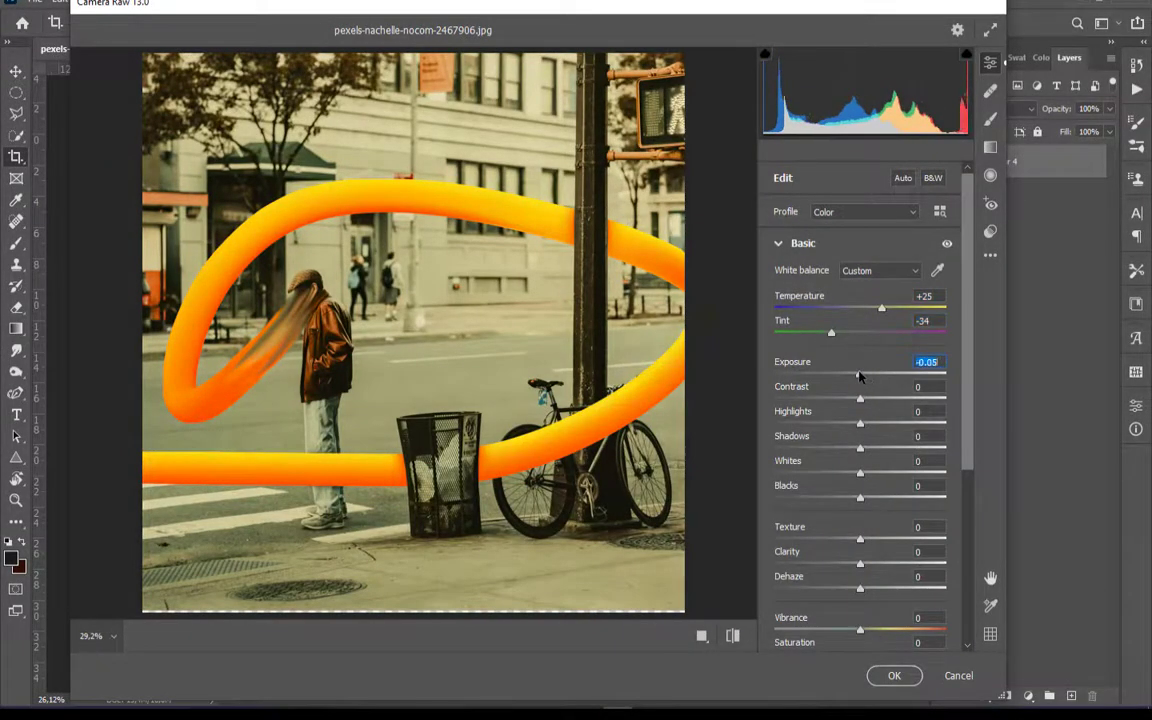
pyautogui.moveTo(858, 375); pyautogui.dragTo(812, 398)
pyautogui.moveTo(860, 423); pyautogui.dragTo(873, 423)
pyautogui.moveTo(860, 472)
pyautogui.mouseDown()
pyautogui.moveTo(845, 472)
pyautogui.moveTo(860, 497)
pyautogui.mouseUp()
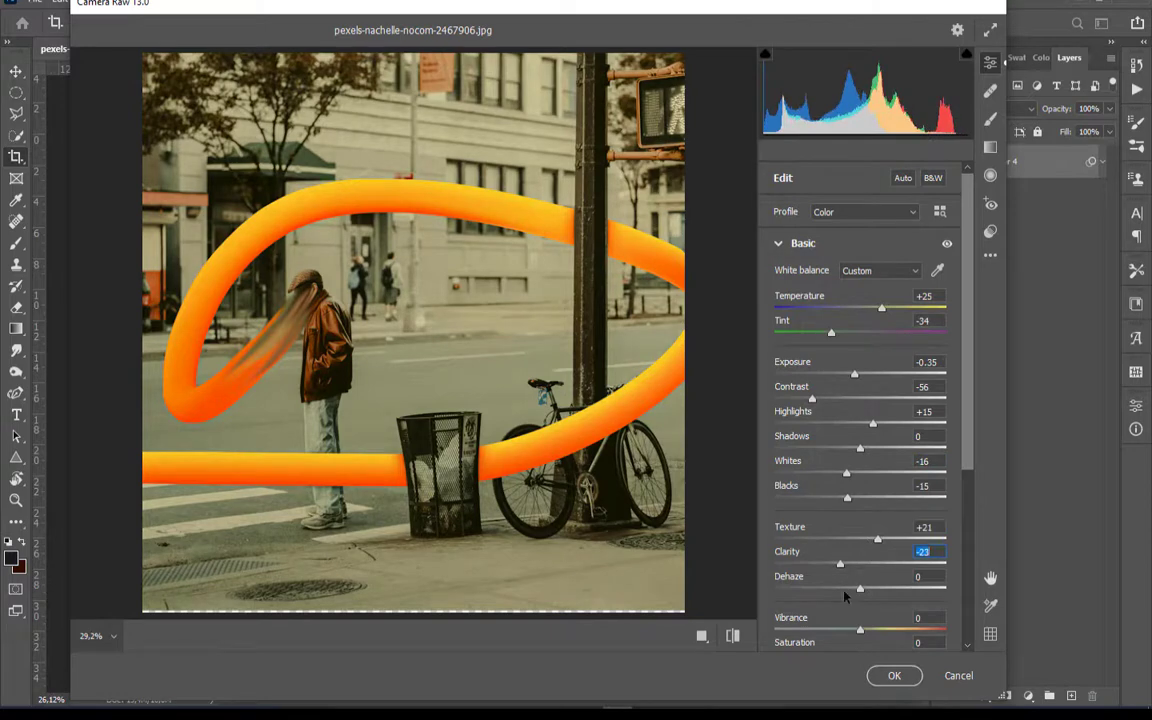
# Adjust the colour mix, grade midtones to hue 72 and saturation 13, tint shadows green and highlights yellow-green, and apply the Camera Raw filter
pyautogui.scroll(-2, 845, 597)
pyautogui.moveTo(860, 455); pyautogui.dragTo(845, 497)
pyautogui.scroll(-2, 859, 535)
pyautogui.click(801, 474)
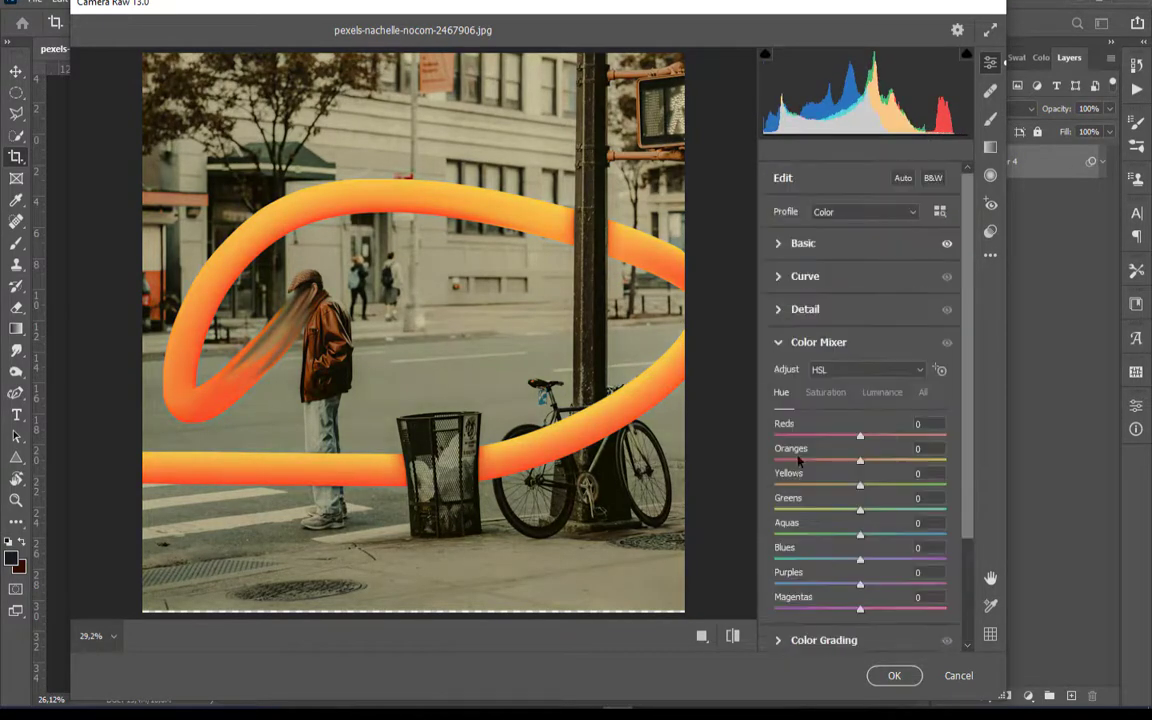
pyautogui.scroll(-2, 820, 450)
pyautogui.click(824, 465)
pyautogui.moveTo(808, 467); pyautogui.dragTo(805, 458)
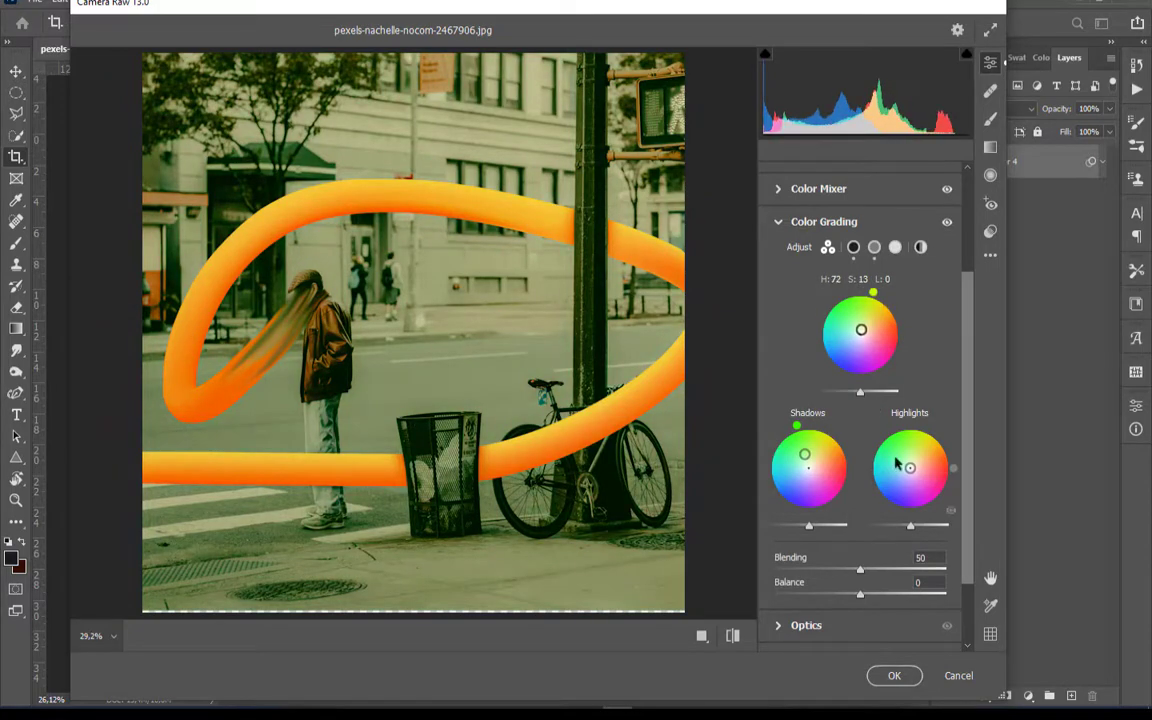
pyautogui.scroll(-2, 860, 450)
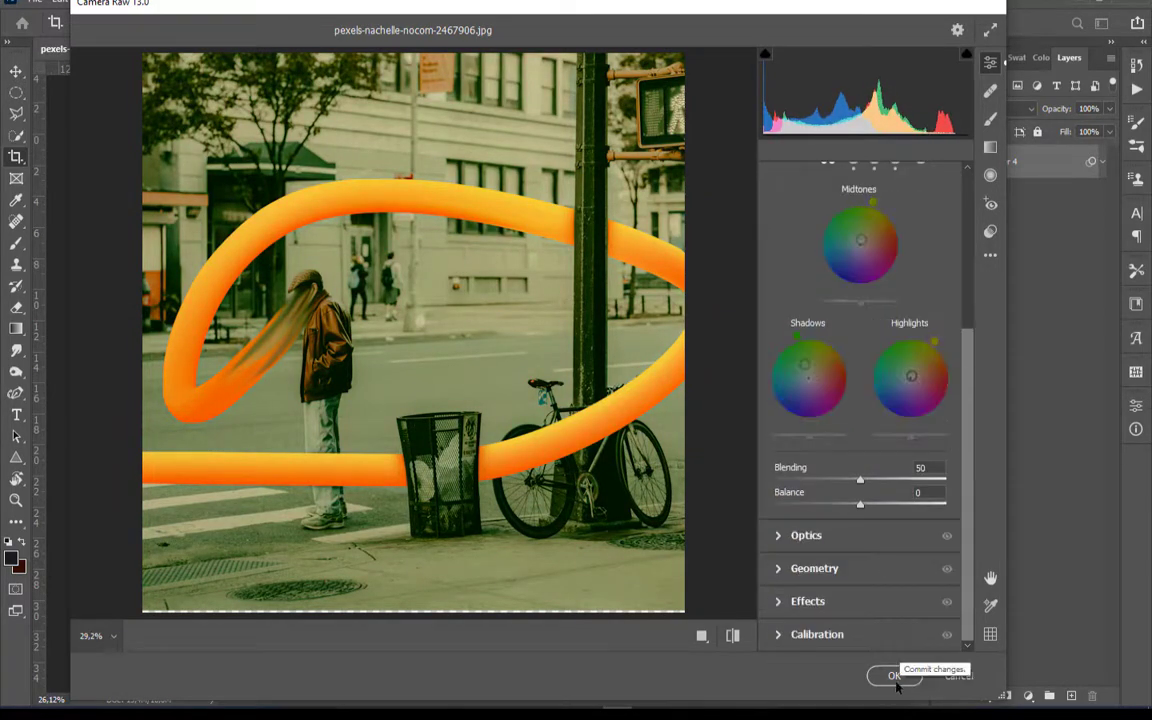
pyautogui.click(894, 675)
# Add Uniform noise to Layer 4 and fine-tune its amount while previewing the smudged face area
pyautogui.click(219, 2)
pyautogui.click(450, 255)
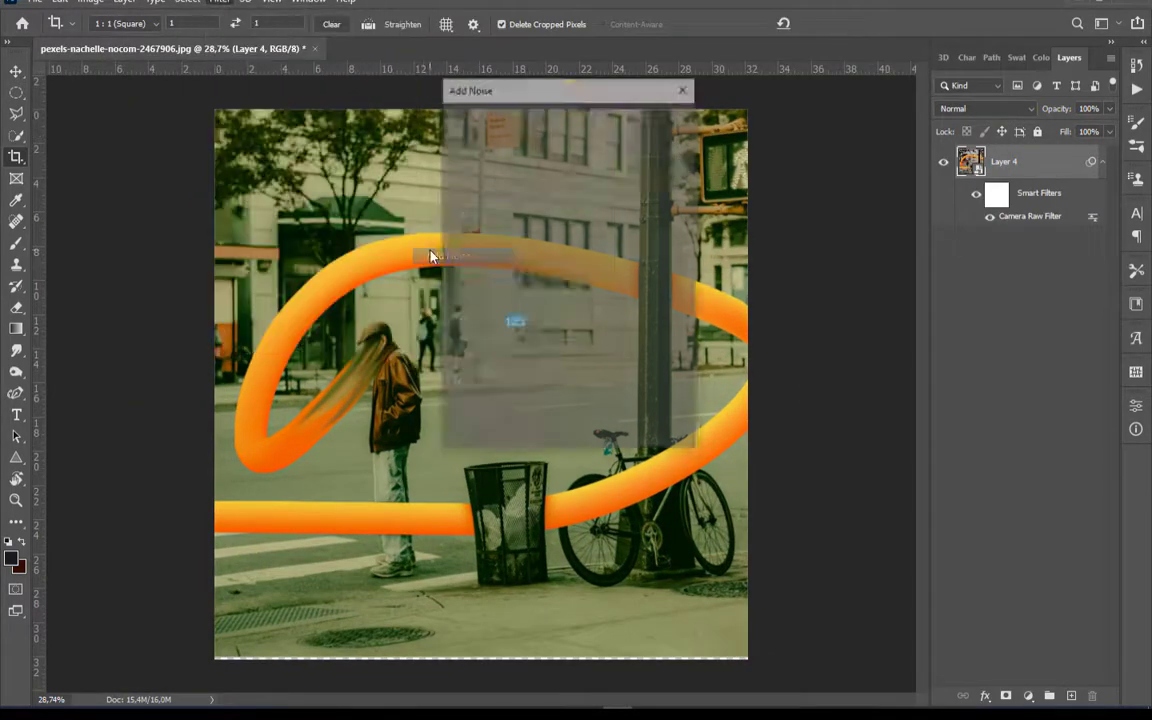
pyautogui.click(574, 292)
pyautogui.click(491, 295)
pyautogui.click(491, 295)
pyautogui.click(491, 295)
pyautogui.moveTo(535, 240); pyautogui.dragTo(648, 280)
pyautogui.click(574, 292)
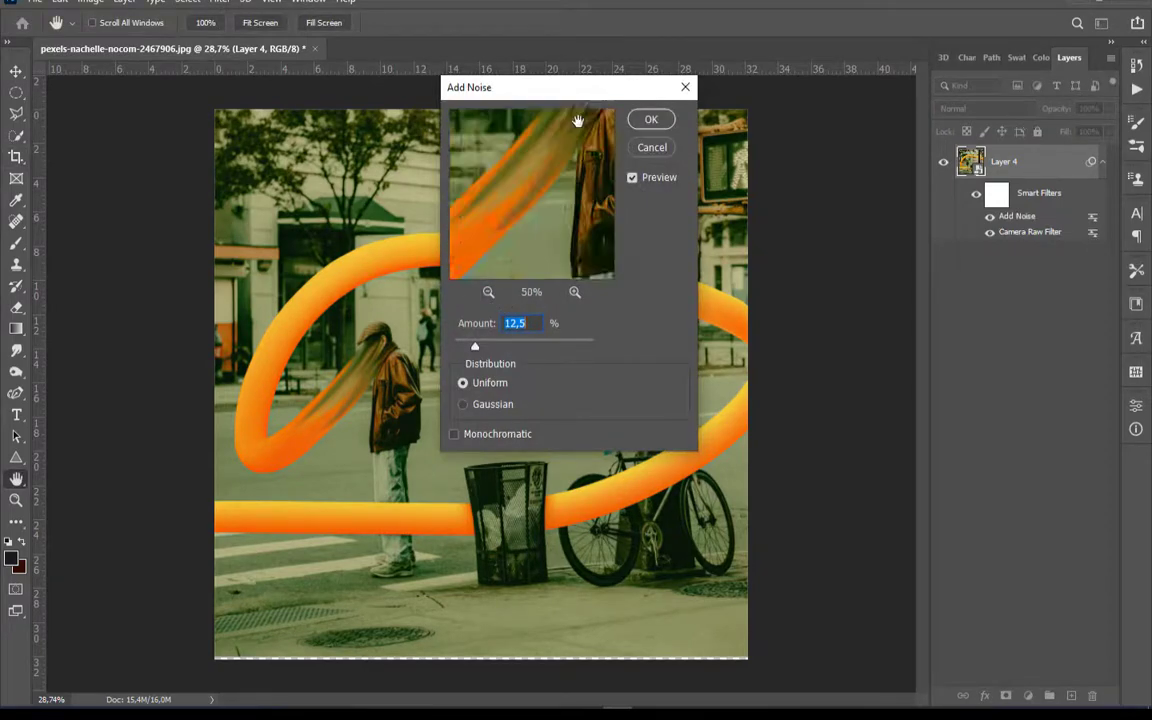
pyautogui.moveTo(578, 121); pyautogui.dragTo(550, 158)
pyautogui.moveTo(475, 347); pyautogui.dragTo(486, 348)
pyautogui.click(655, 119)
# Crop the image slightly tighter at a 1:1 (Square) ratio to trim the transparent strip along its lower edge
pyautogui.press('c')
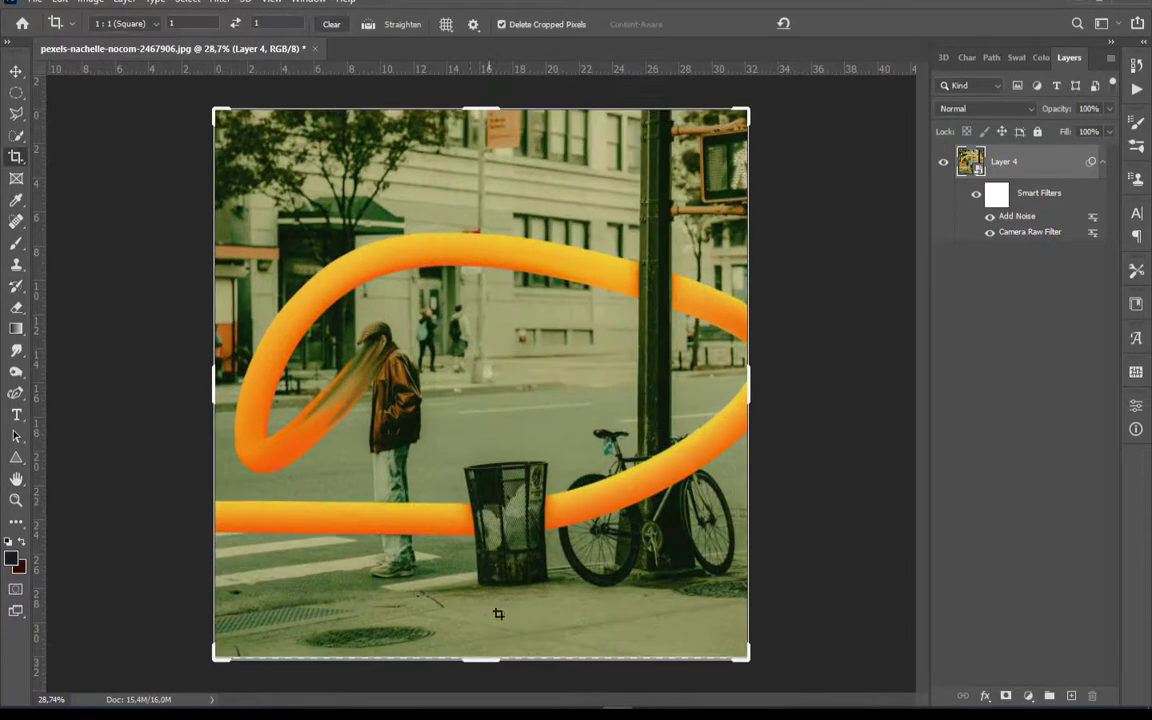
pyautogui.click(473, 661)
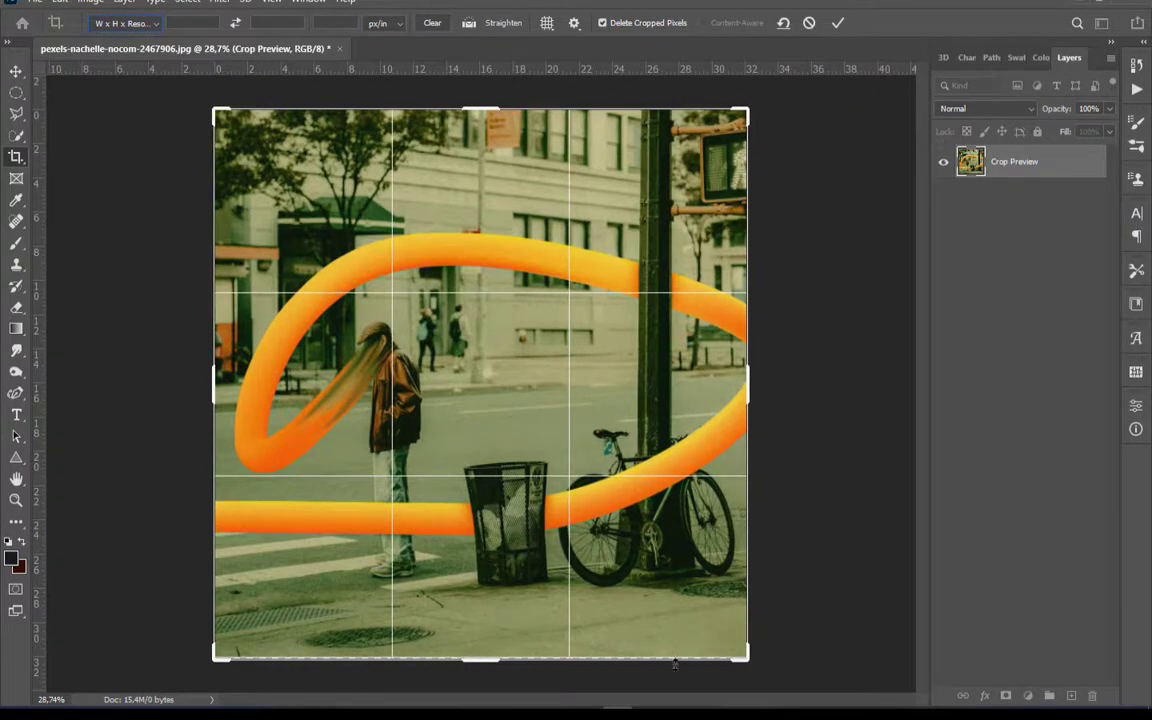
pyautogui.click(114, 24)
pyautogui.click(118, 88)
pyautogui.moveTo(746, 660); pyautogui.dragTo(739, 652)
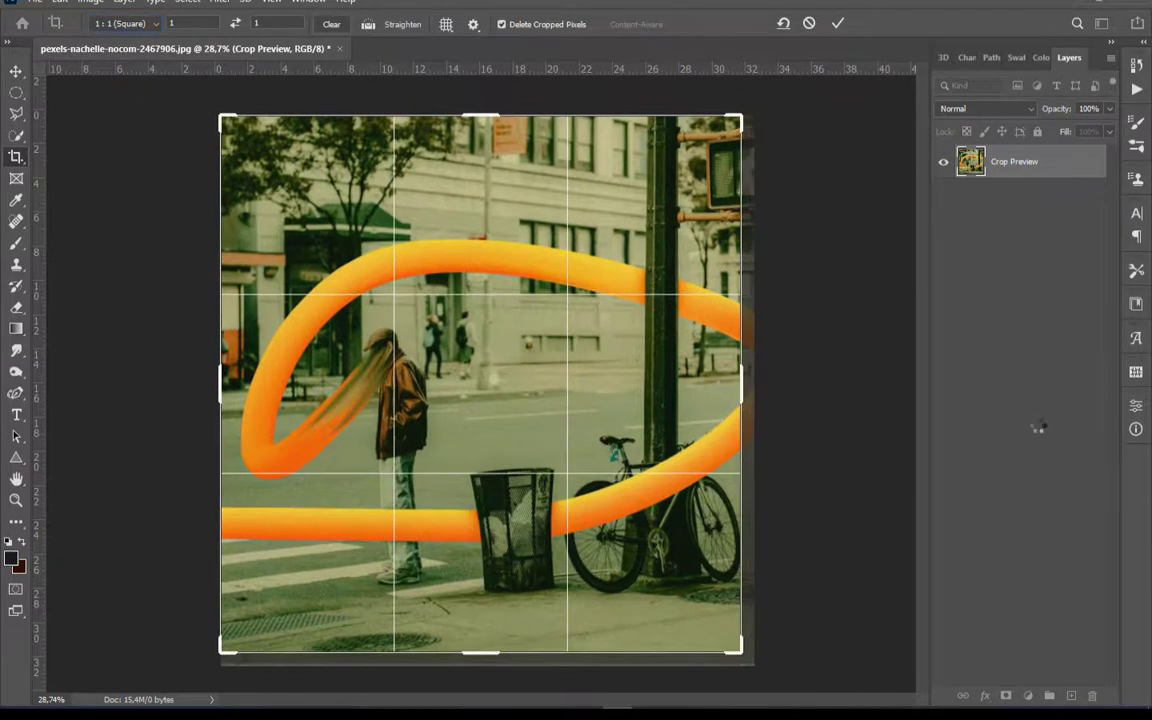
pyautogui.press('Return')
# Add a Hue/Saturation adjustment layer above Layer 4 and shift the master Hue to about +97
pyautogui.click(1028, 695)
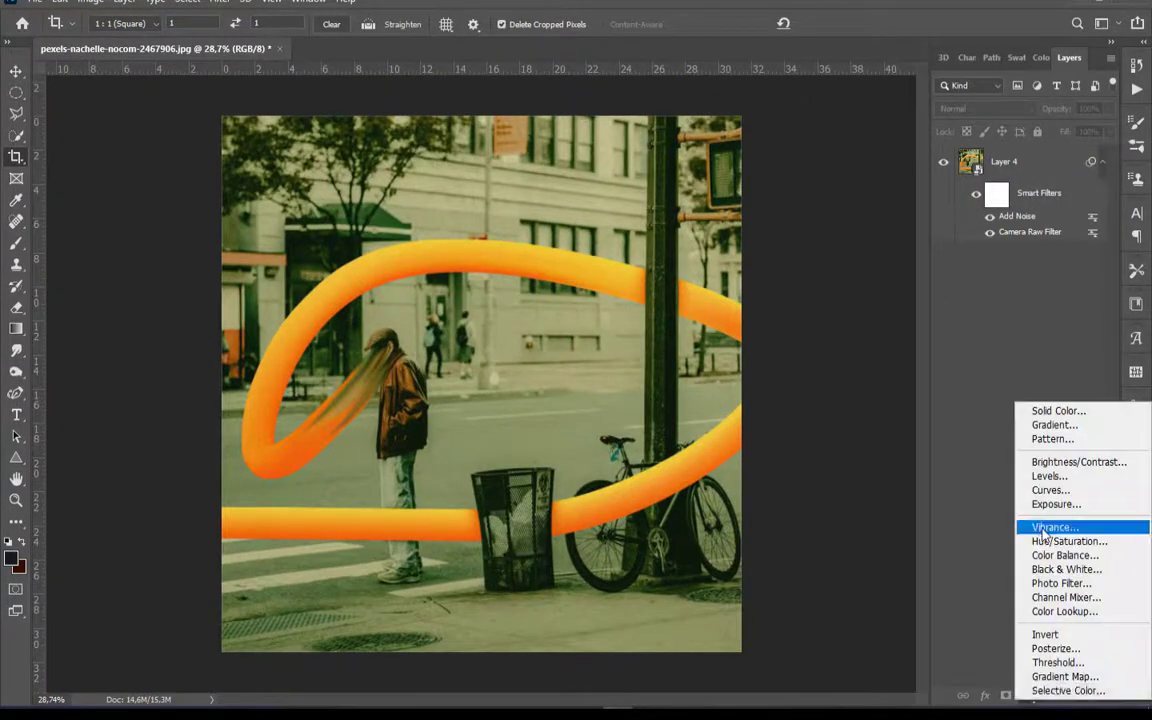
pyautogui.click(1068, 543)
pyautogui.moveTo(1012, 497); pyautogui.dragTo(1071, 481)
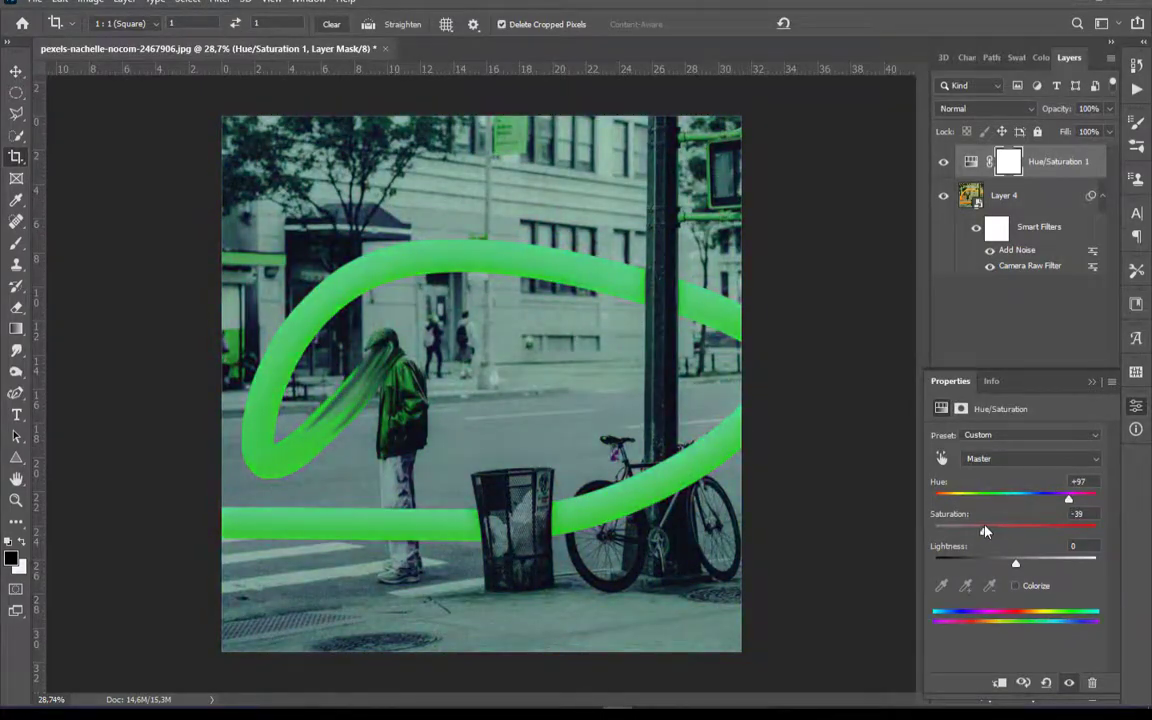